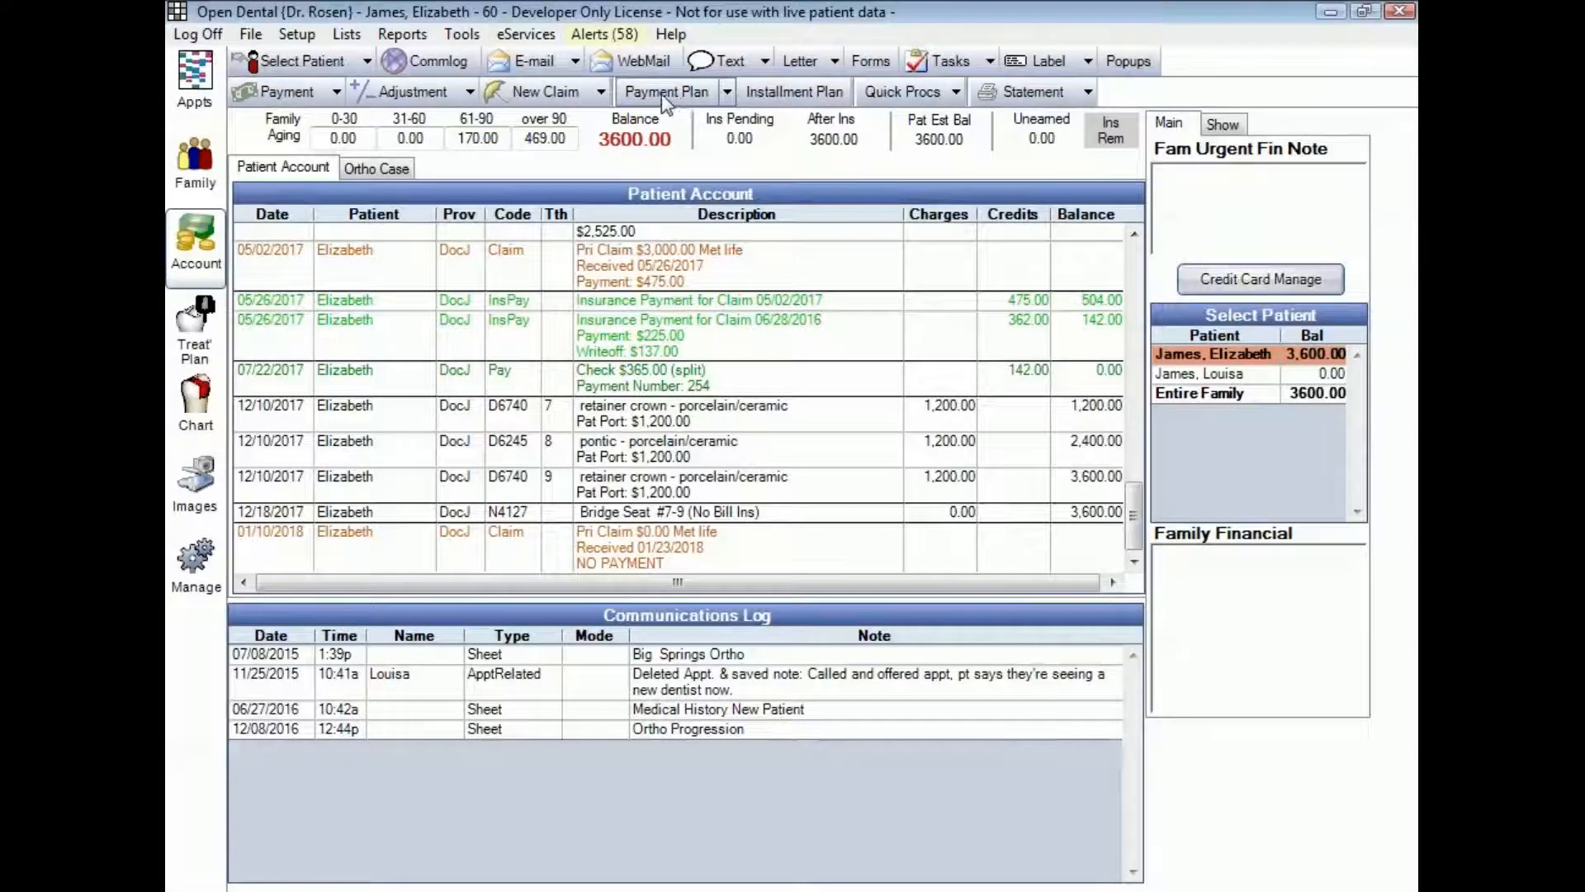
Start a new patient payment plan for the current patient and review its patient, guarantor and agreement date
{"action": "left_click", "coordinate": [662, 92]}
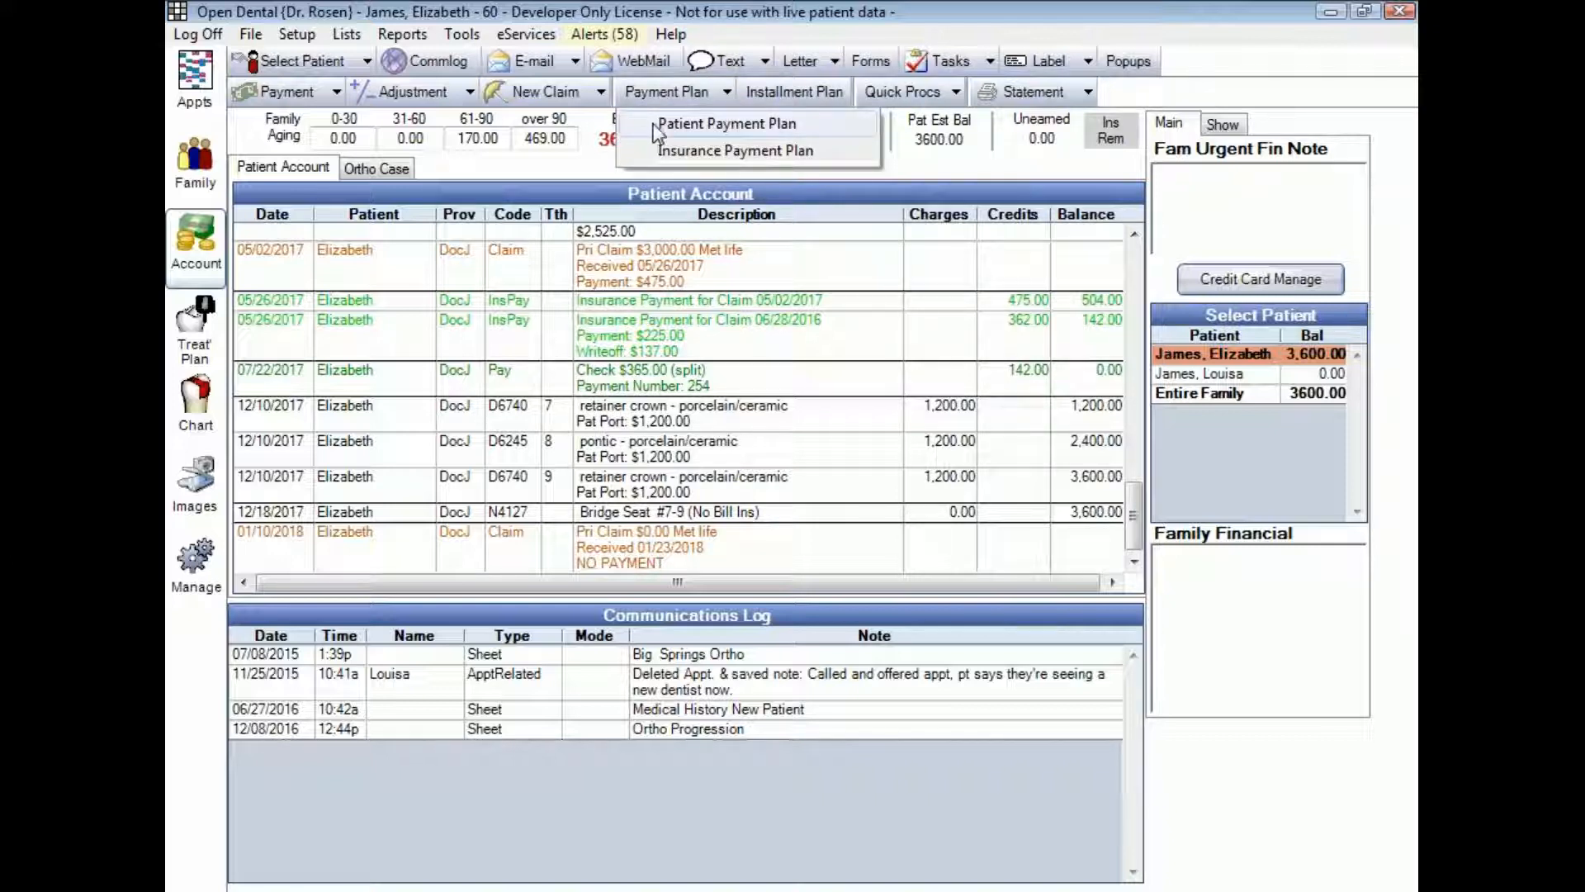
{"action": "left_click", "coordinate": [731, 126]}
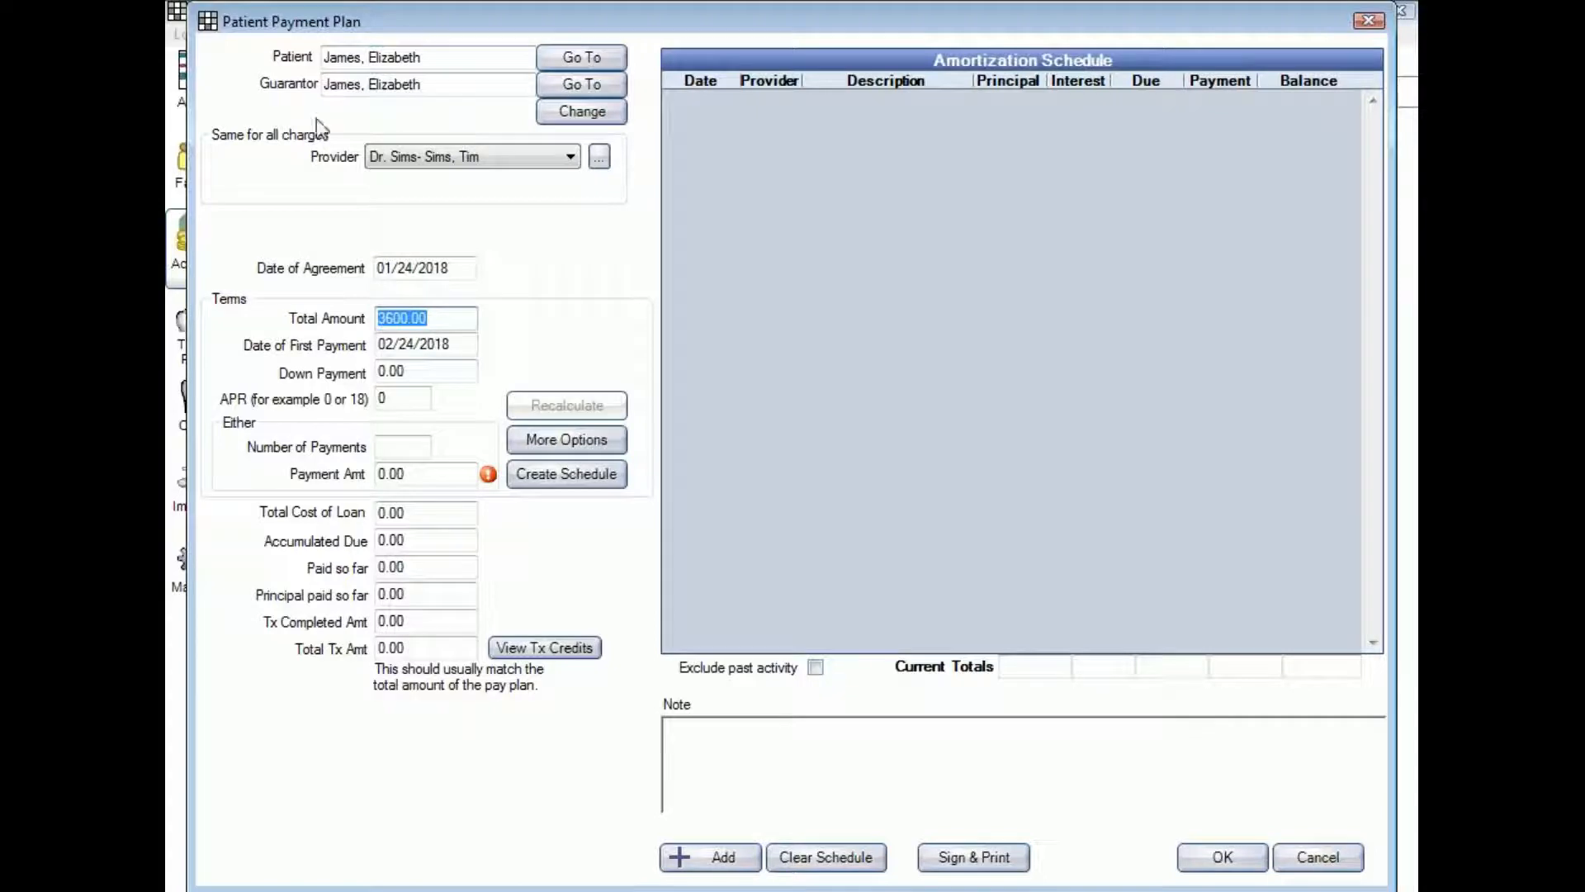
{"action": "left_click_drag", "start_coordinate": [426, 58], "coordinate": [322, 58]}
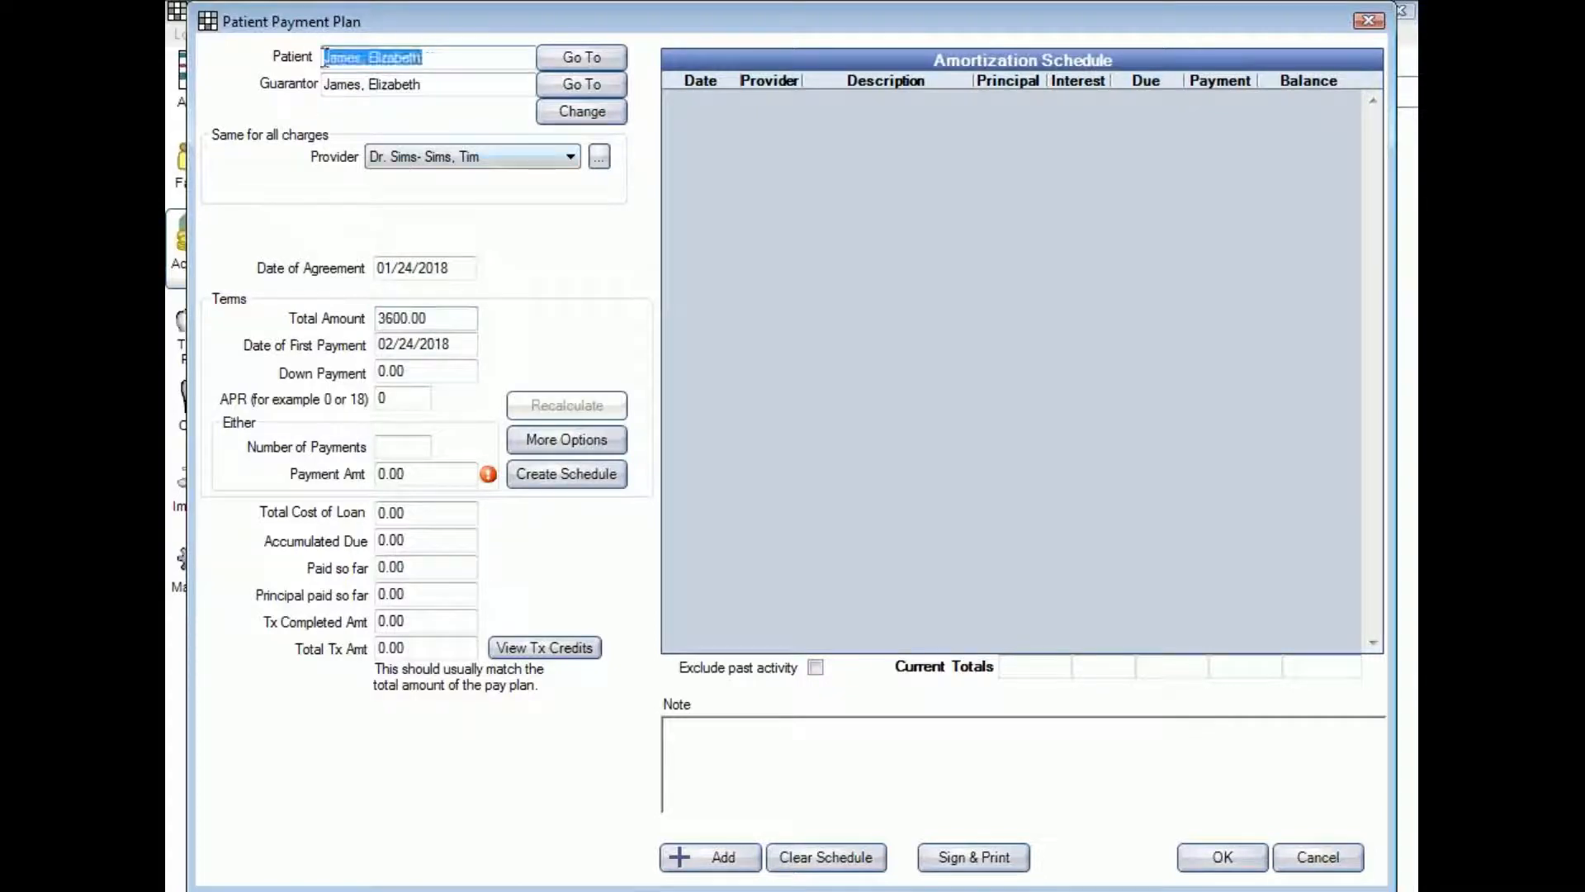
{"action": "left_click_drag", "start_coordinate": [436, 86], "coordinate": [322, 86]}
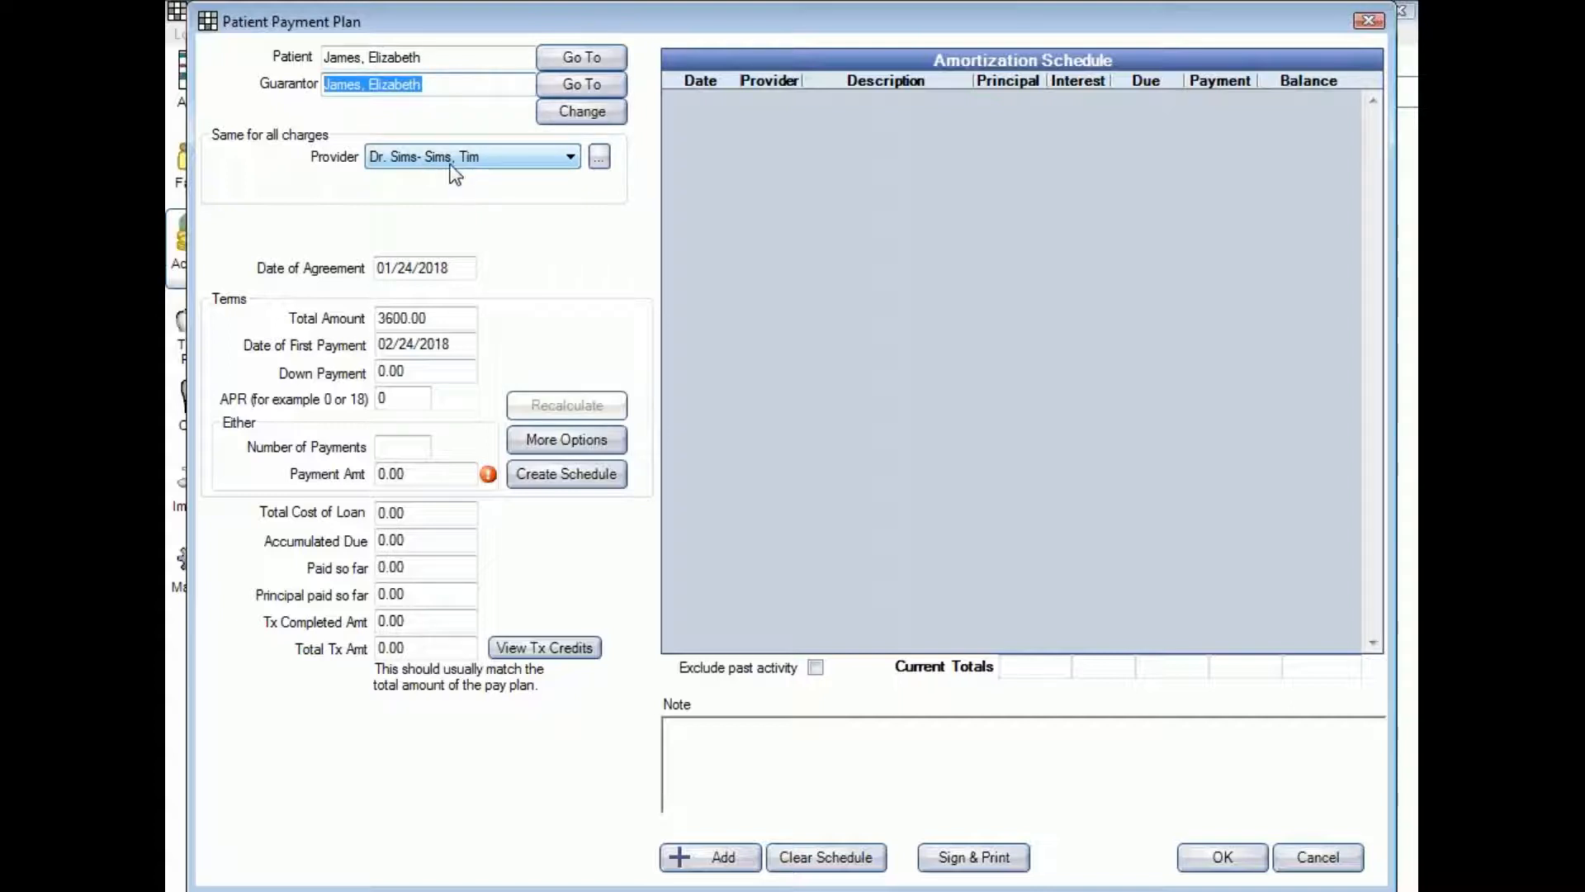
{"action": "left_click_drag", "start_coordinate": [468, 268], "coordinate": [326, 261]}
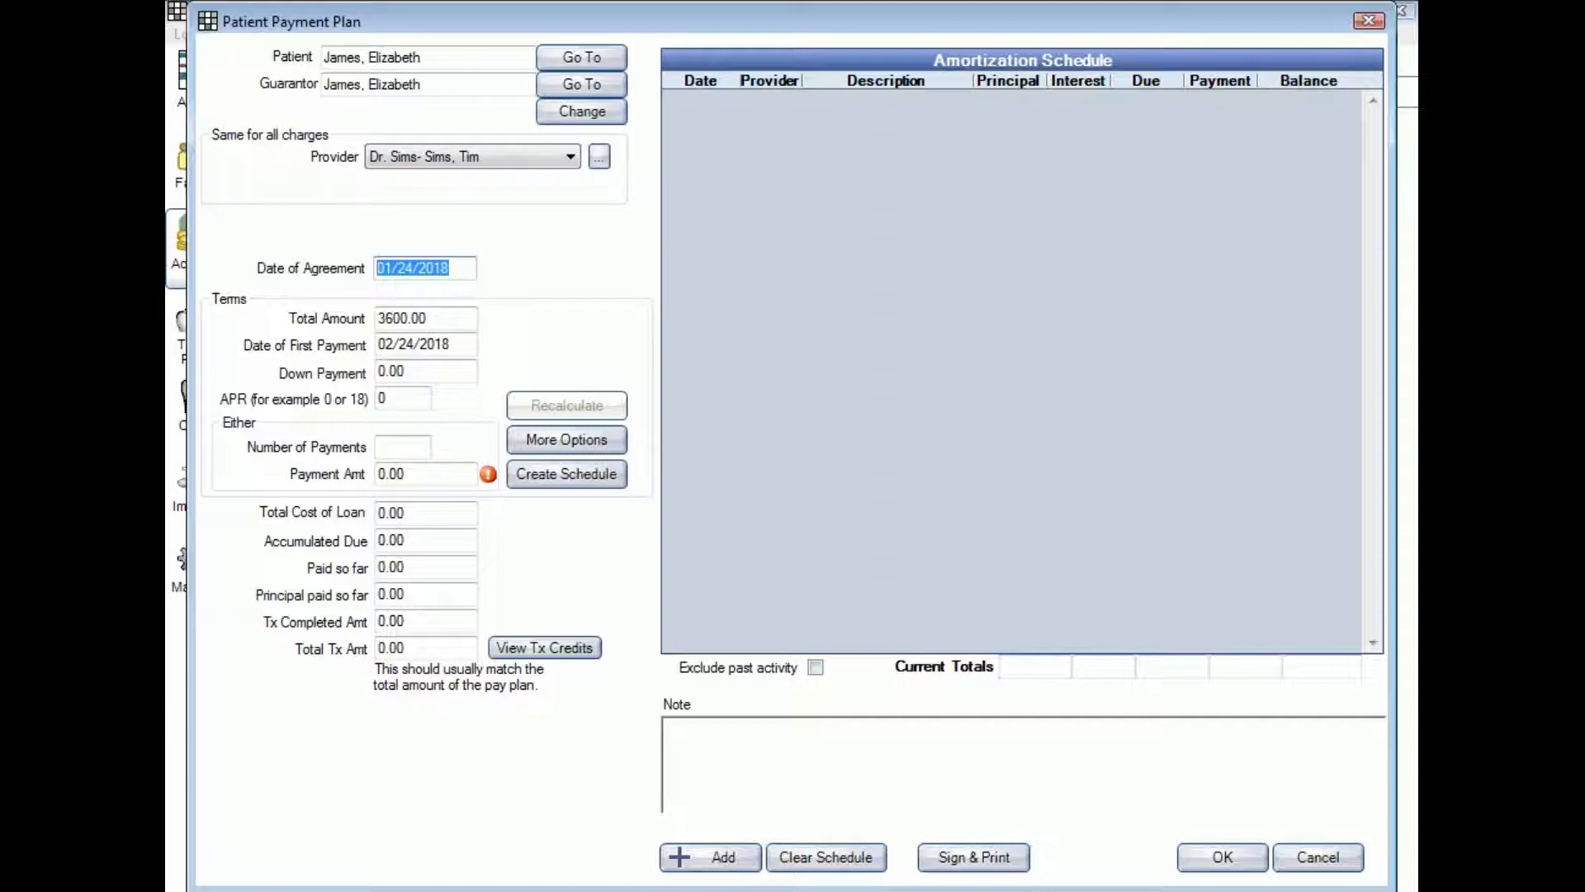
{"action": "key", "text": "Tab"}
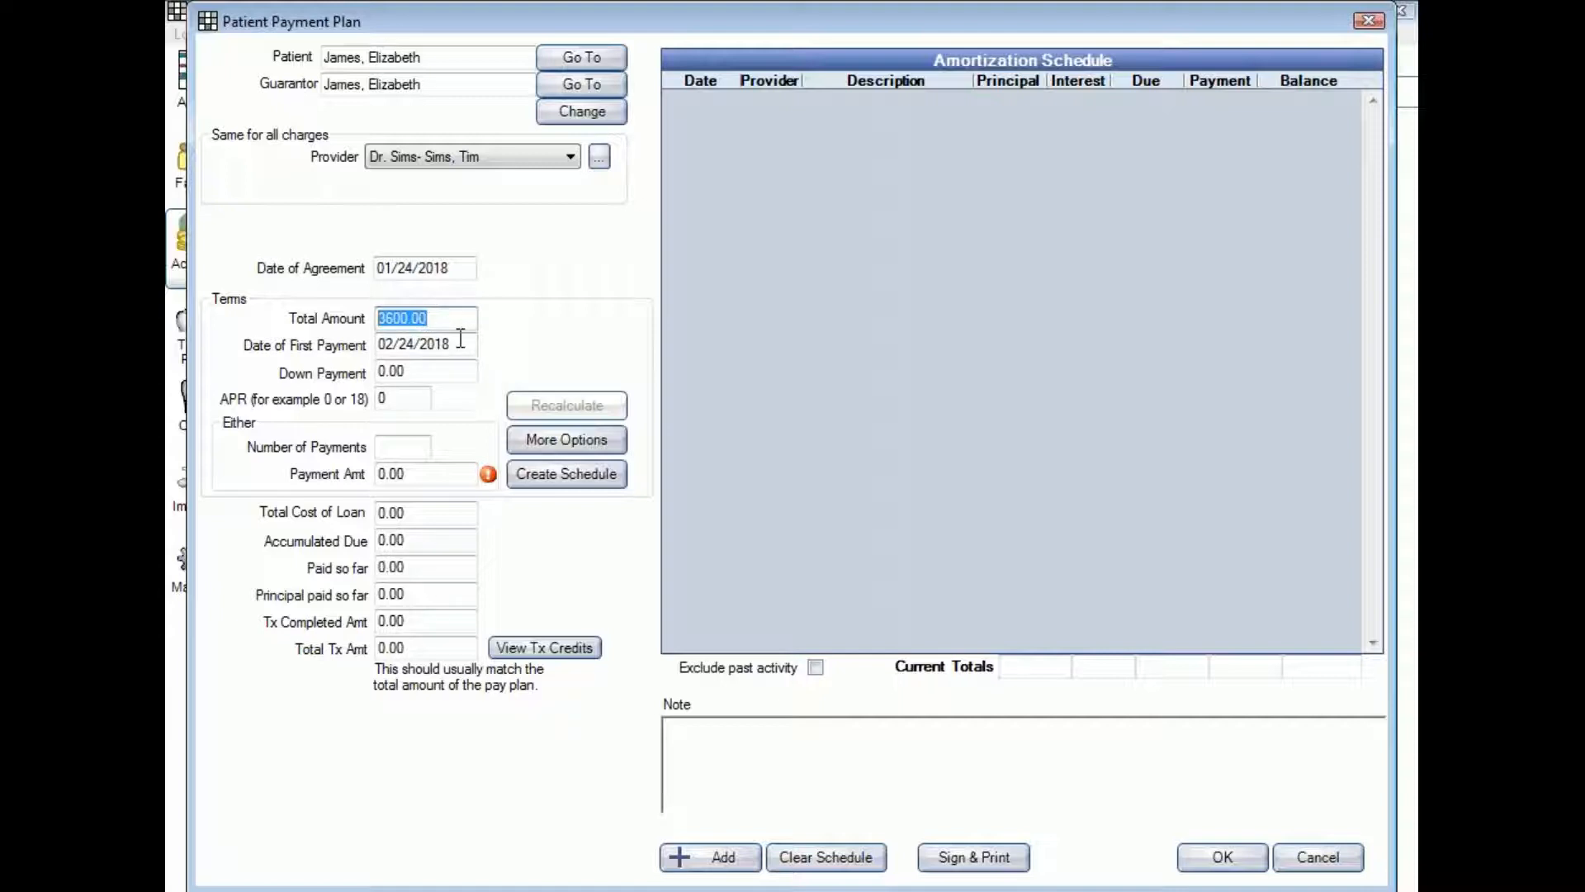
Set the payment plan's date of first payment to 02/01/2018
{"action": "key", "text": "Tab"}
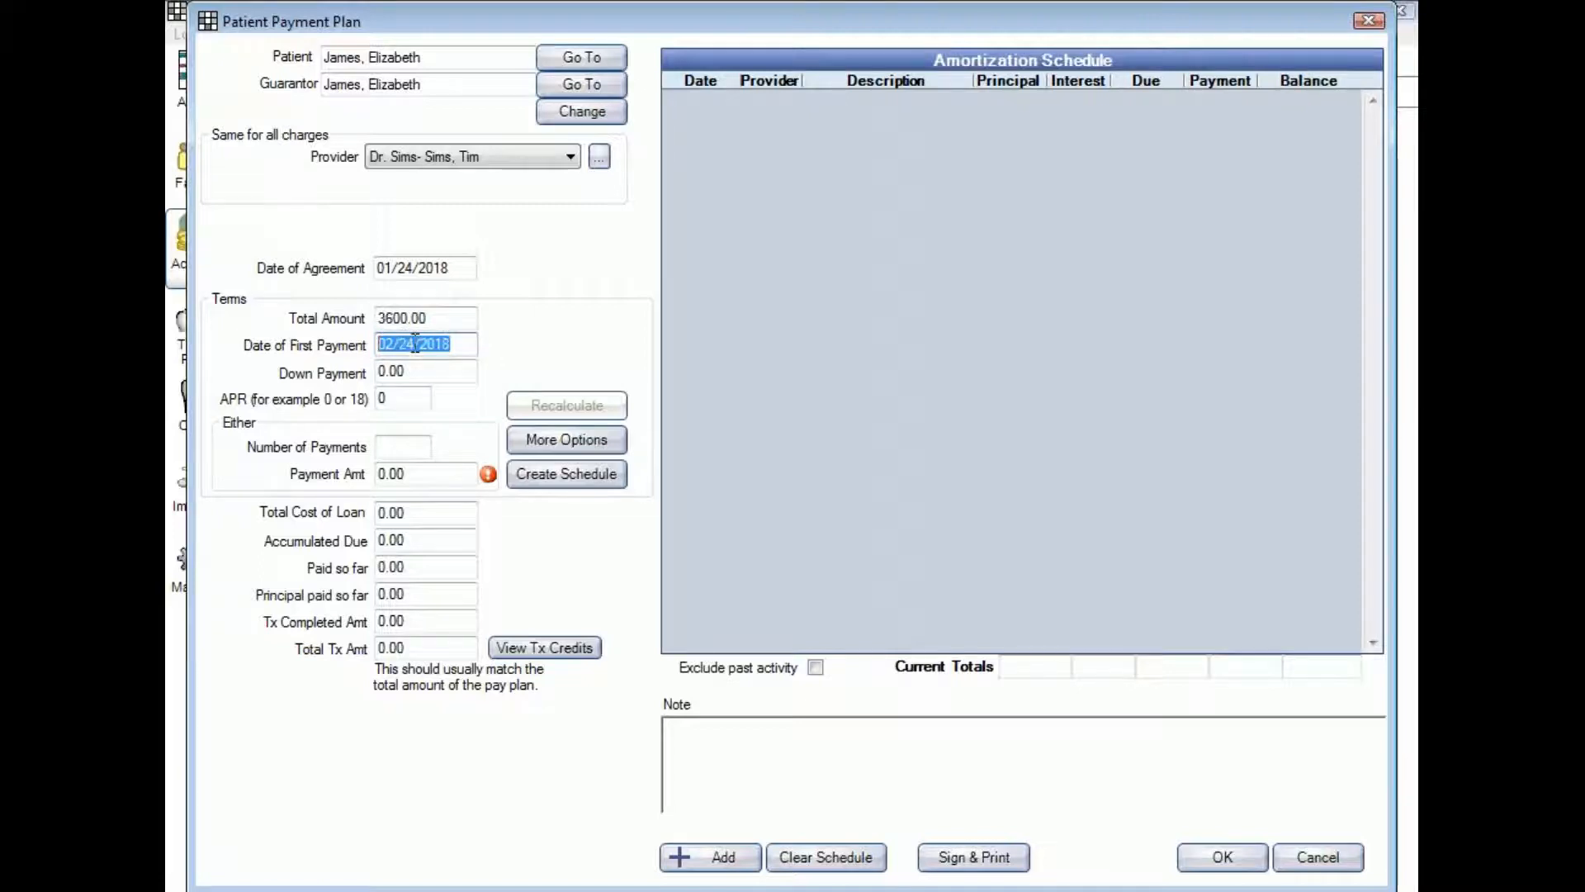
{"action": "left_click", "coordinate": [388, 345]}
{"action": "left_click_drag", "start_coordinate": [469, 344], "coordinate": [339, 339]}
{"action": "left_click", "coordinate": [415, 344]}
{"action": "key", "text": "BackSpace"}
{"action": "key", "text": "BackSpace"}
{"action": "type", "text": "01"}
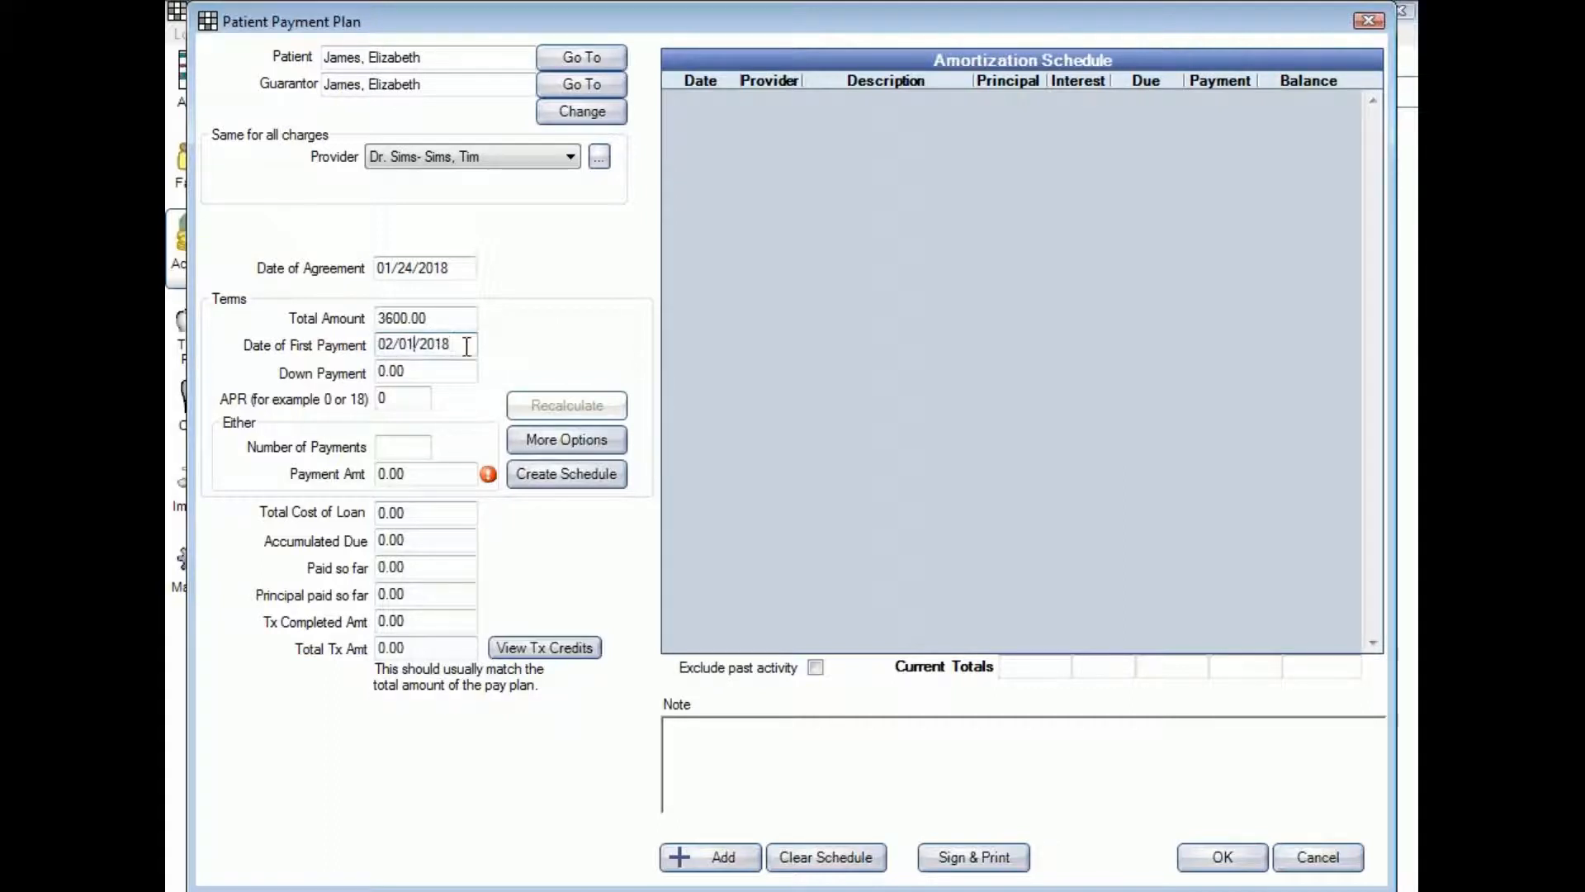
Set the plan's down payment to 500.00 and leave the APR blank
{"action": "left_click_drag", "start_coordinate": [466, 346], "coordinate": [347, 346]}
{"action": "left_click_drag", "start_coordinate": [443, 369], "coordinate": [339, 370]}
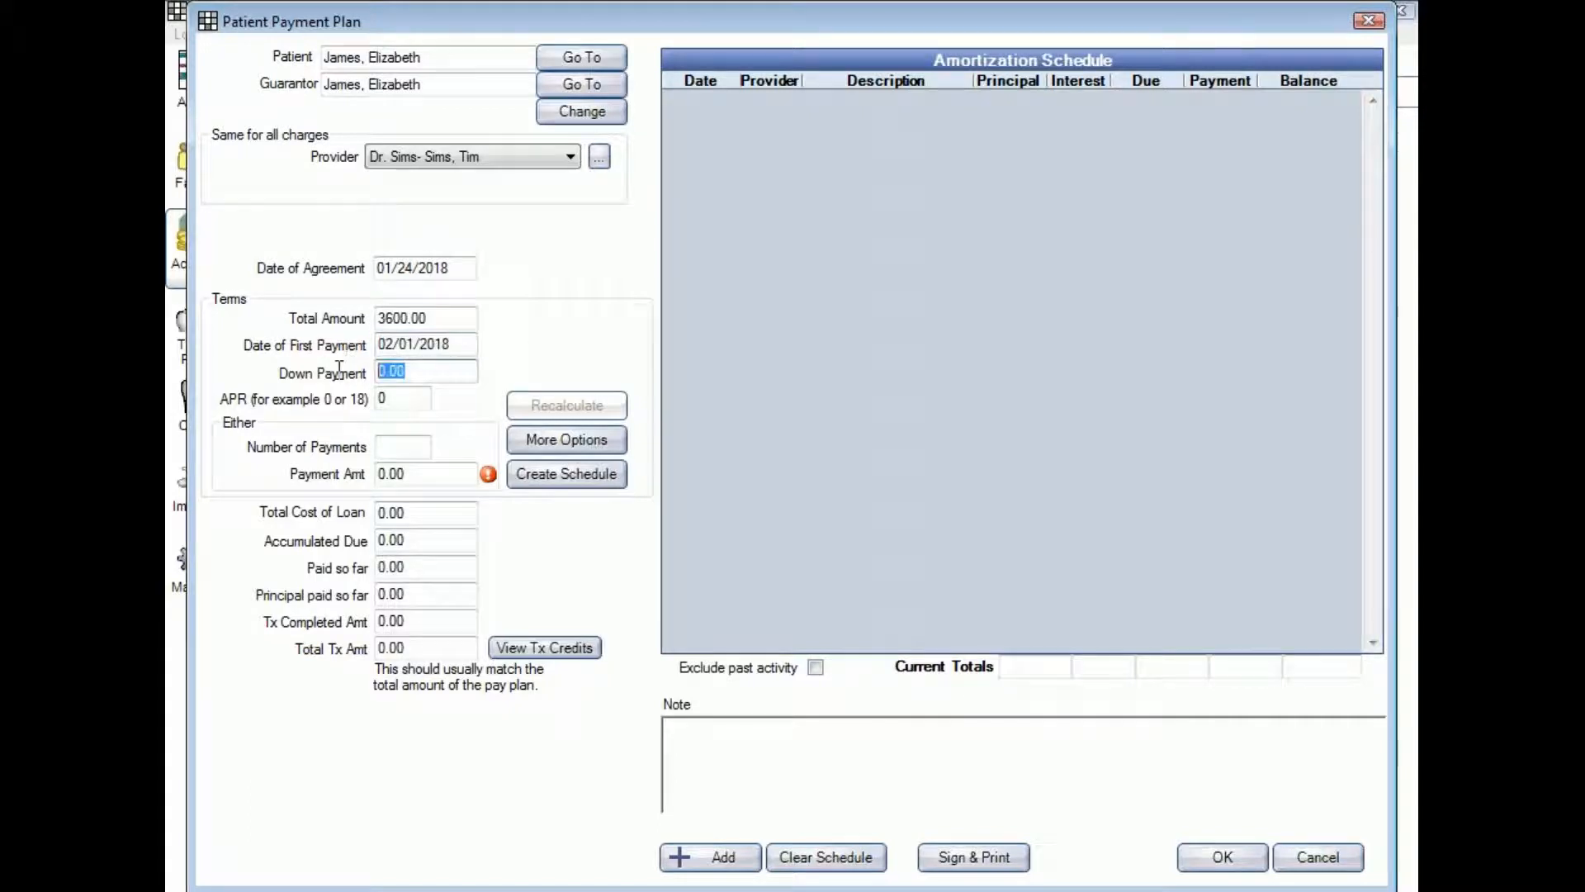
{"action": "type", "text": "500.00"}
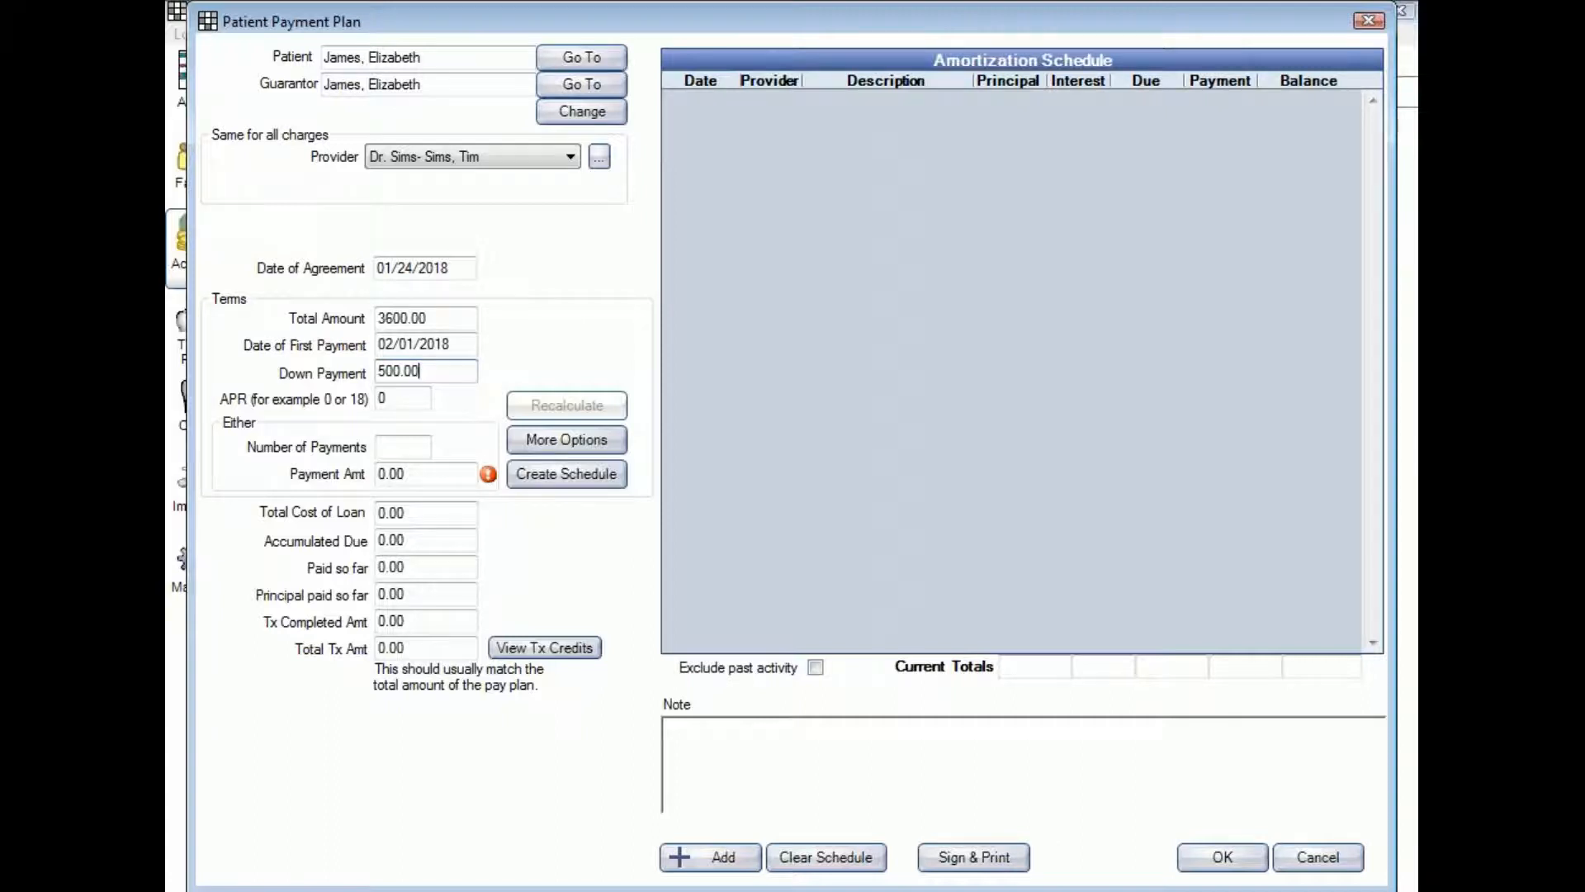
{"action": "double_click", "coordinate": [413, 397]}
{"action": "type", "text": "5"}
{"action": "key", "text": "BackSpace"}
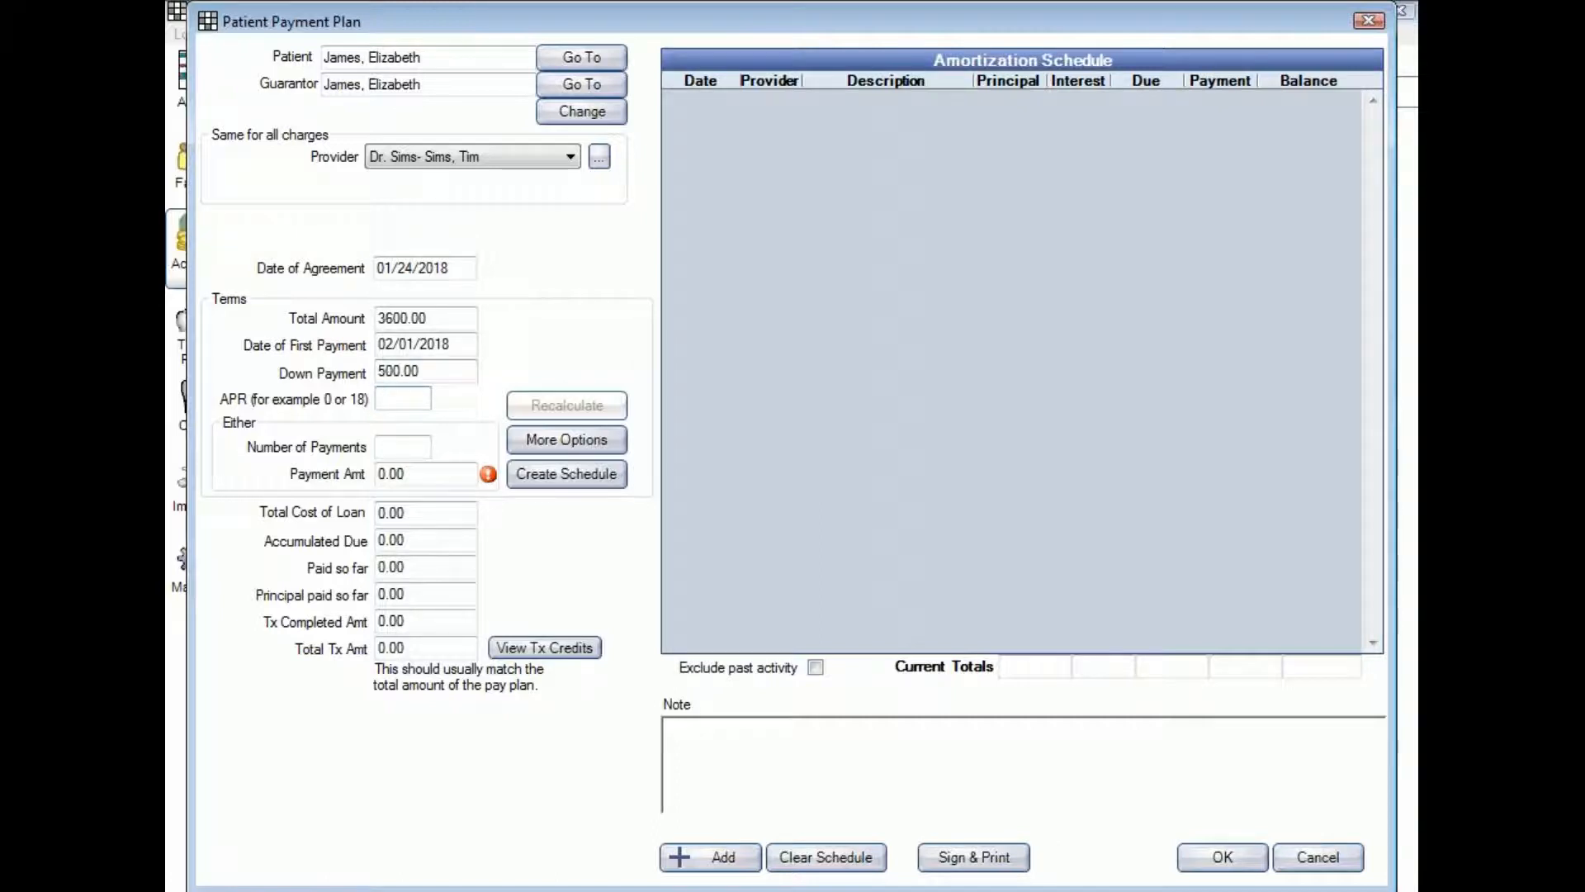
Set the payment amount to 500 and check the charge frequency in the payment plan options, keeping Monthly
{"action": "left_click", "coordinate": [402, 446]}
{"action": "left_click", "coordinate": [432, 473]}
{"action": "type", "text": "500"}
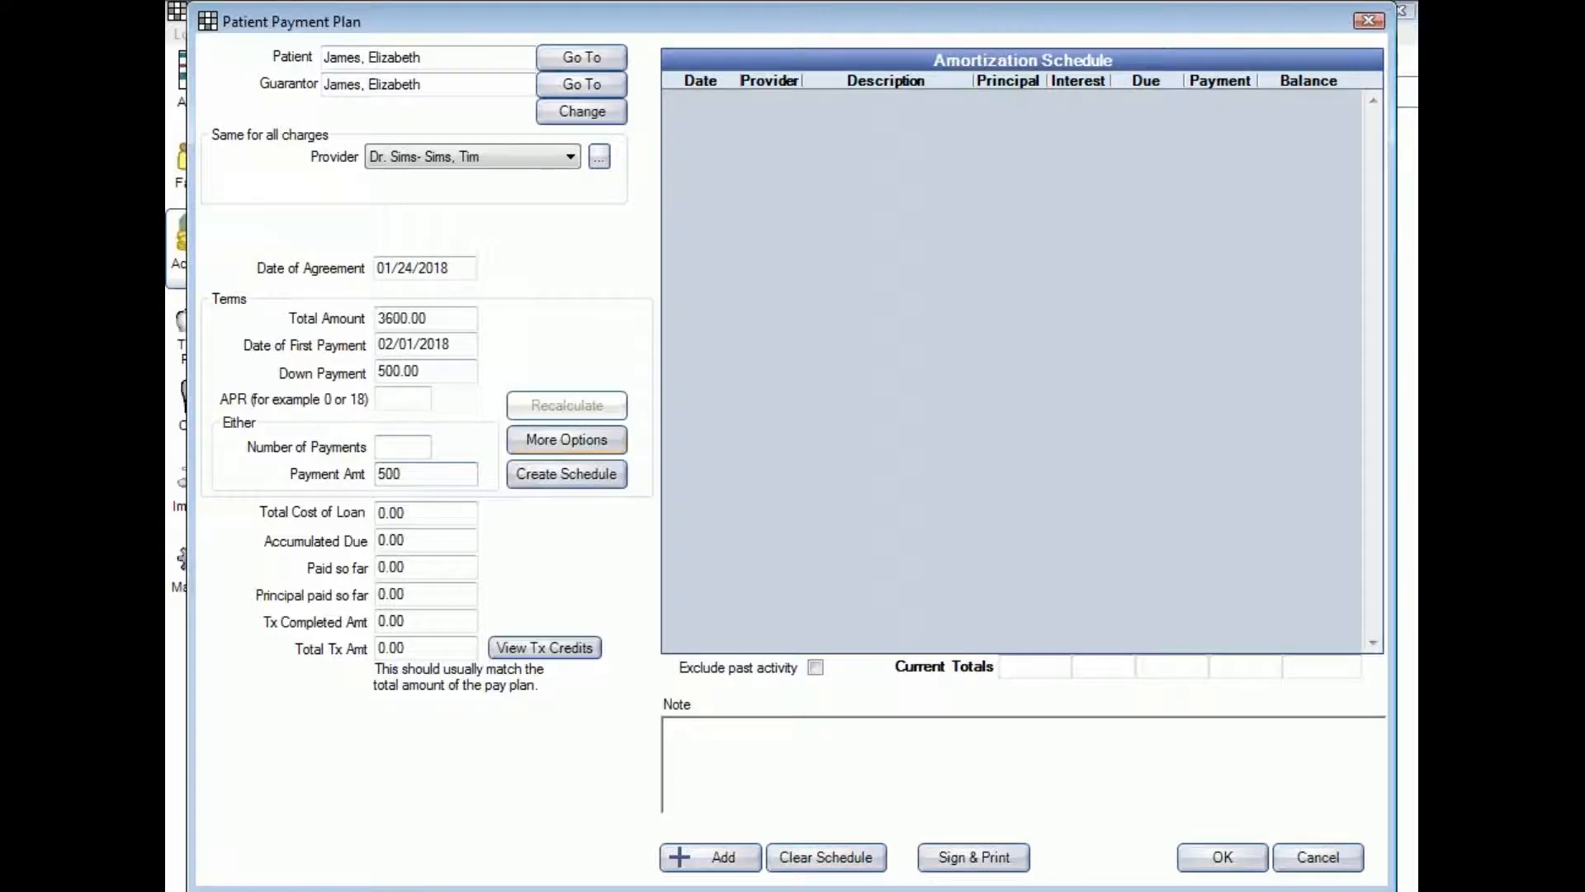
{"action": "left_click", "coordinate": [535, 437]}
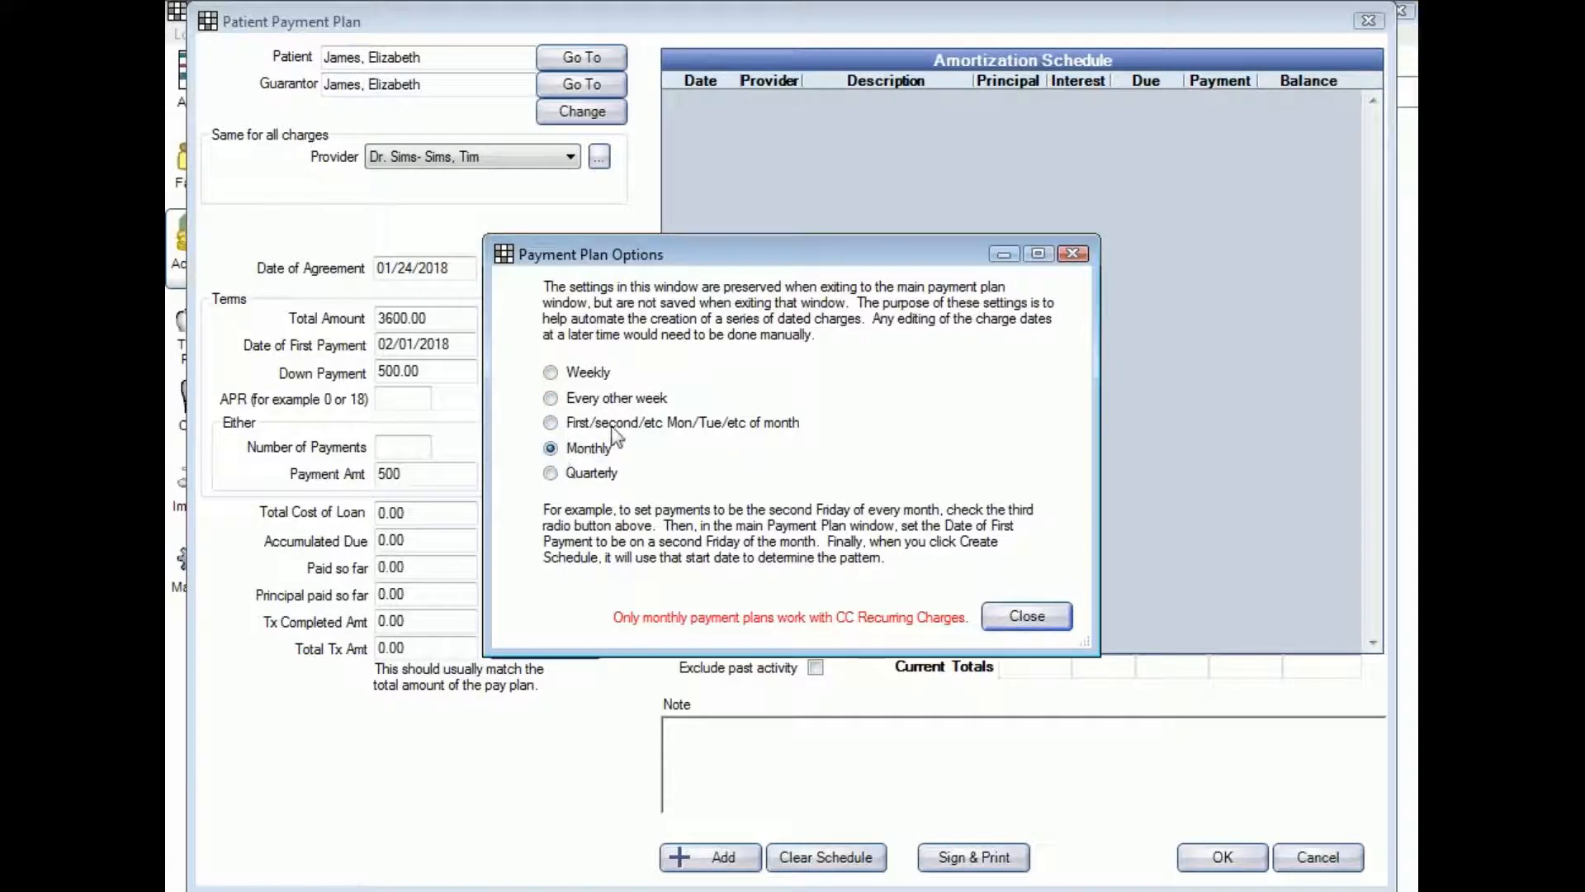
{"action": "left_click", "coordinate": [1042, 628]}
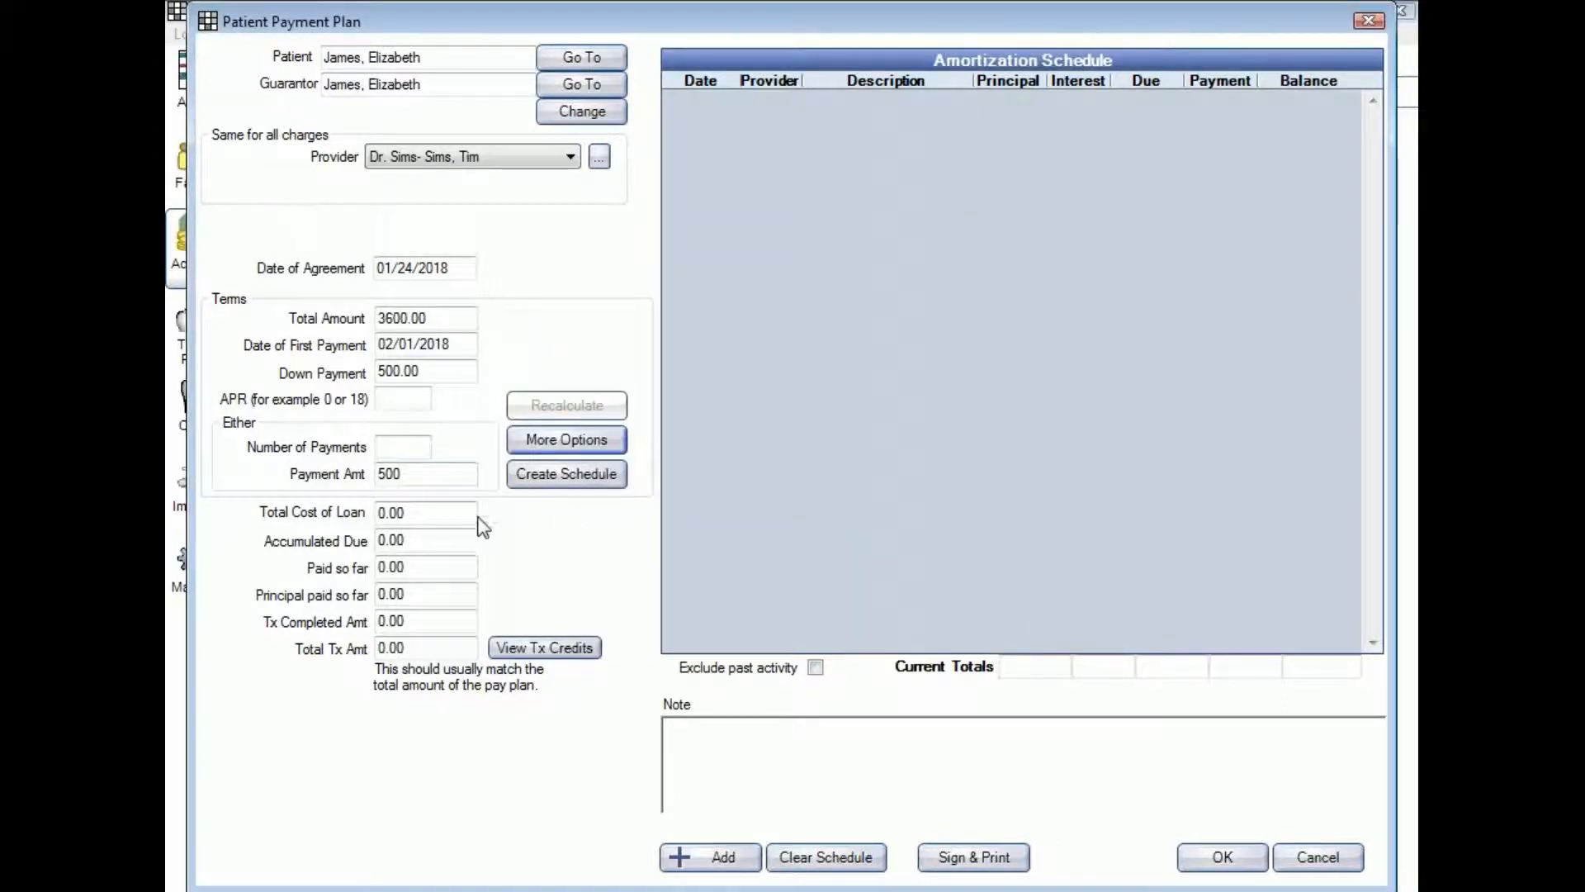
Compare the total treatment amount with the plan's total amount and open the plan's procedures and treatment credits
{"action": "left_click_drag", "start_coordinate": [426, 645], "coordinate": [367, 649]}
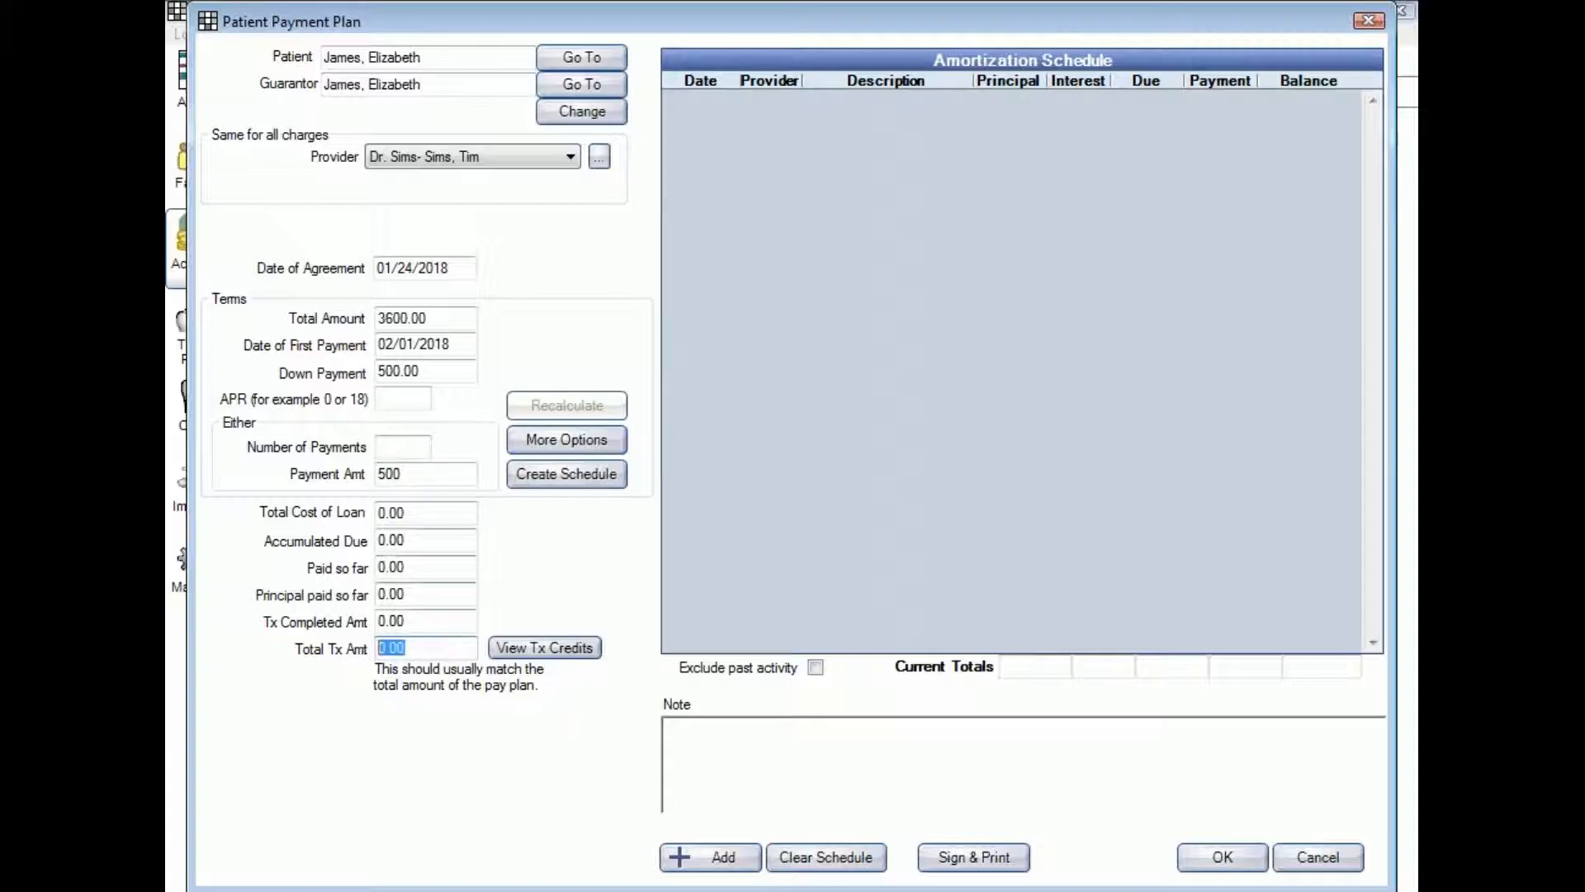
{"action": "left_click_drag", "start_coordinate": [446, 321], "coordinate": [373, 324]}
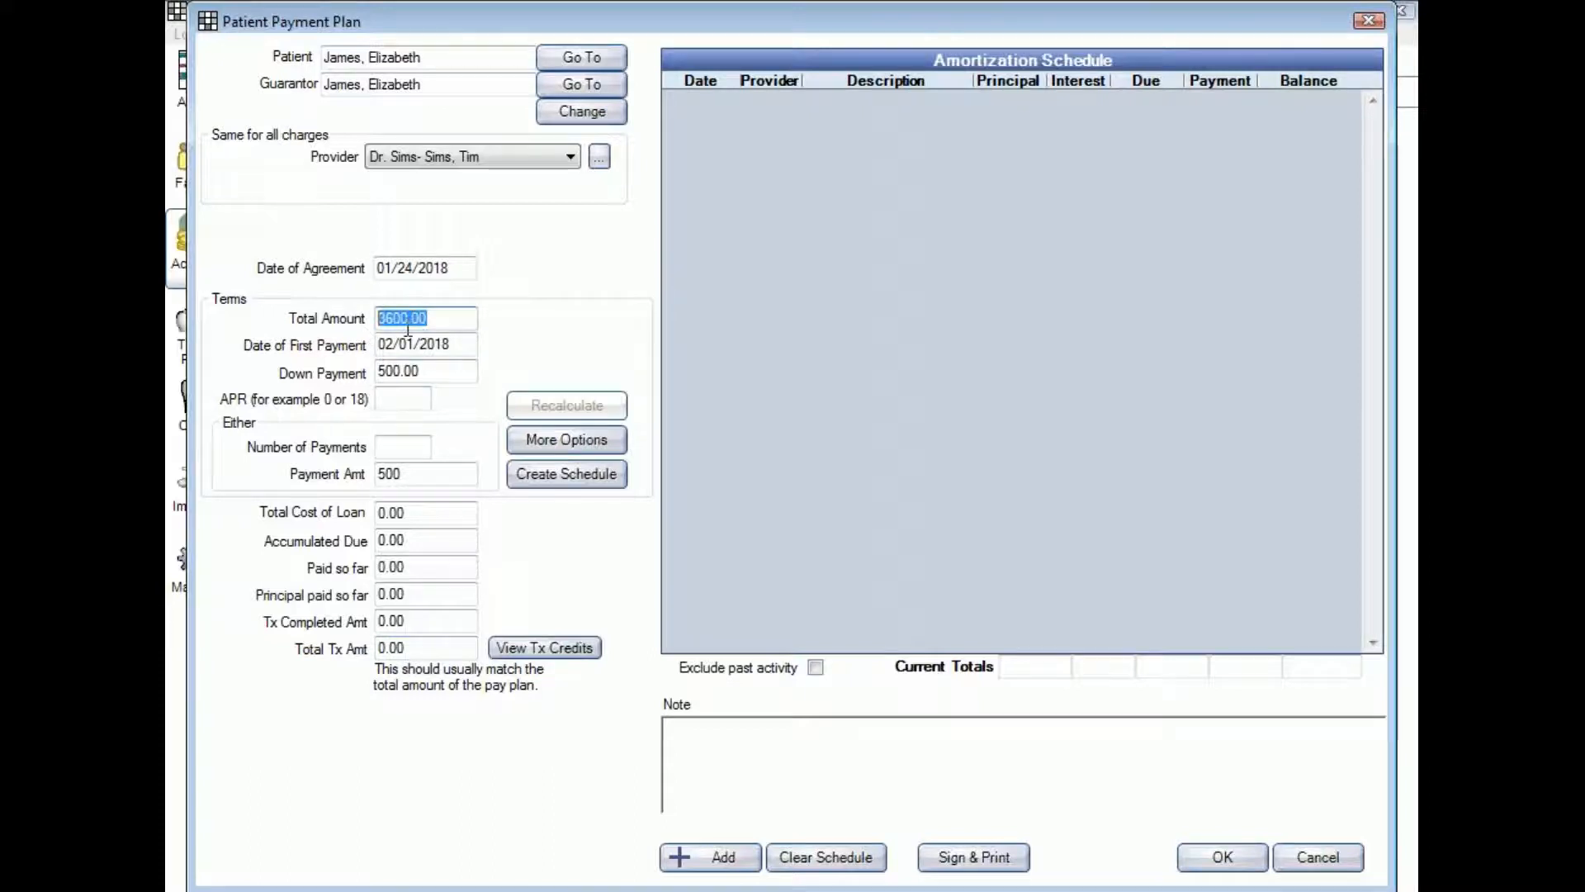
{"action": "left_click_drag", "start_coordinate": [421, 649], "coordinate": [377, 649]}
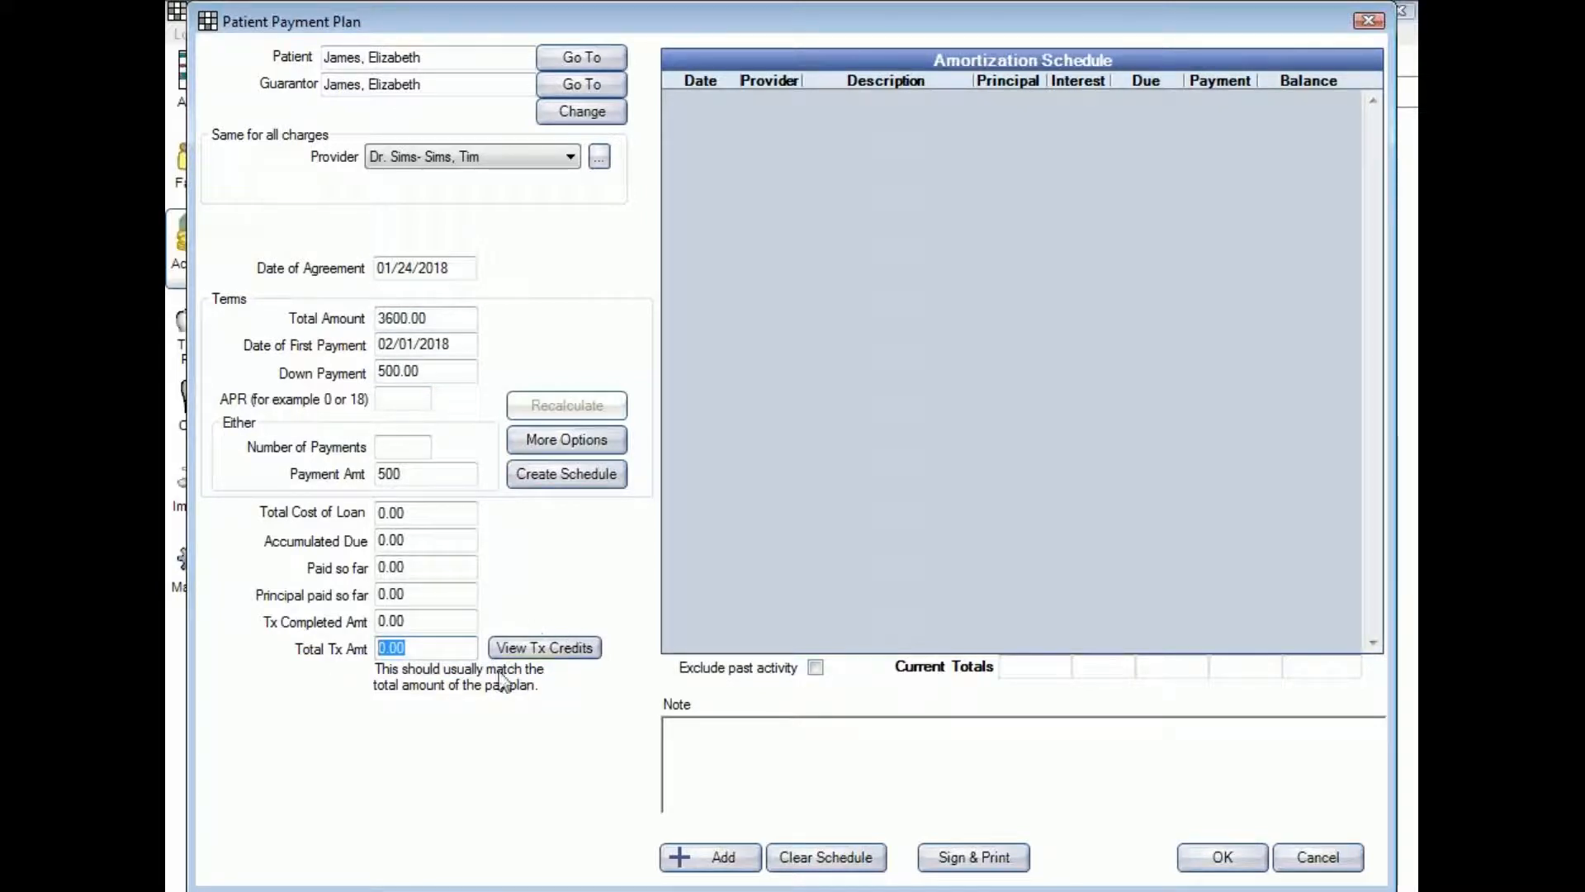
{"action": "left_click", "coordinate": [543, 652]}
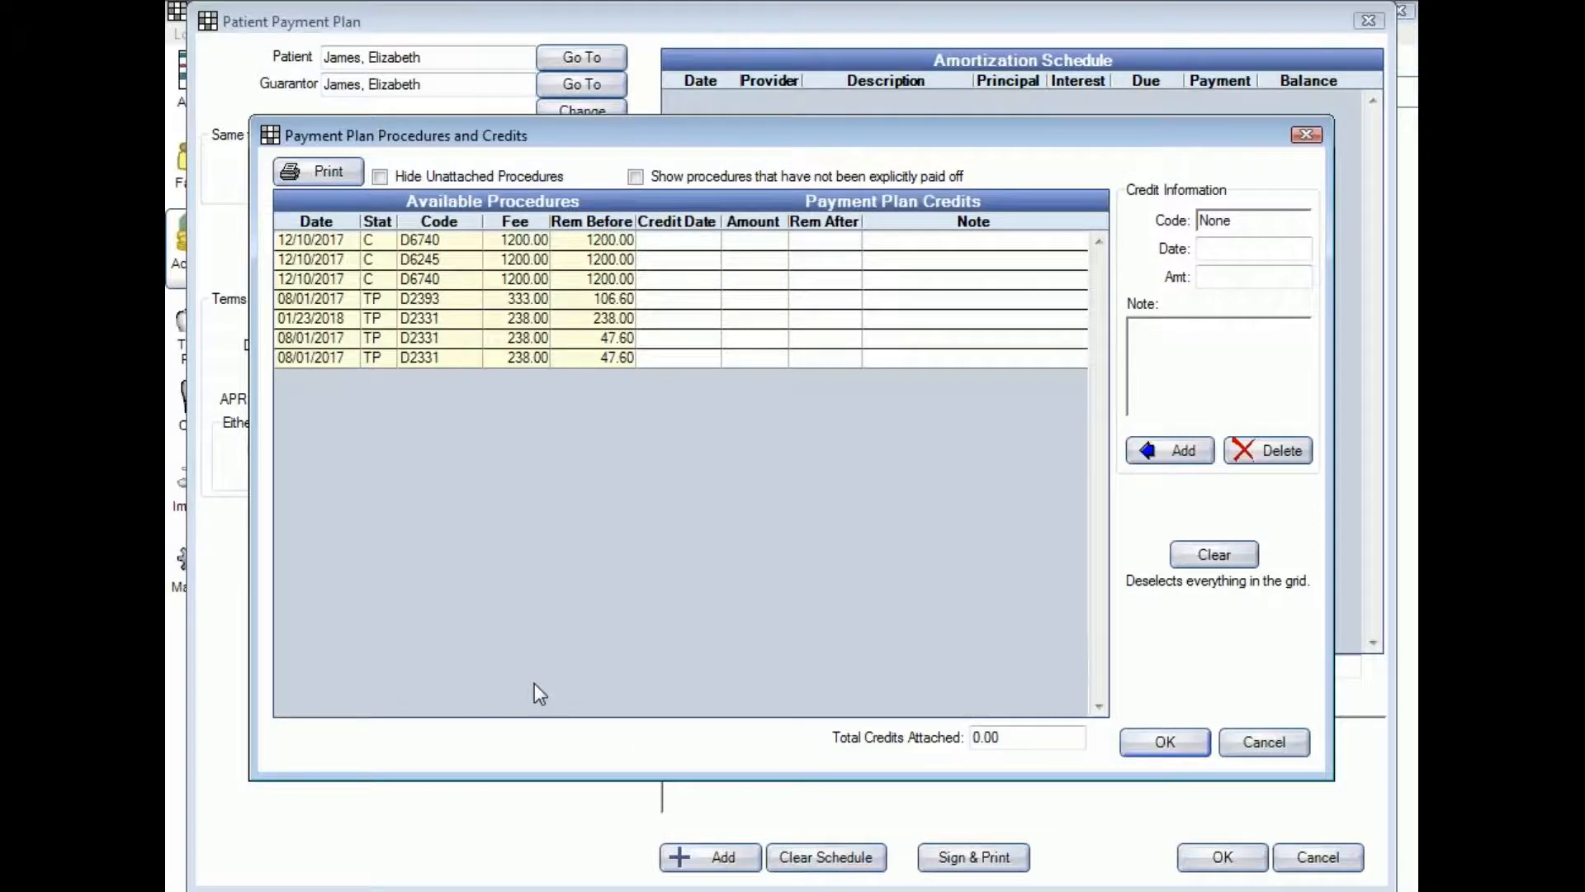
Add a 3600 credit to the payment plan without attaching it to any procedure
{"action": "left_click", "coordinate": [1251, 276]}
{"action": "type", "text": "3600"}
{"action": "left_click_drag", "start_coordinate": [1251, 277], "coordinate": [1122, 275]}
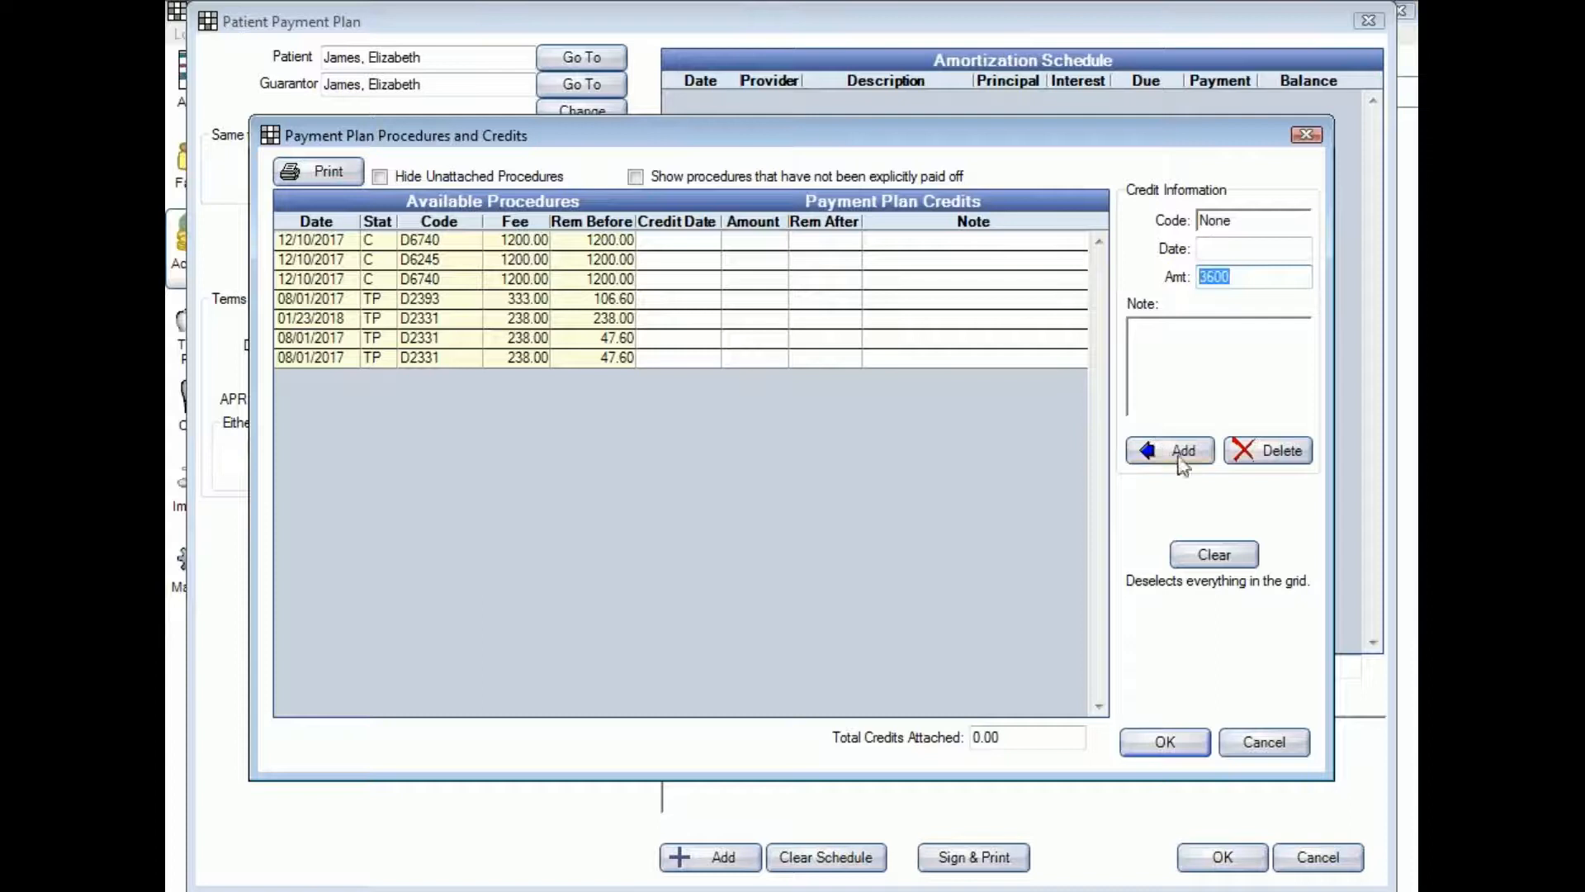
{"action": "left_click", "coordinate": [1181, 454]}
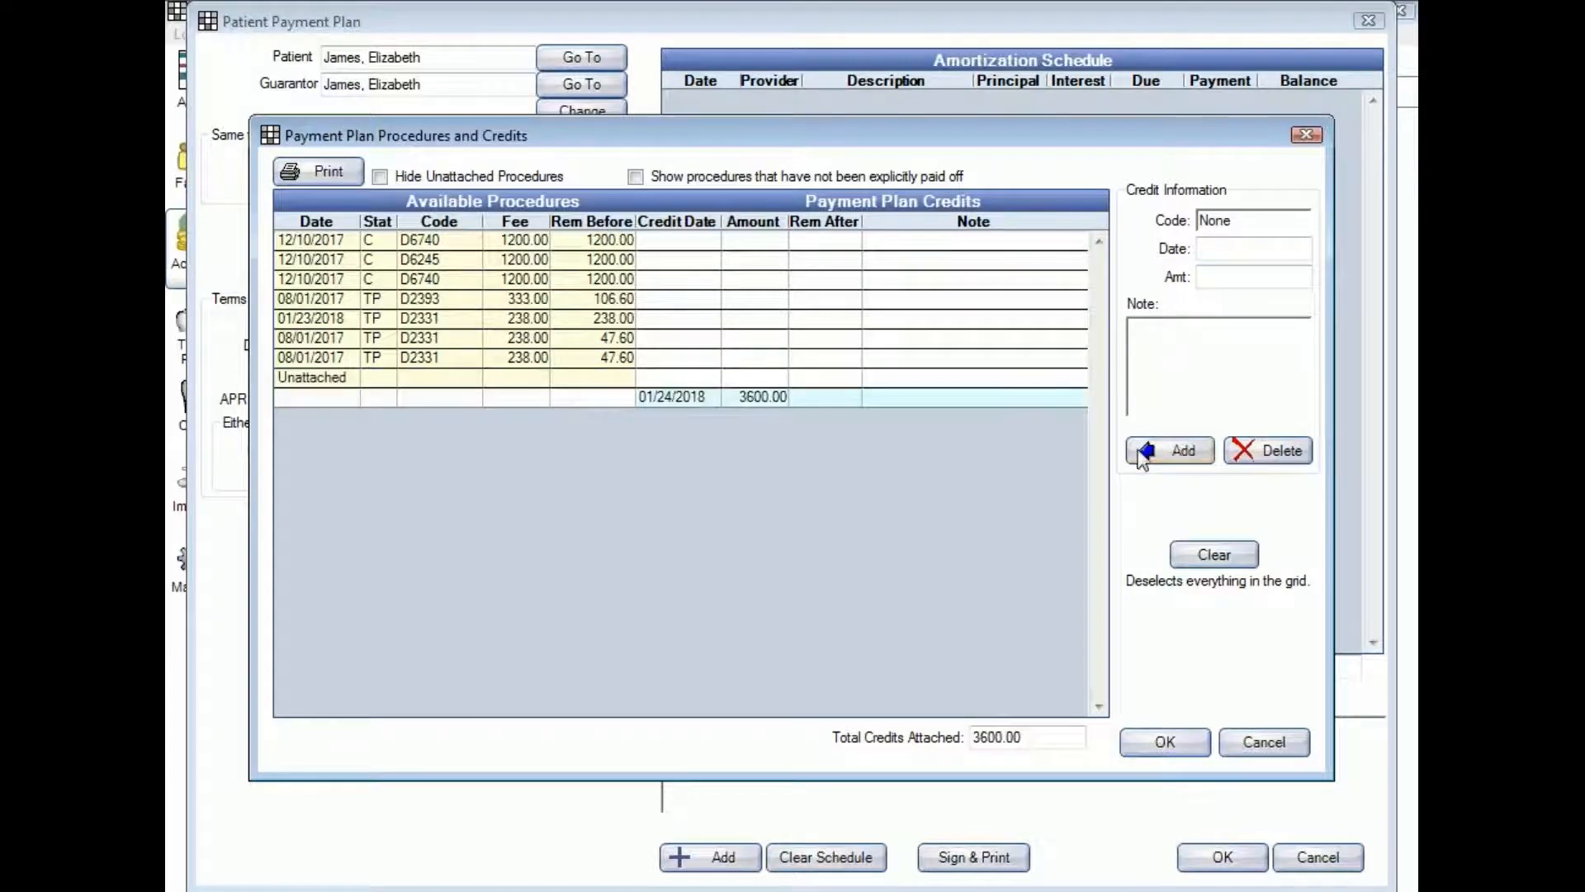
Delete the unattached credit from the payment plan credits
{"action": "left_click", "coordinate": [712, 399]}
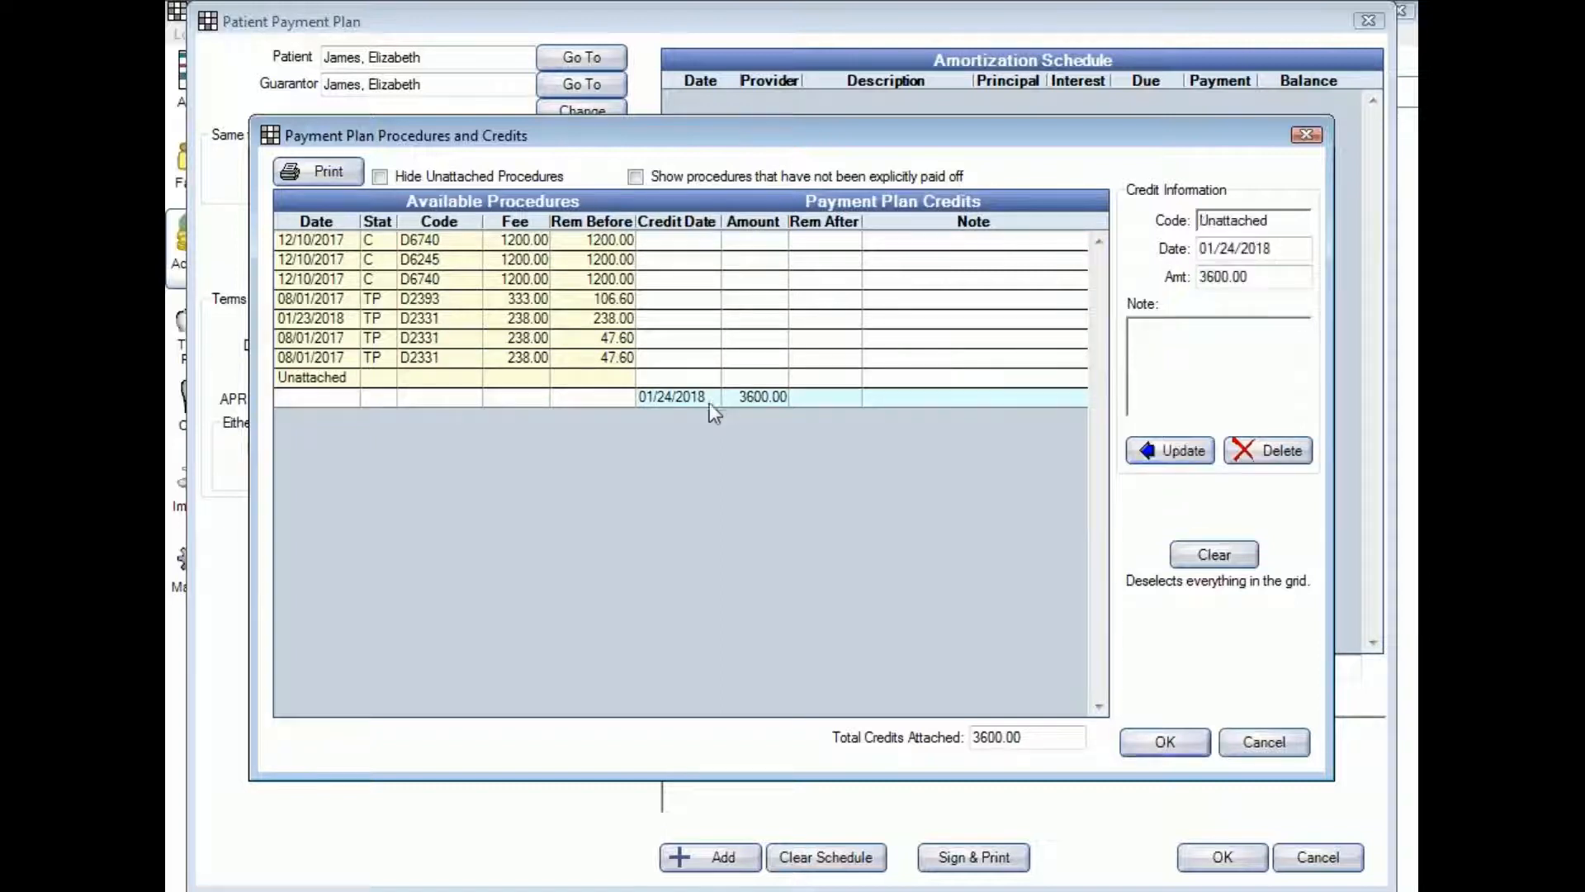
{"action": "left_click", "coordinate": [1276, 456]}
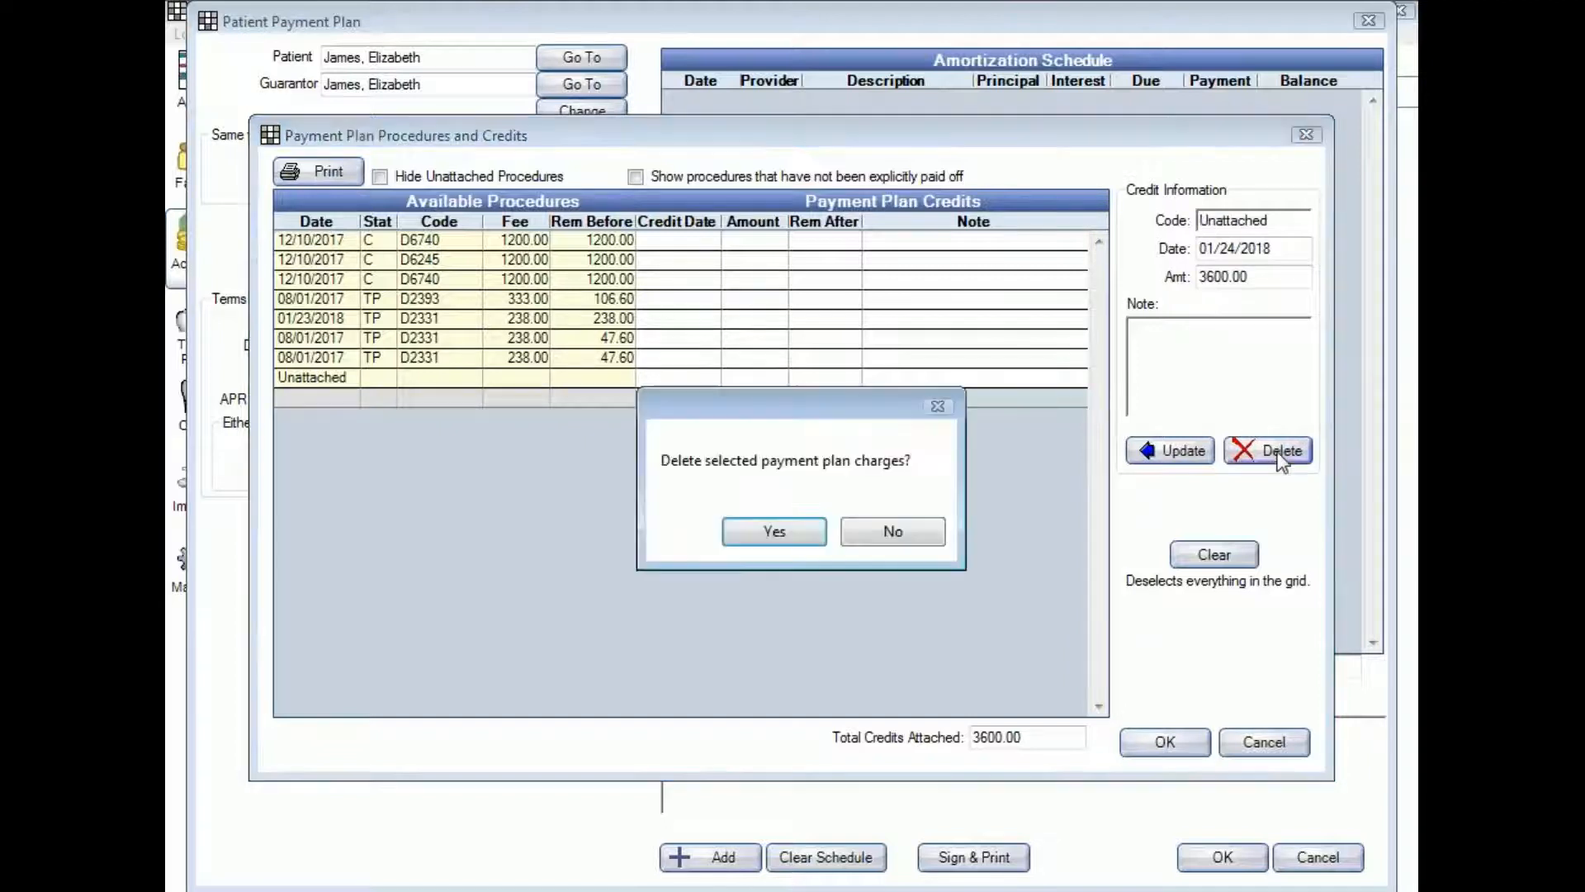
{"action": "left_click", "coordinate": [774, 532]}
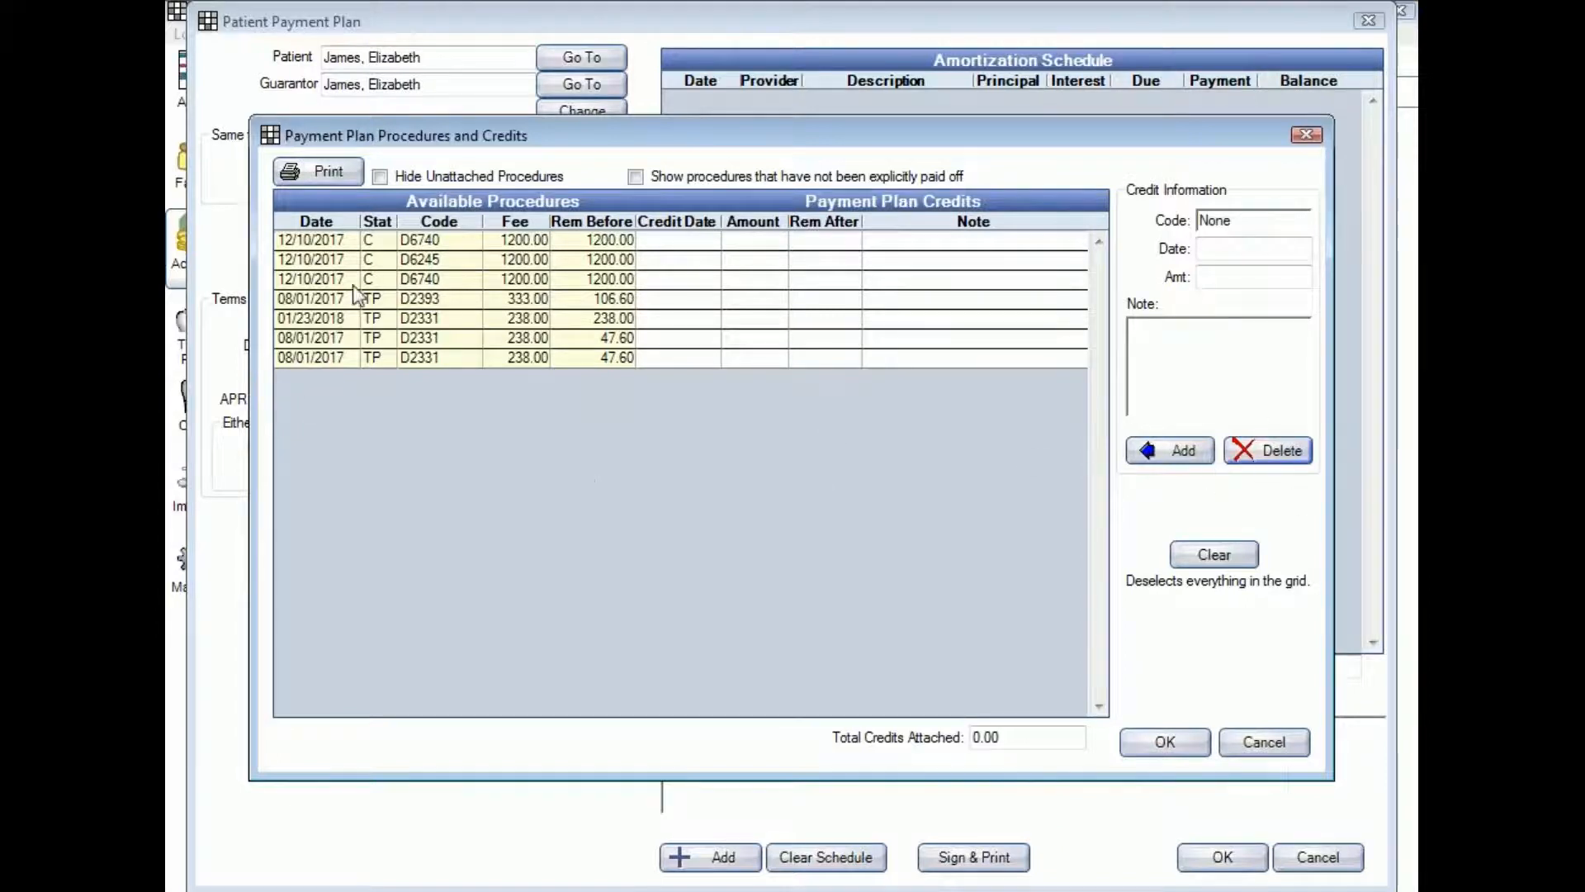
Add payment plan credits for the remaining amounts of the three completed 12/10/2017 procedures and accept them
{"action": "left_click", "coordinate": [383, 248]}
{"action": "left_click", "coordinate": [385, 279], "text": "shift"}
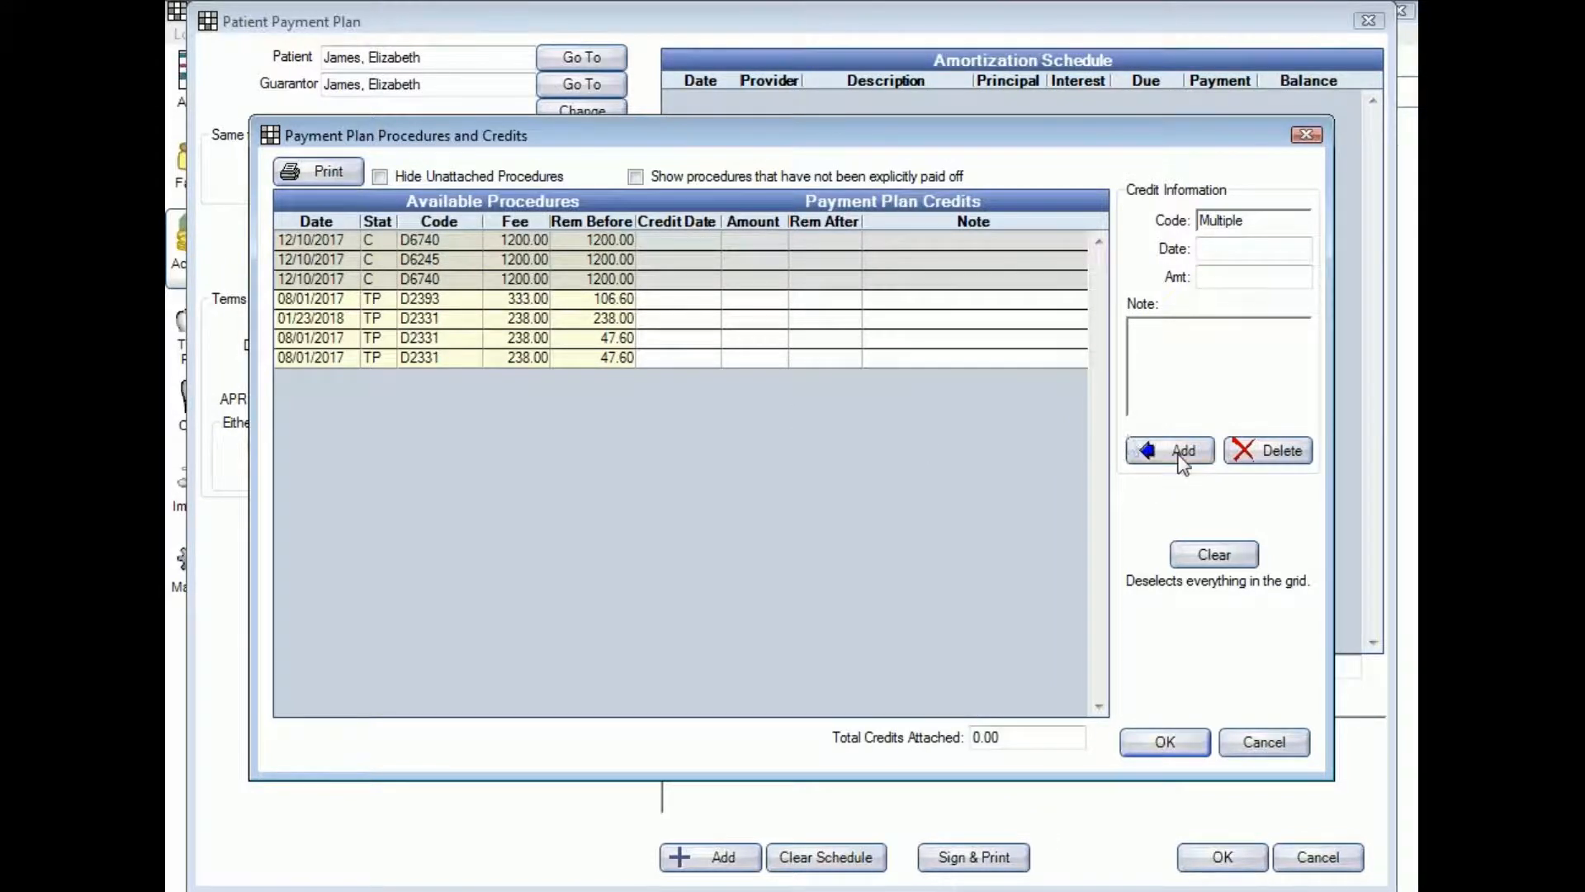
{"action": "left_click", "coordinate": [1176, 451]}
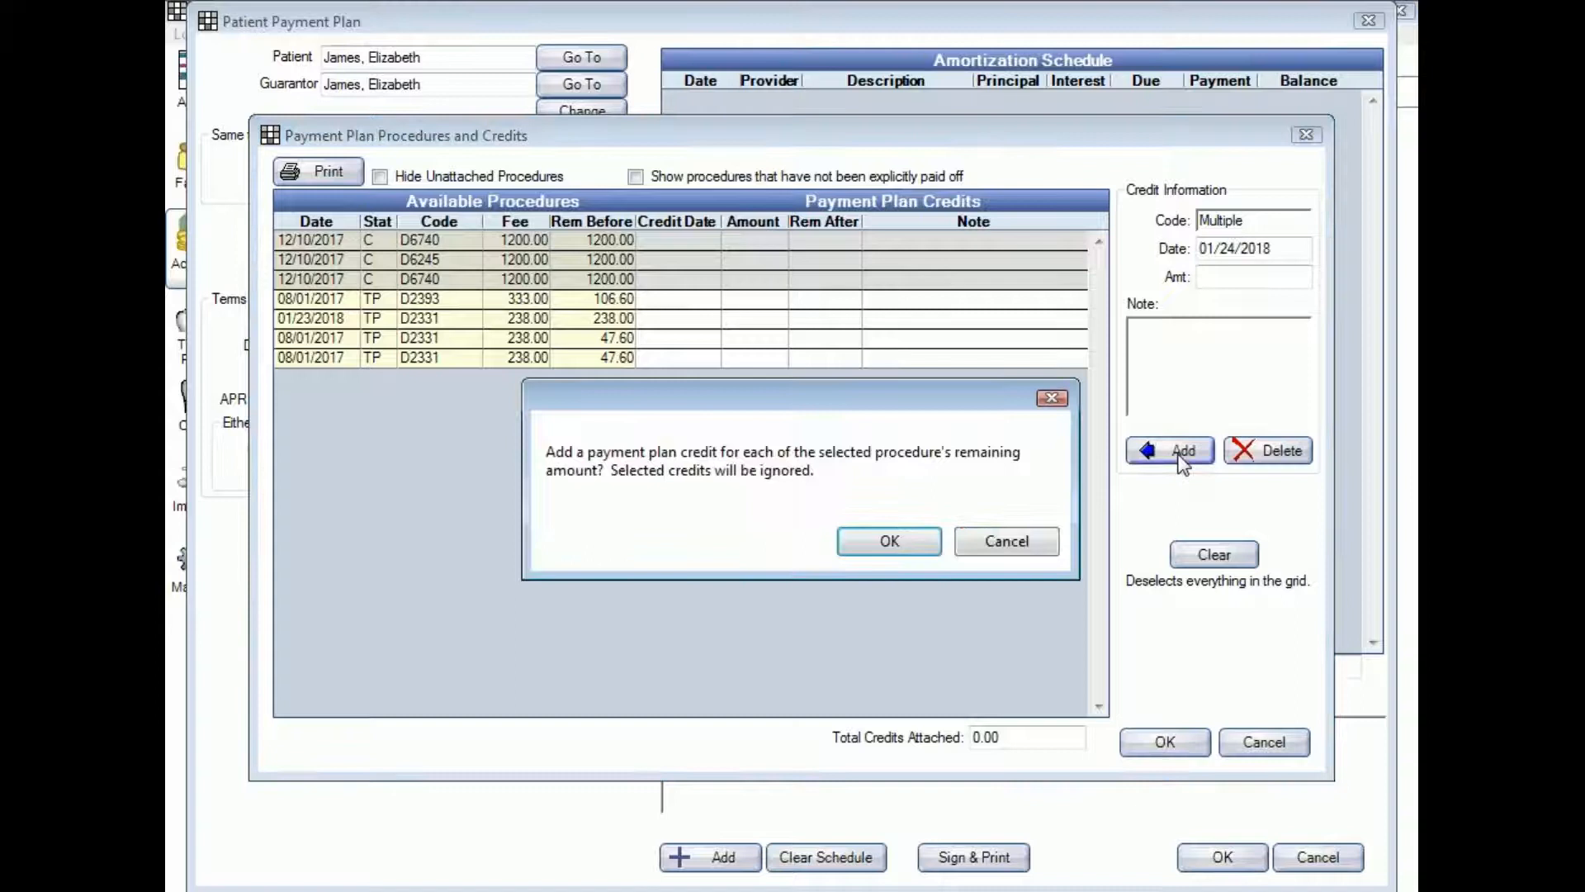
{"action": "left_click", "coordinate": [889, 542]}
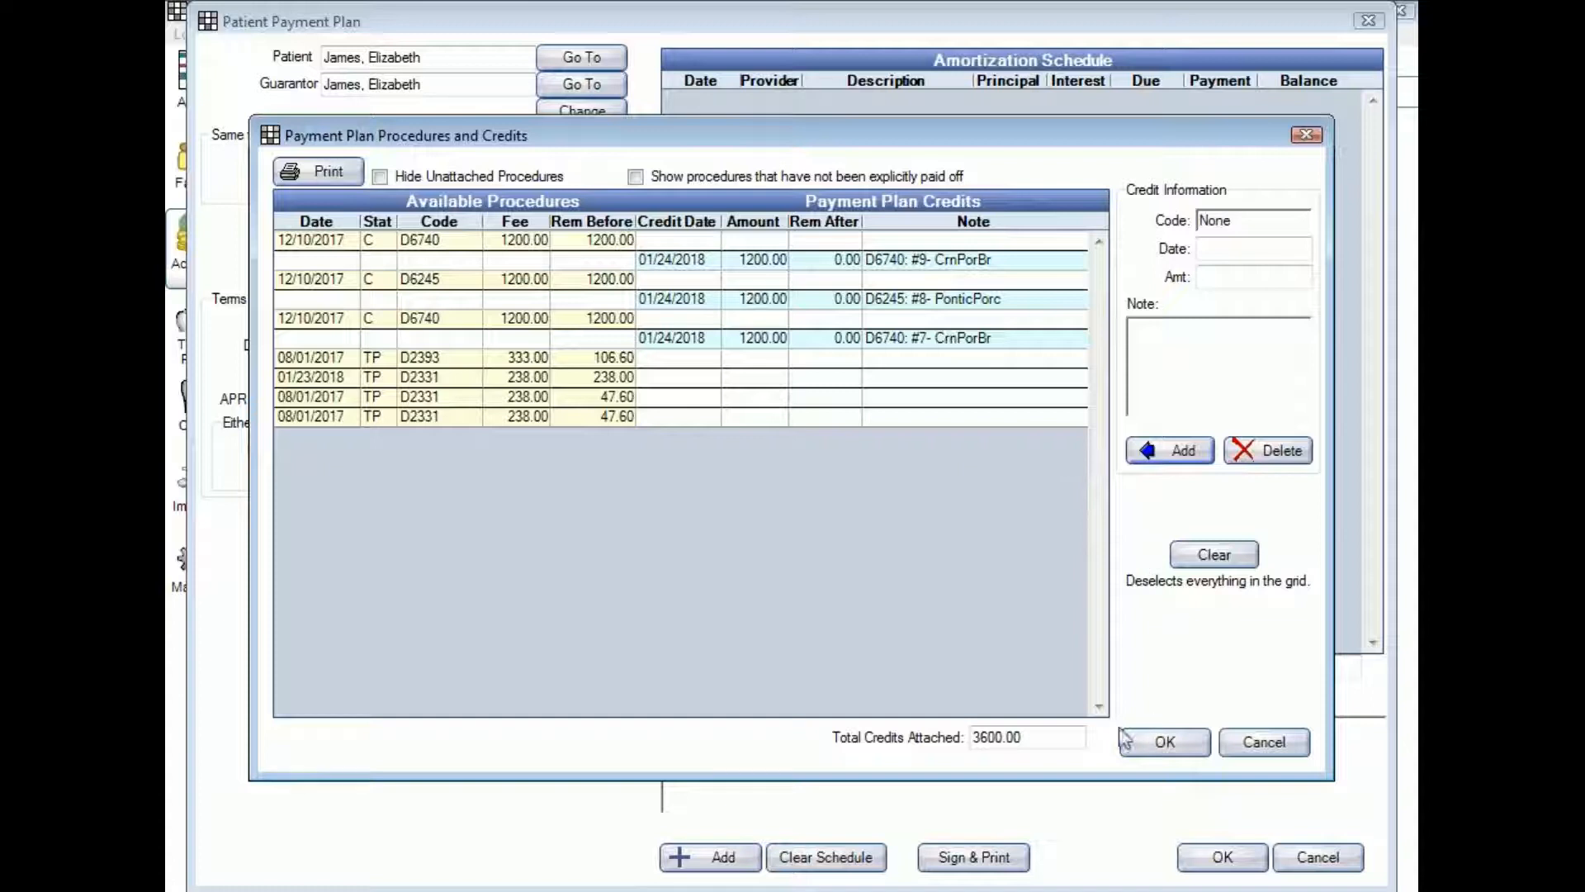
{"action": "left_click", "coordinate": [1164, 743]}
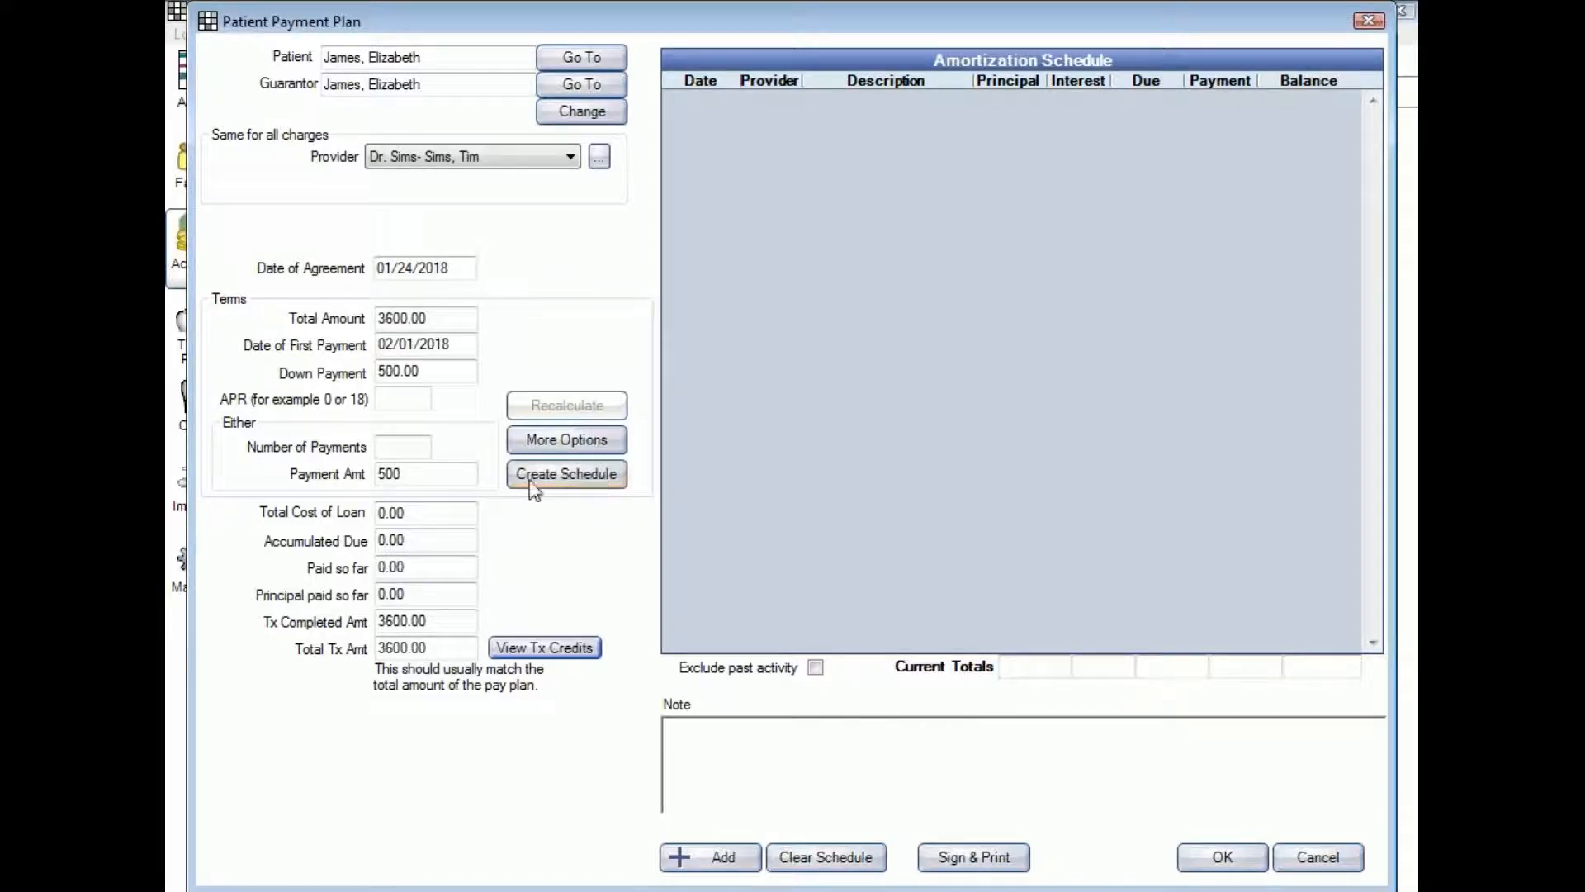
Create the amortization schedule from the entered terms and select its down payment charge
{"action": "left_click", "coordinate": [567, 474]}
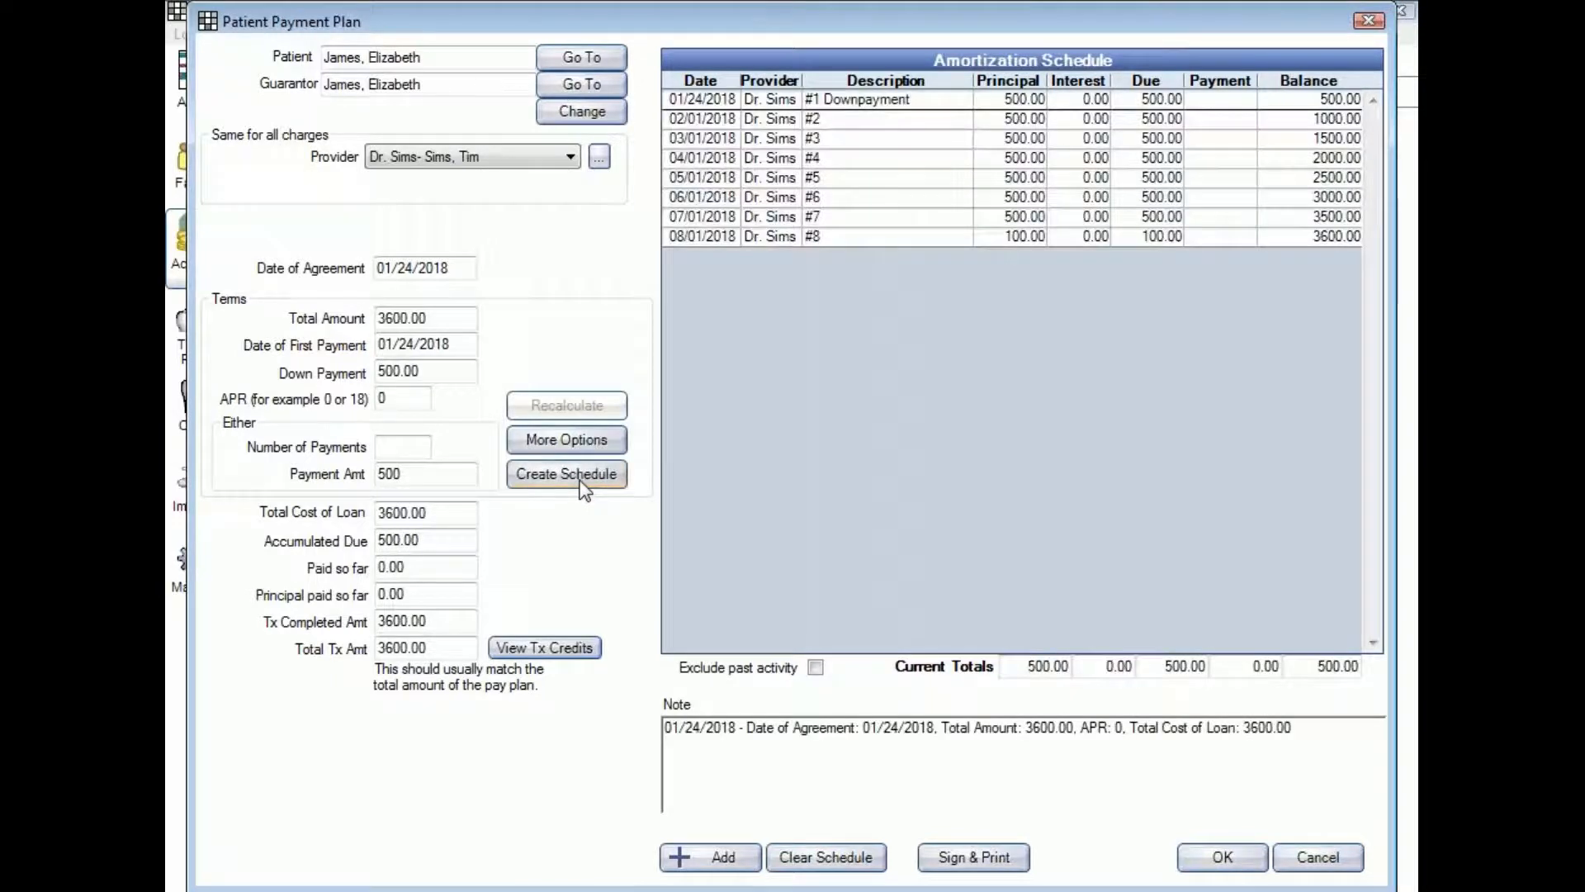
{"action": "left_click", "coordinate": [845, 106]}
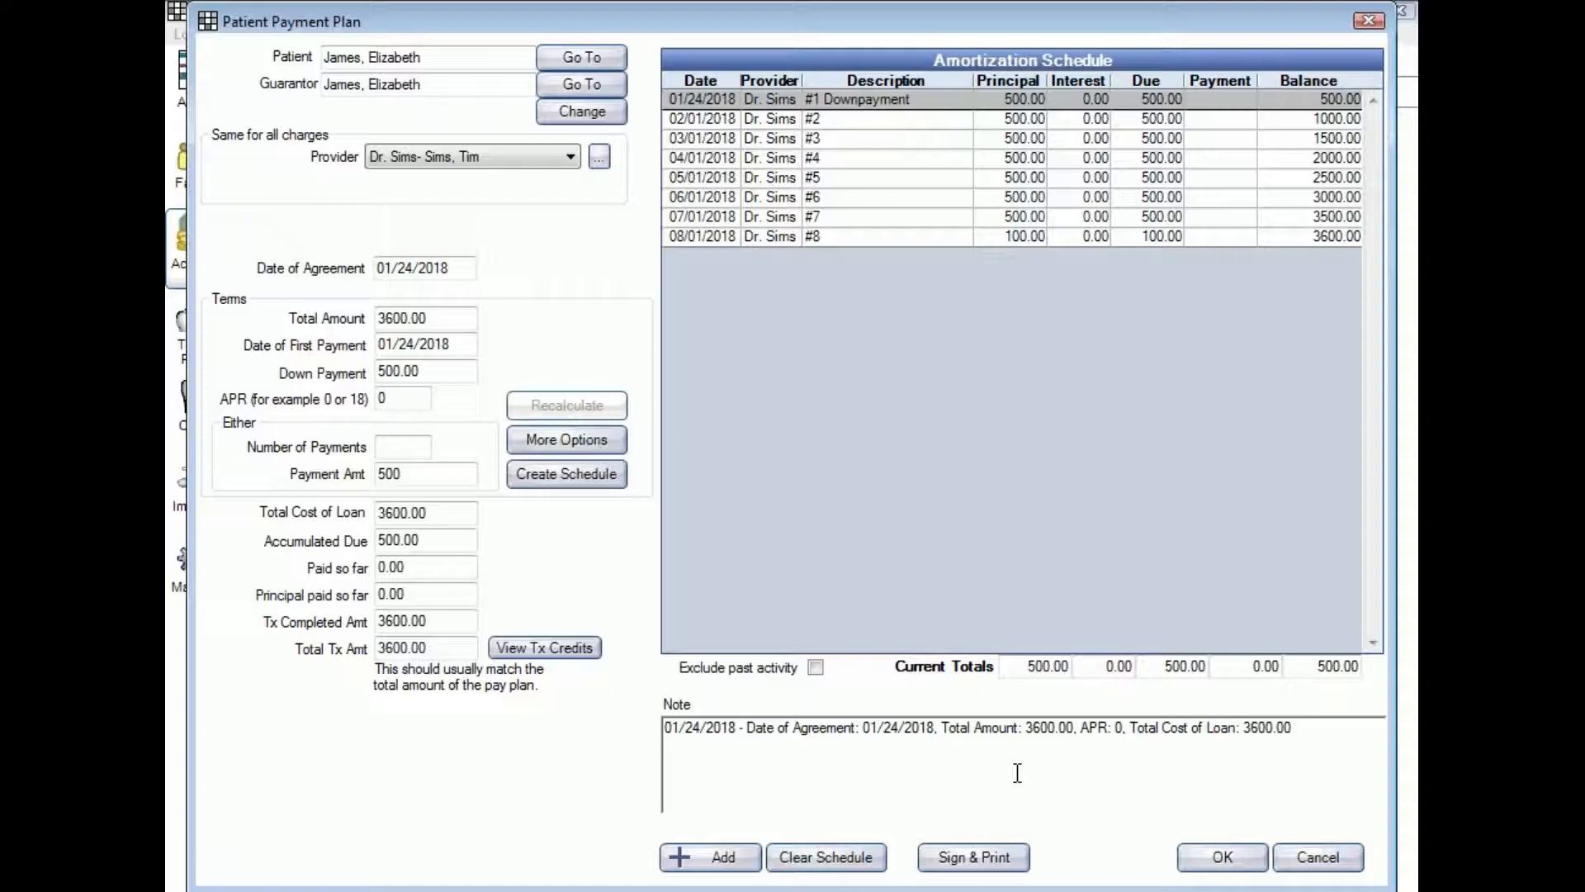
Sign the payment plan terms in the guarantor signature box, save the signed sheet, and save the payment plan
{"action": "left_click", "coordinate": [968, 859]}
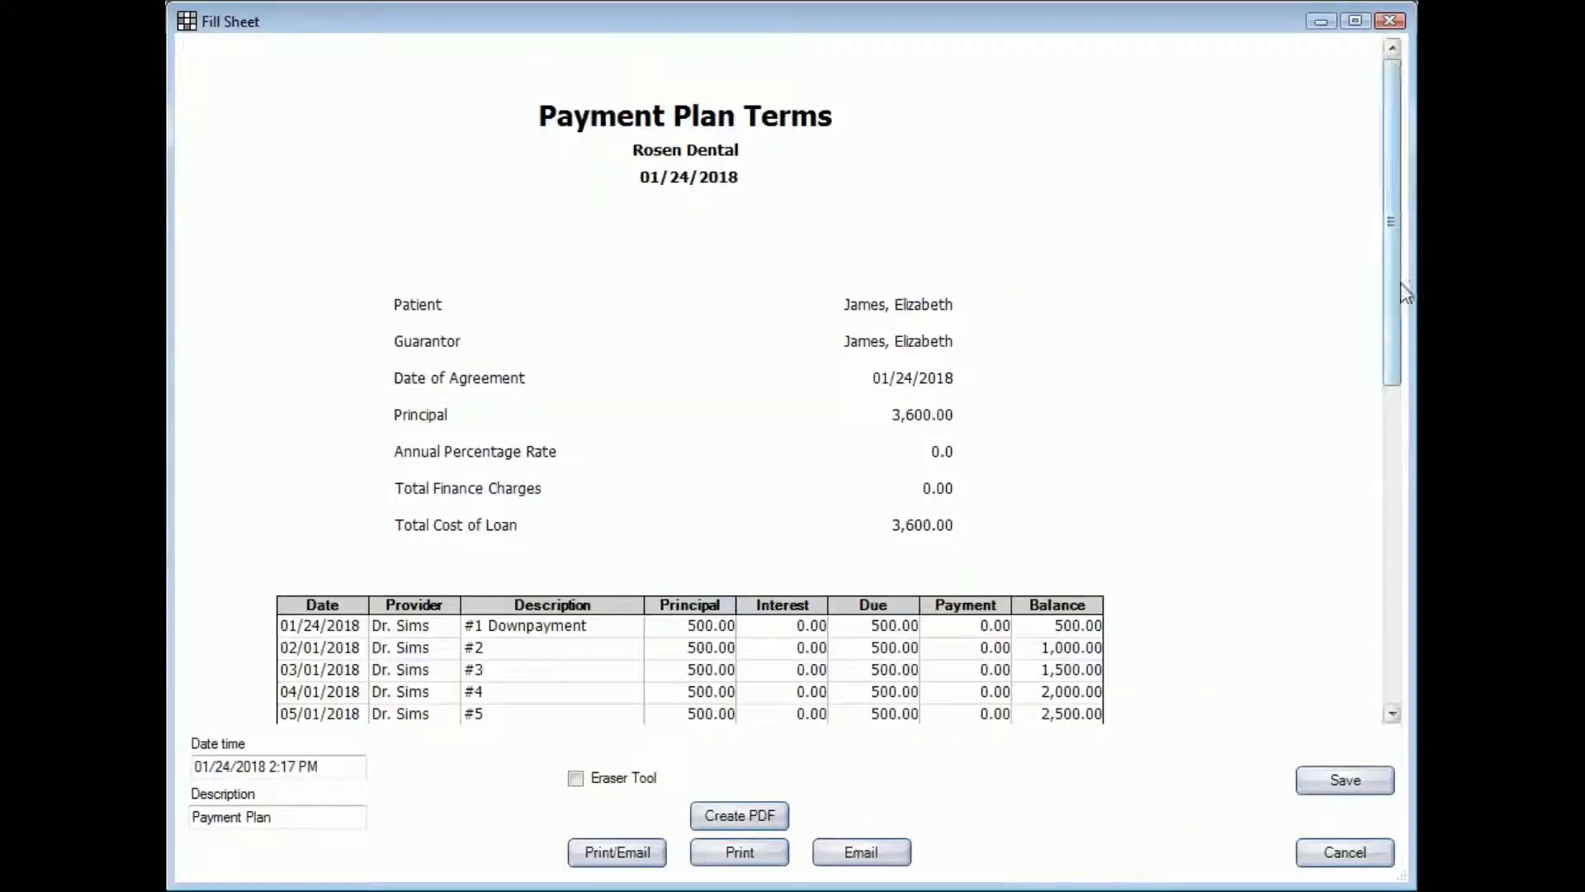
{"action": "mouse_move", "coordinate": [1393, 283]}
{"action": "left_mouse_down"}
{"action": "mouse_move", "coordinate": [1380, 443]}
{"action": "mouse_move", "coordinate": [1377, 306]}
{"action": "mouse_move", "coordinate": [1391, 497]}
{"action": "left_mouse_up"}
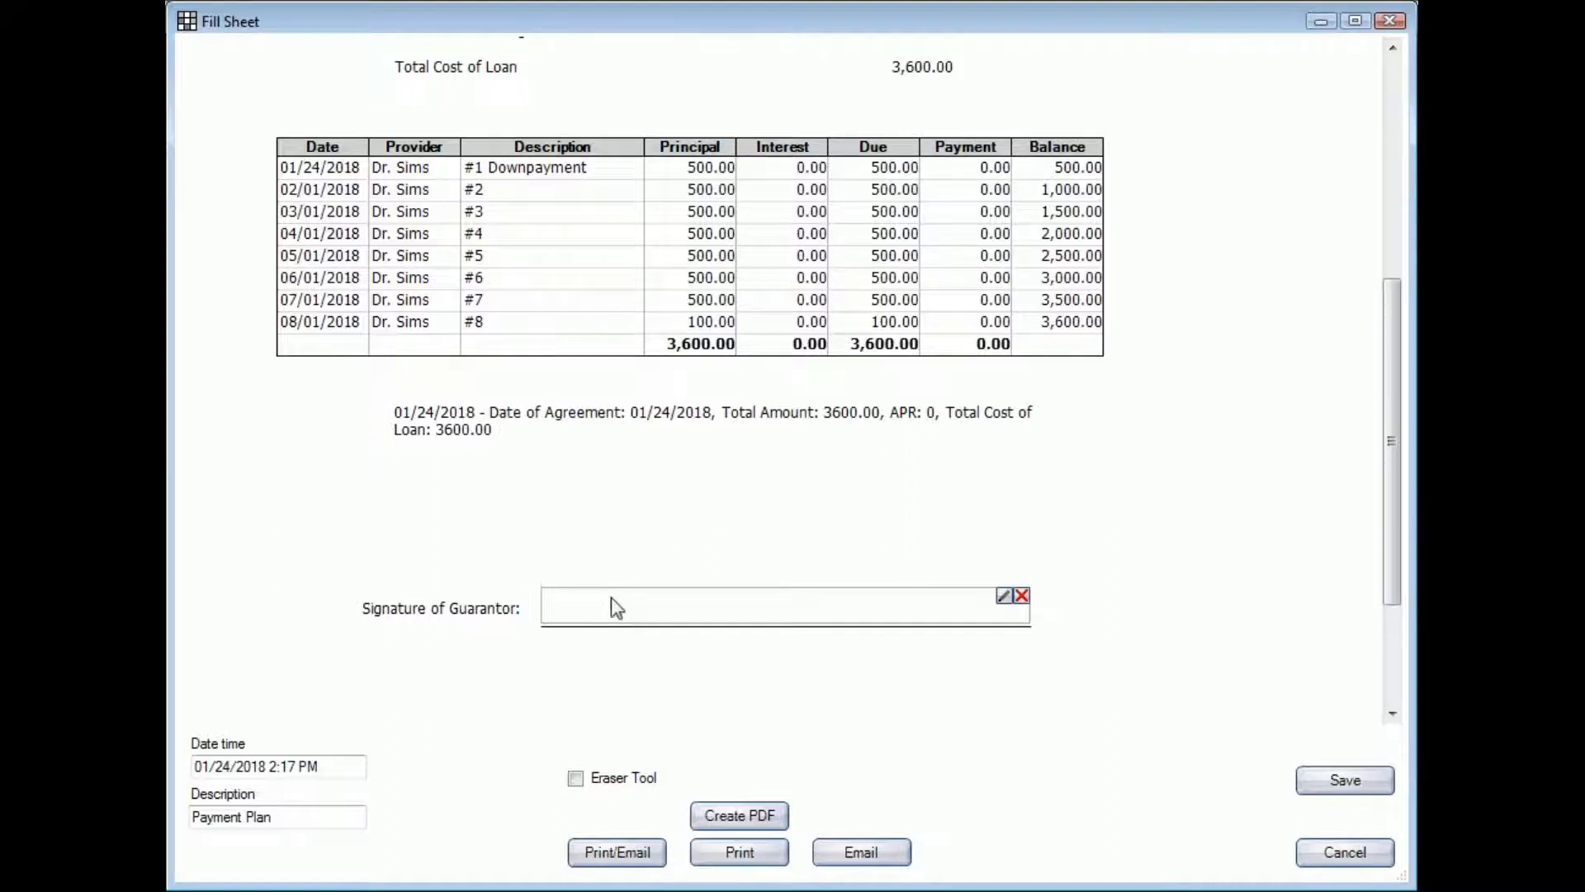
{"action": "left_click_drag", "start_coordinate": [635, 608], "coordinate": [799, 609]}
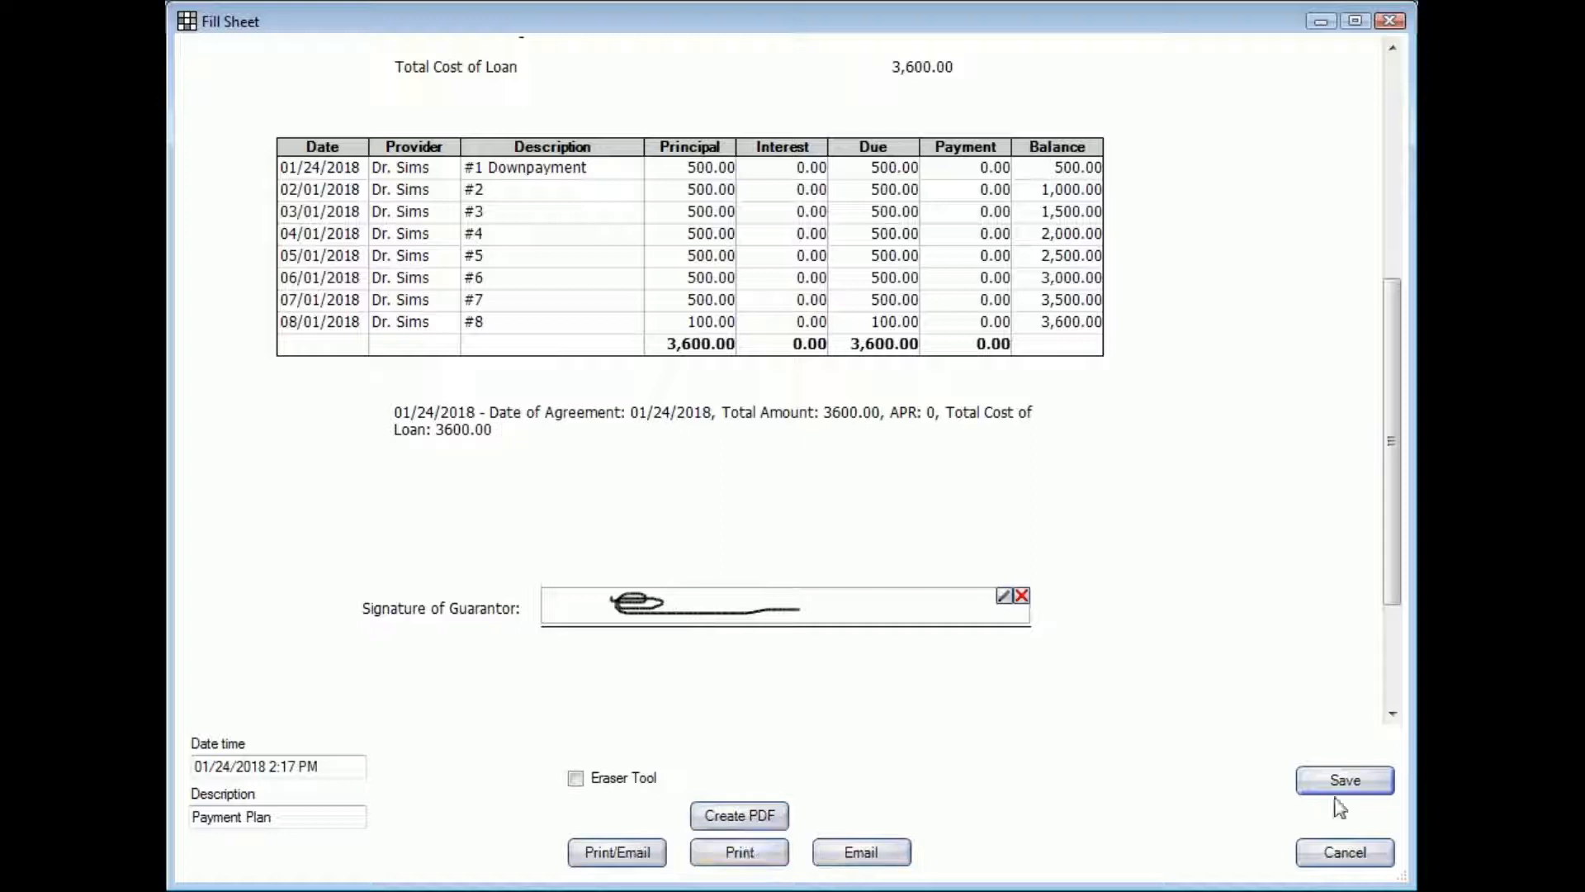
{"action": "left_click", "coordinate": [1358, 791]}
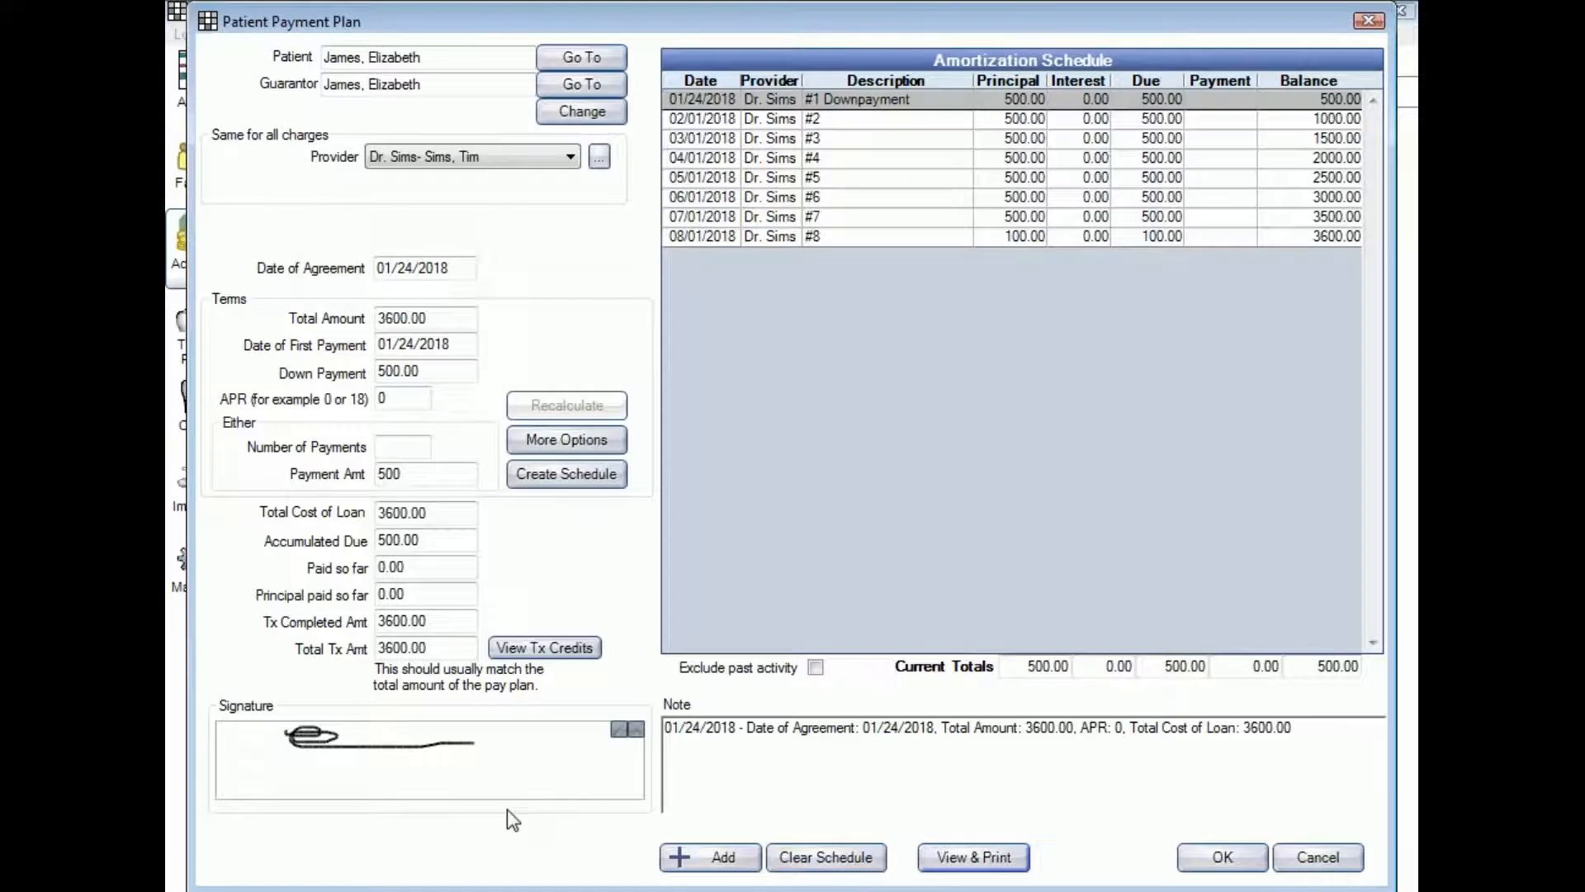
{"action": "mouse_move", "coordinate": [1012, 890]}
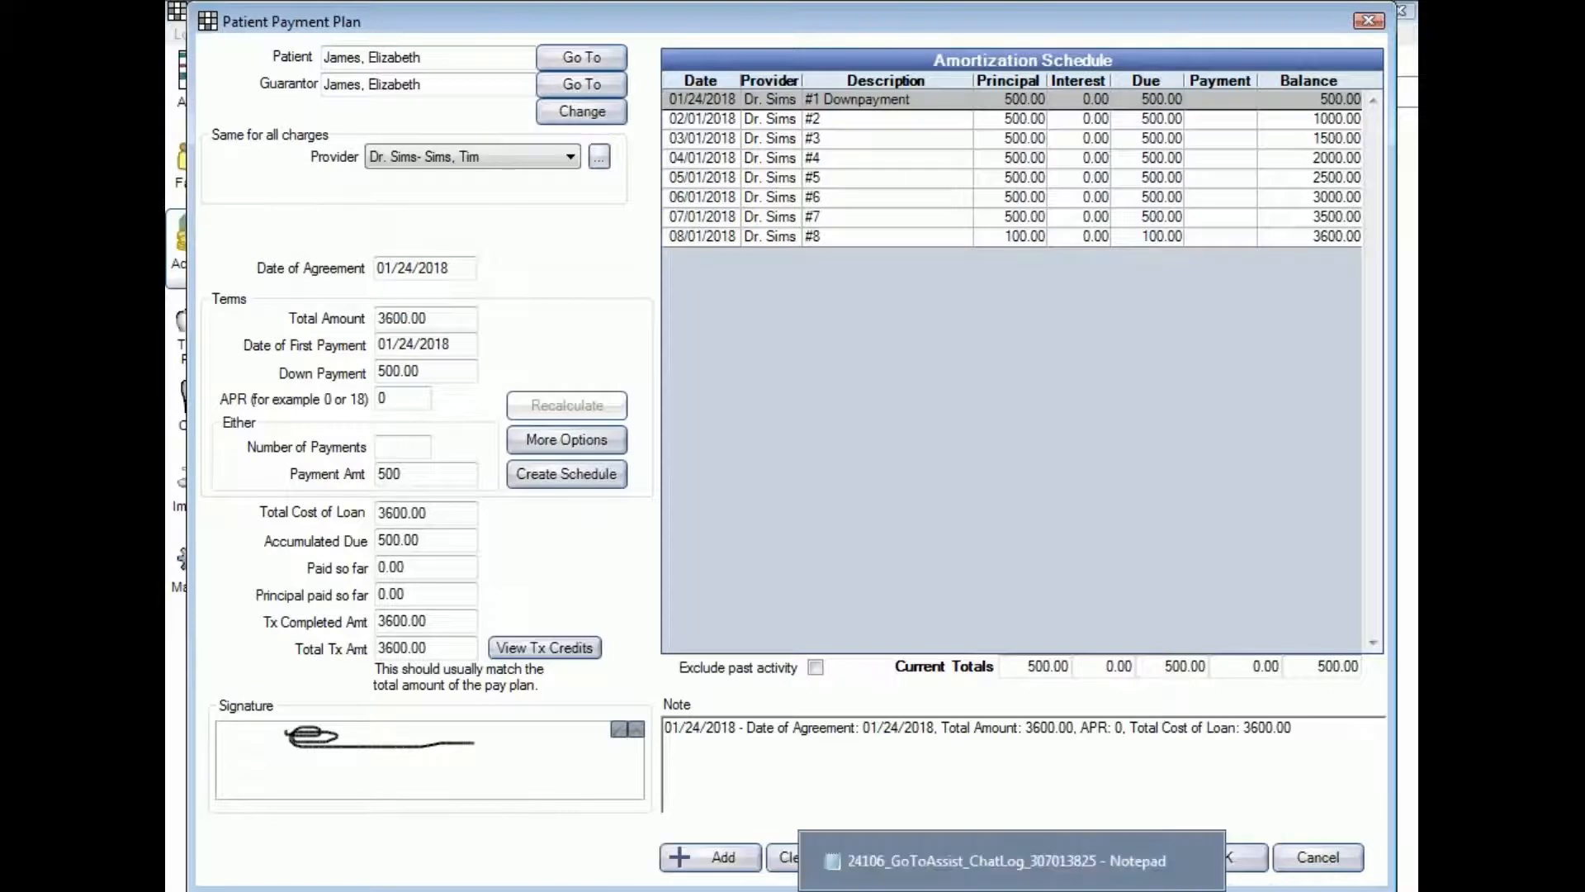
{"action": "left_click", "coordinate": [1241, 857]}
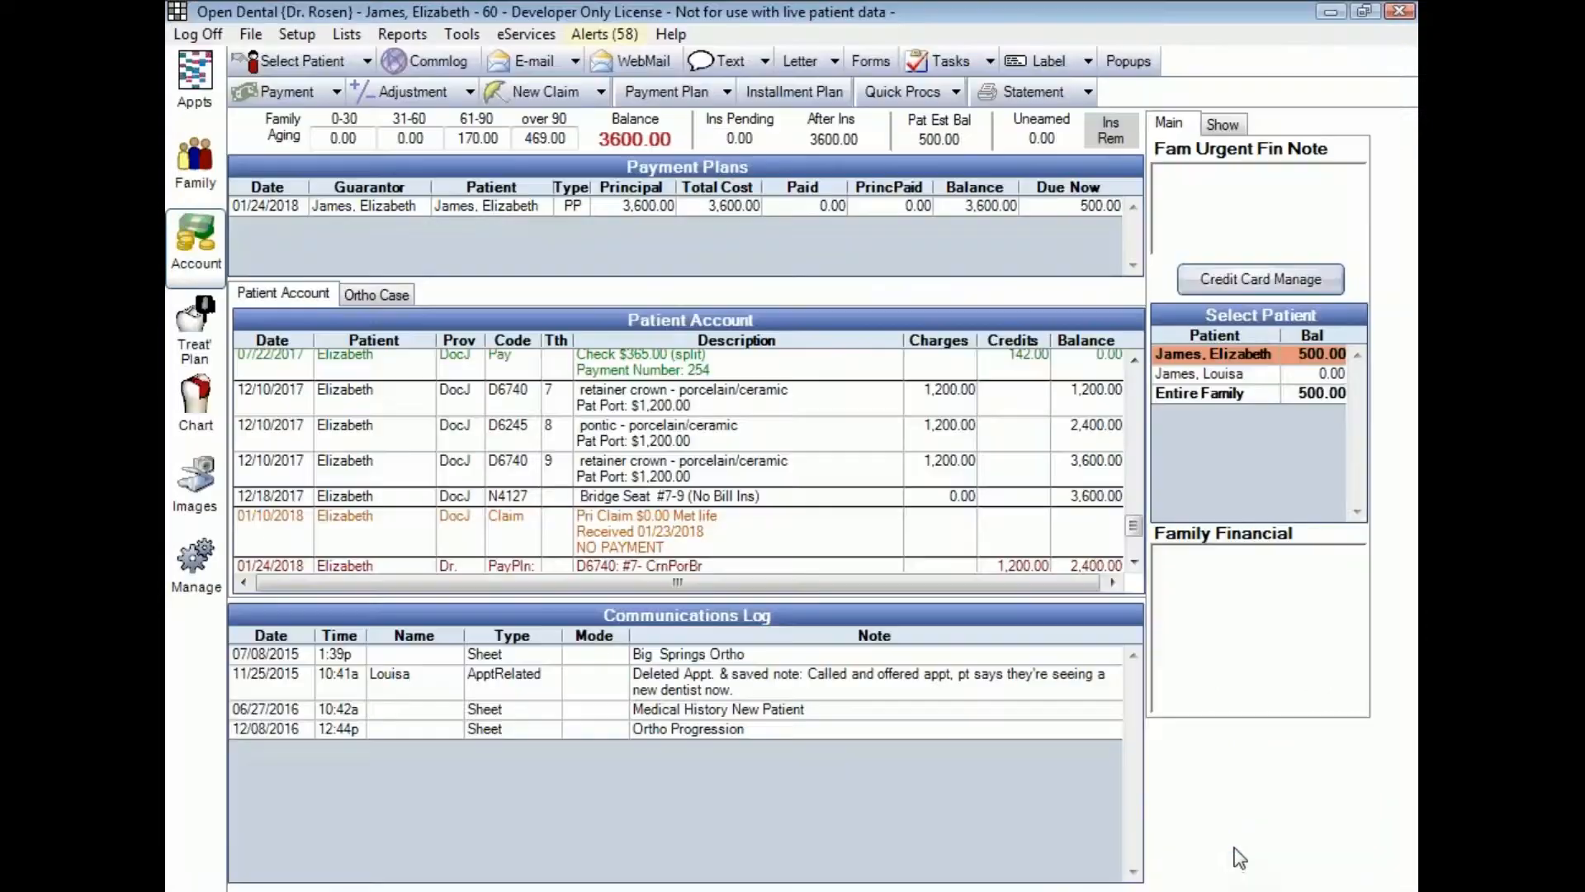
Record a 500.00 check payment for the patient, applied to the payment plan's down payment charge, and save it
{"action": "left_click", "coordinate": [616, 204]}
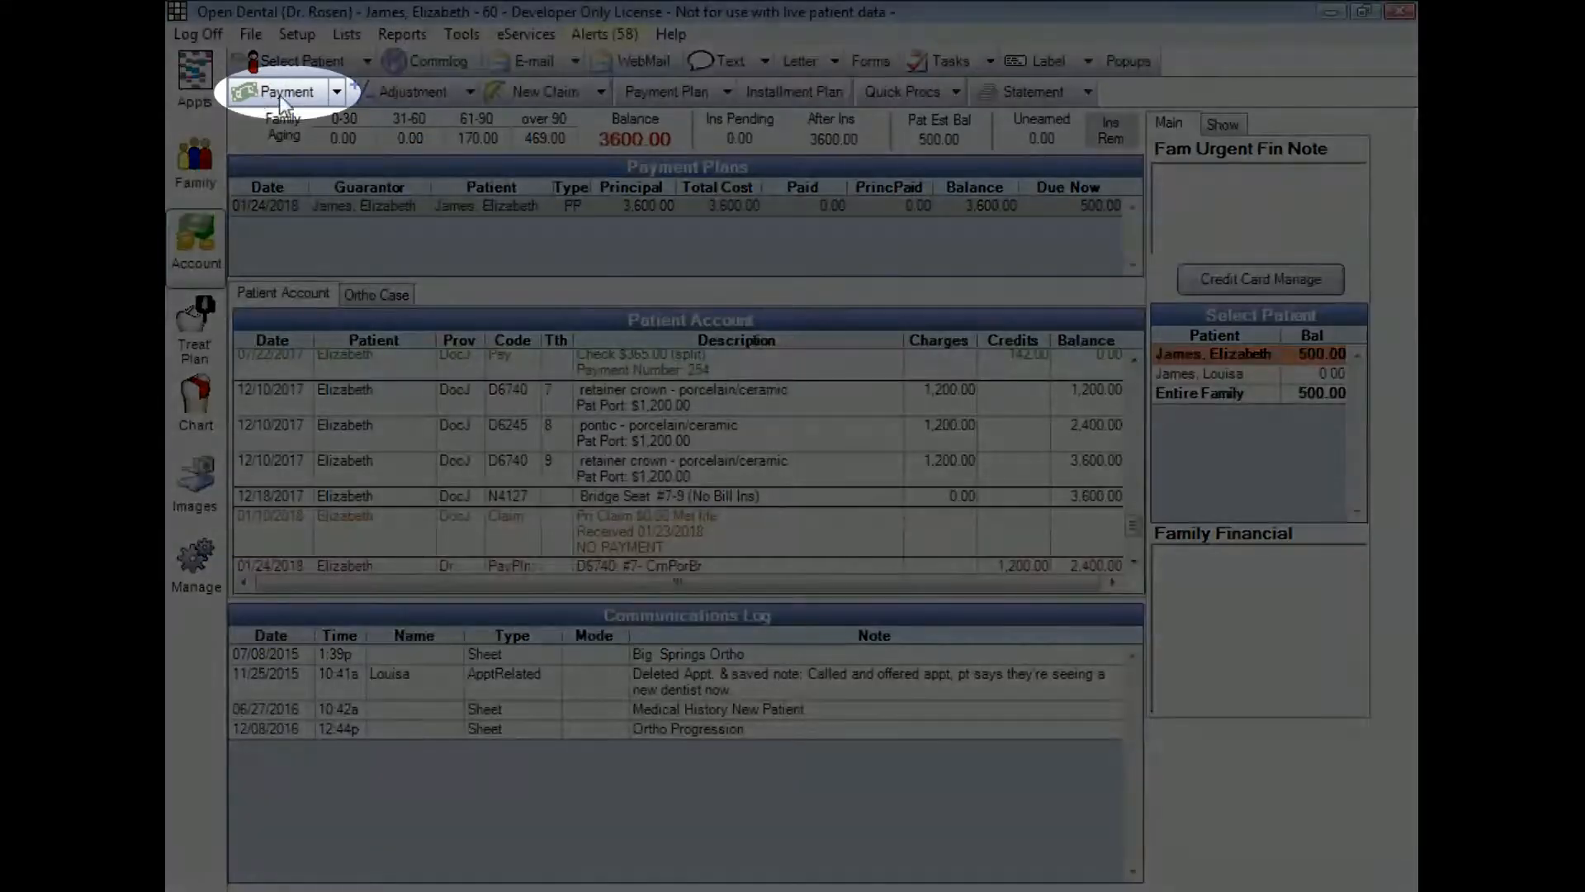
{"action": "left_click", "coordinate": [281, 96]}
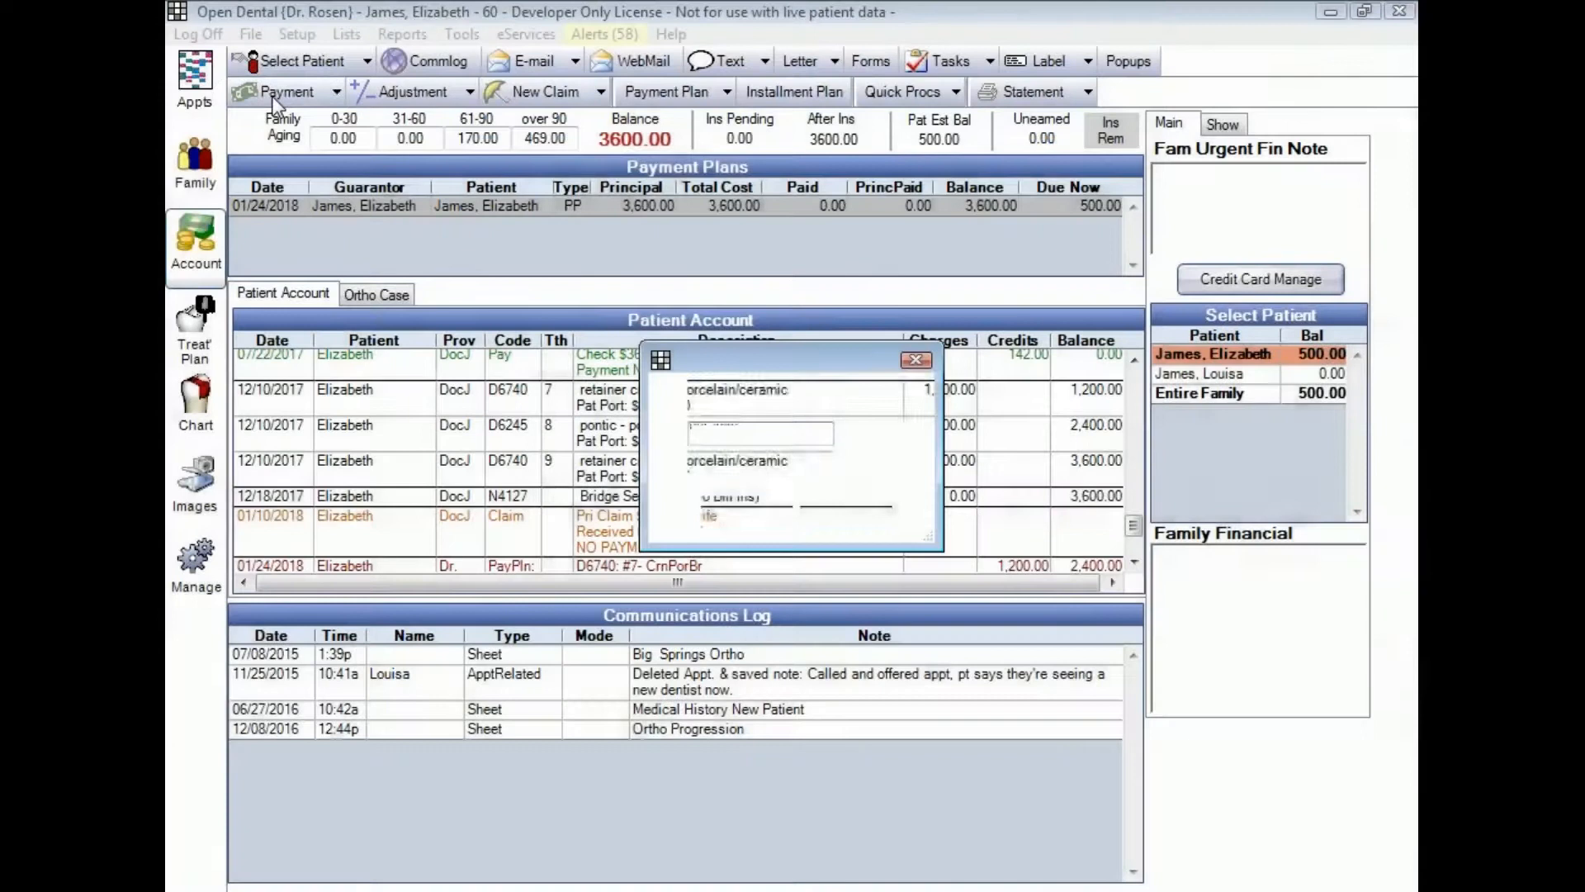
{"action": "type", "text": "500"}
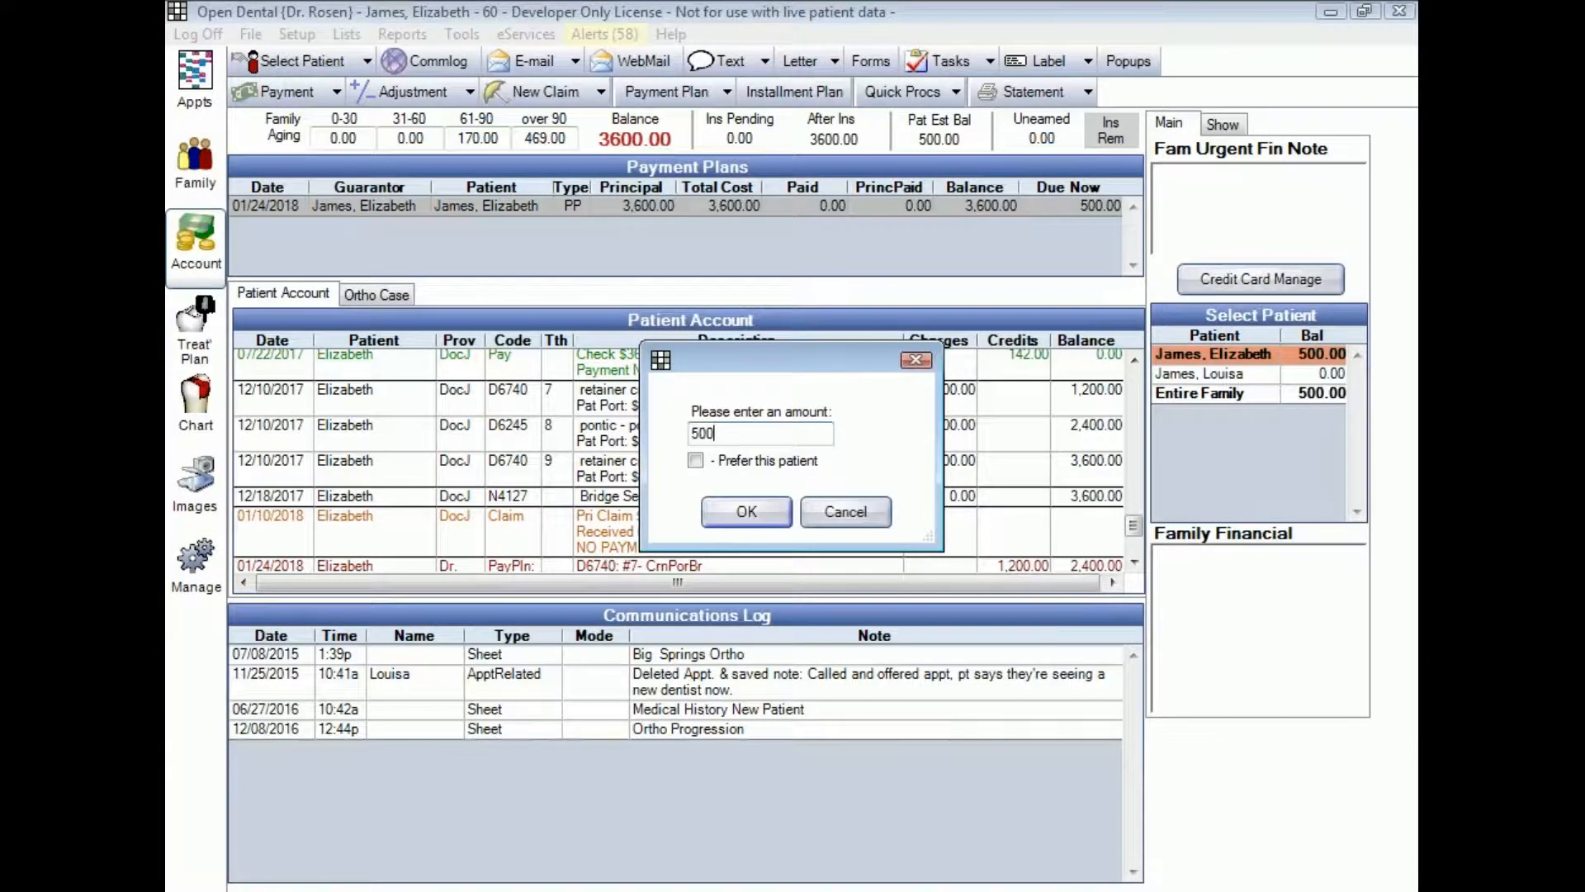
{"action": "left_click", "coordinate": [751, 514]}
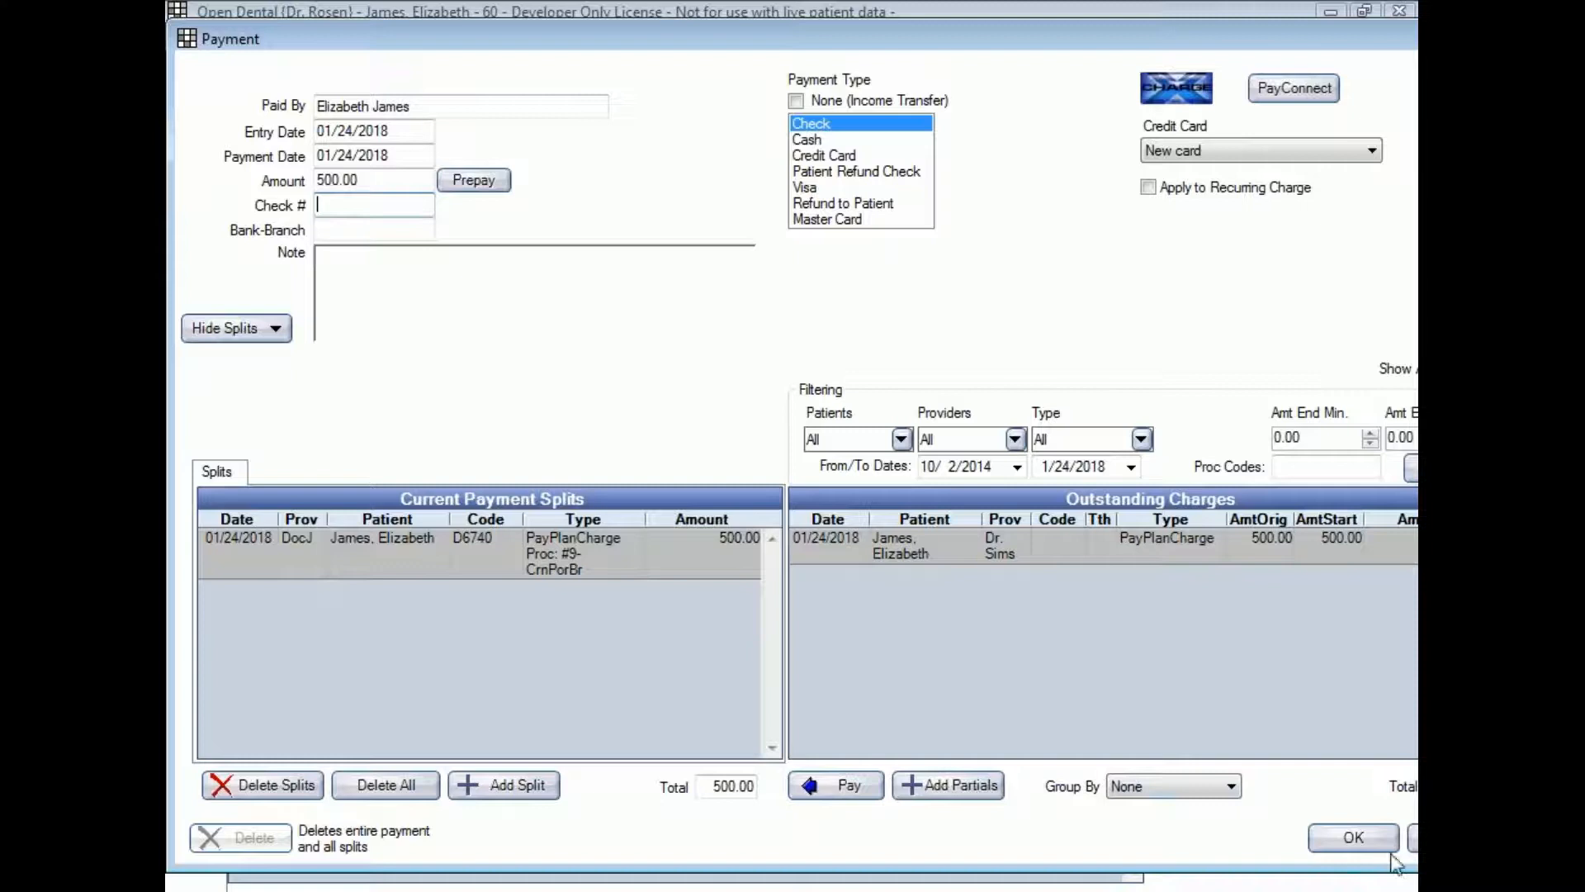
{"action": "left_click", "coordinate": [1348, 840]}
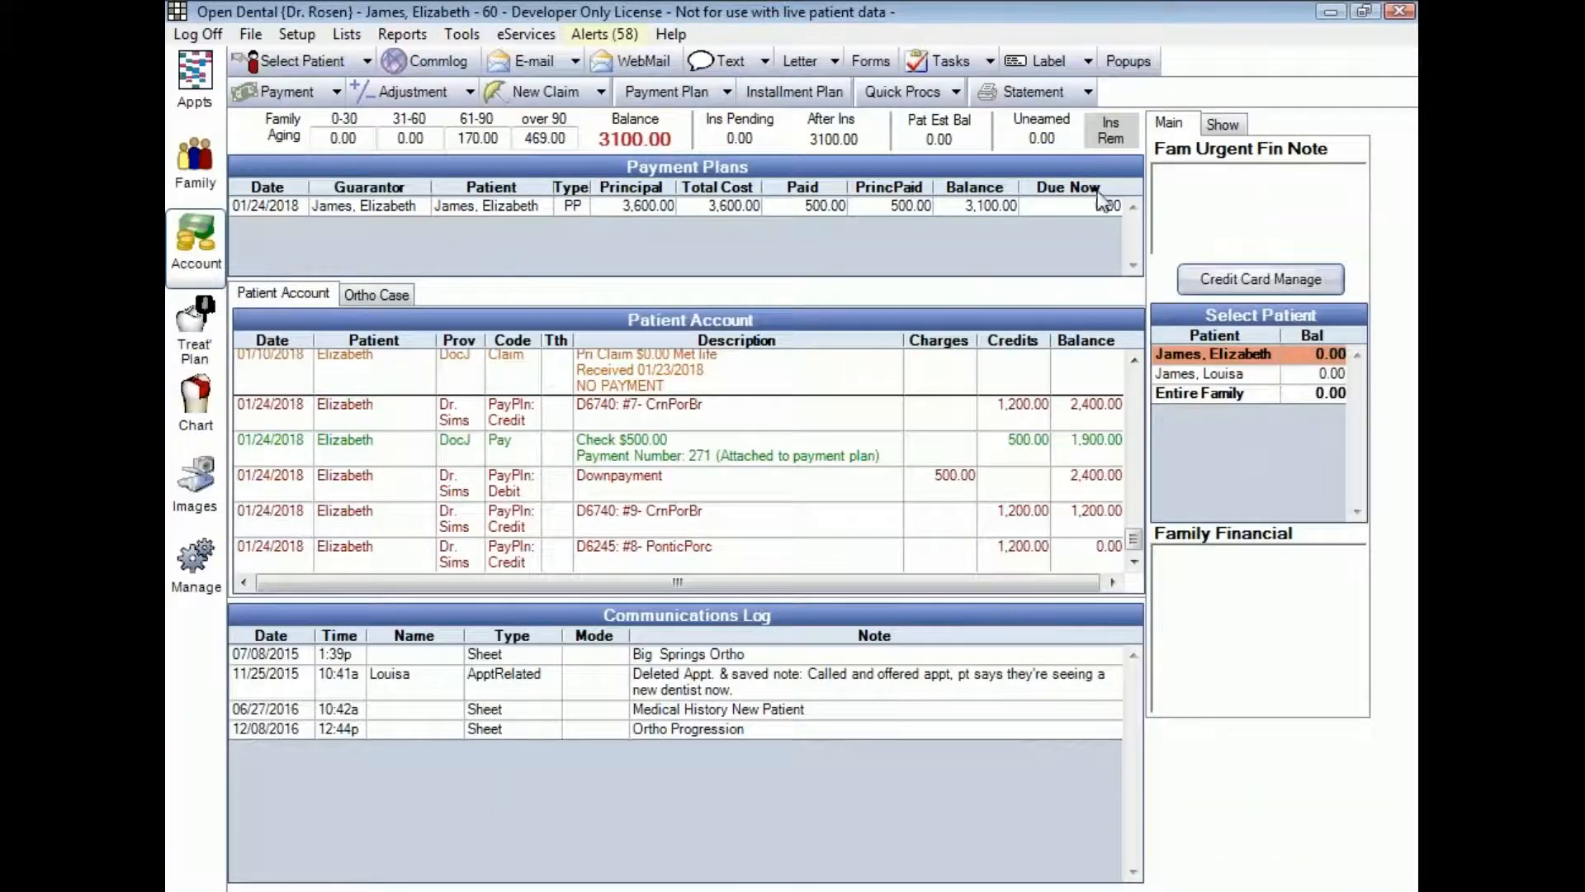
Reopen the patient's payment plan, check the down payment's check entry in the amortization schedule, and close the plan
{"action": "left_click", "coordinate": [775, 208]}
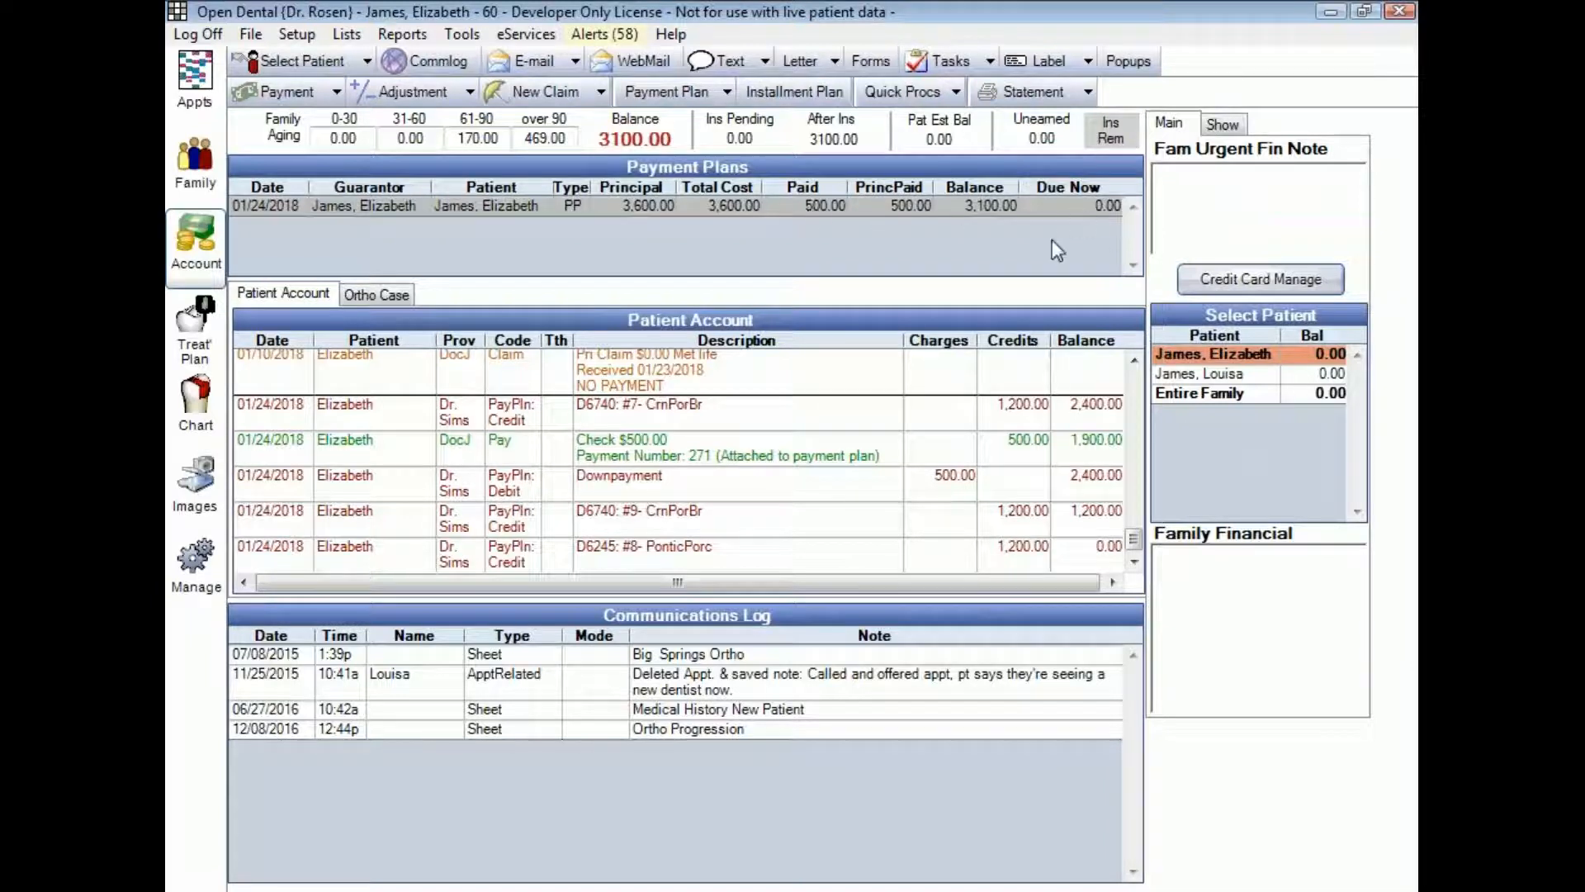
{"action": "double_click", "coordinate": [741, 201]}
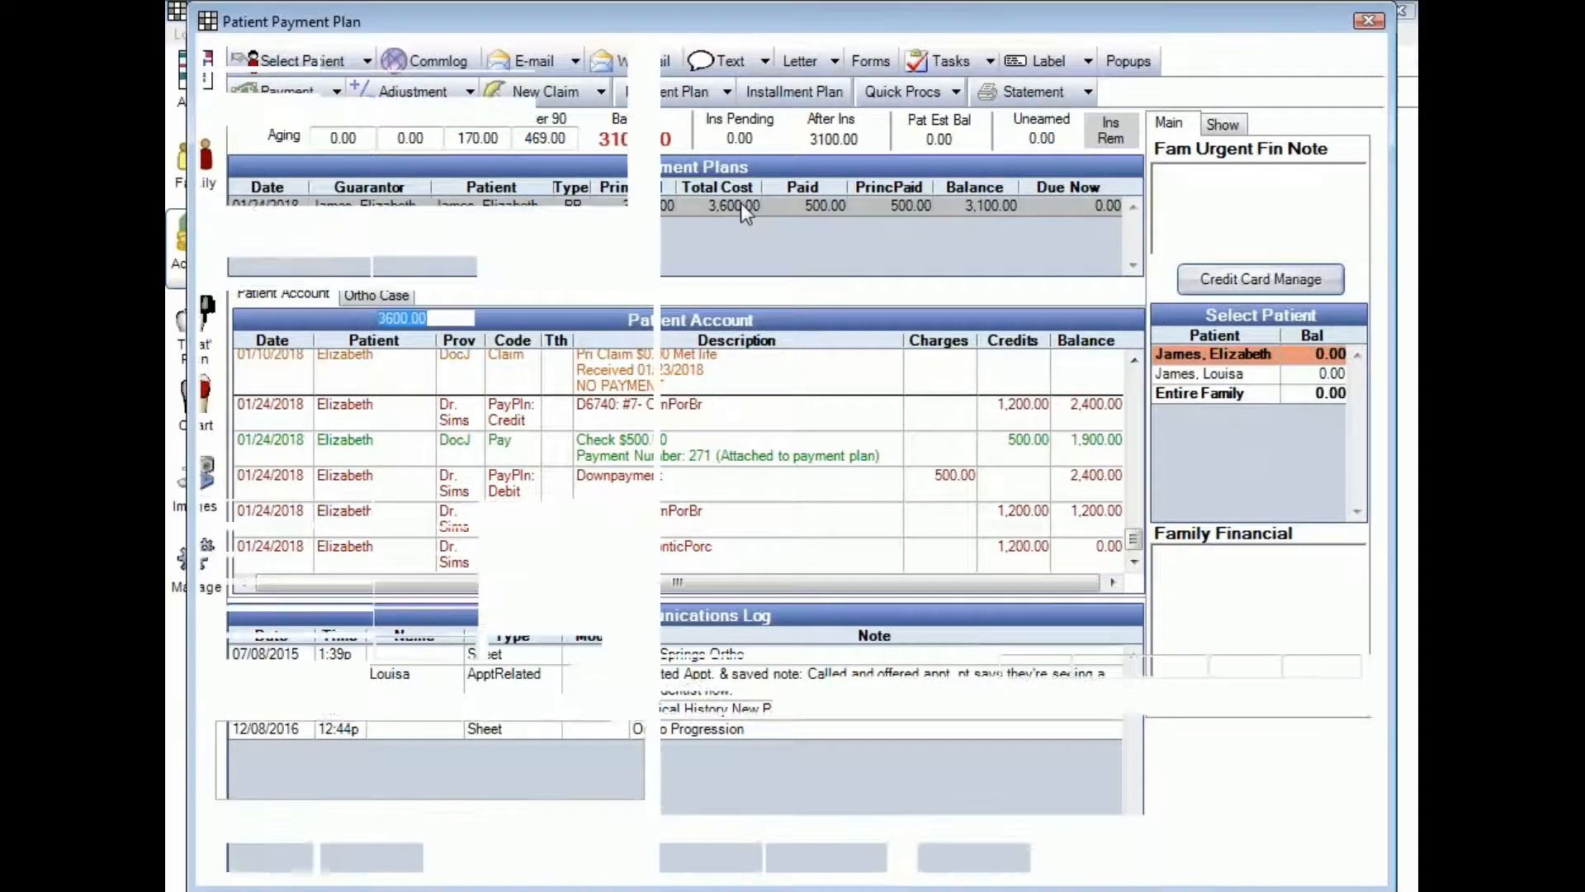
{"action": "left_click", "coordinate": [845, 121]}
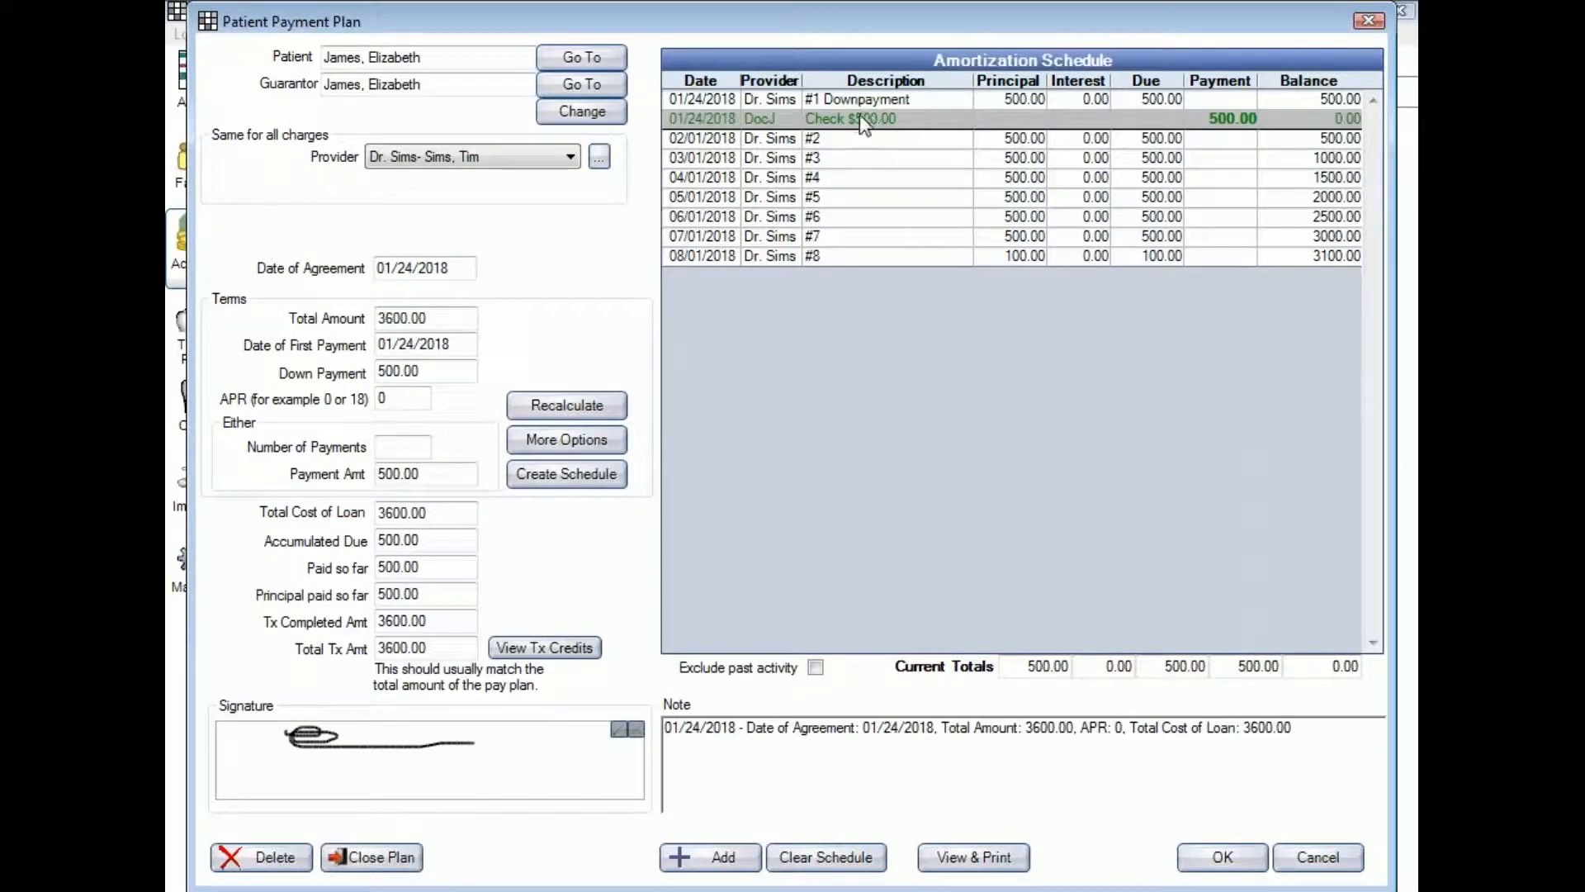
{"action": "left_click", "coordinate": [1245, 857]}
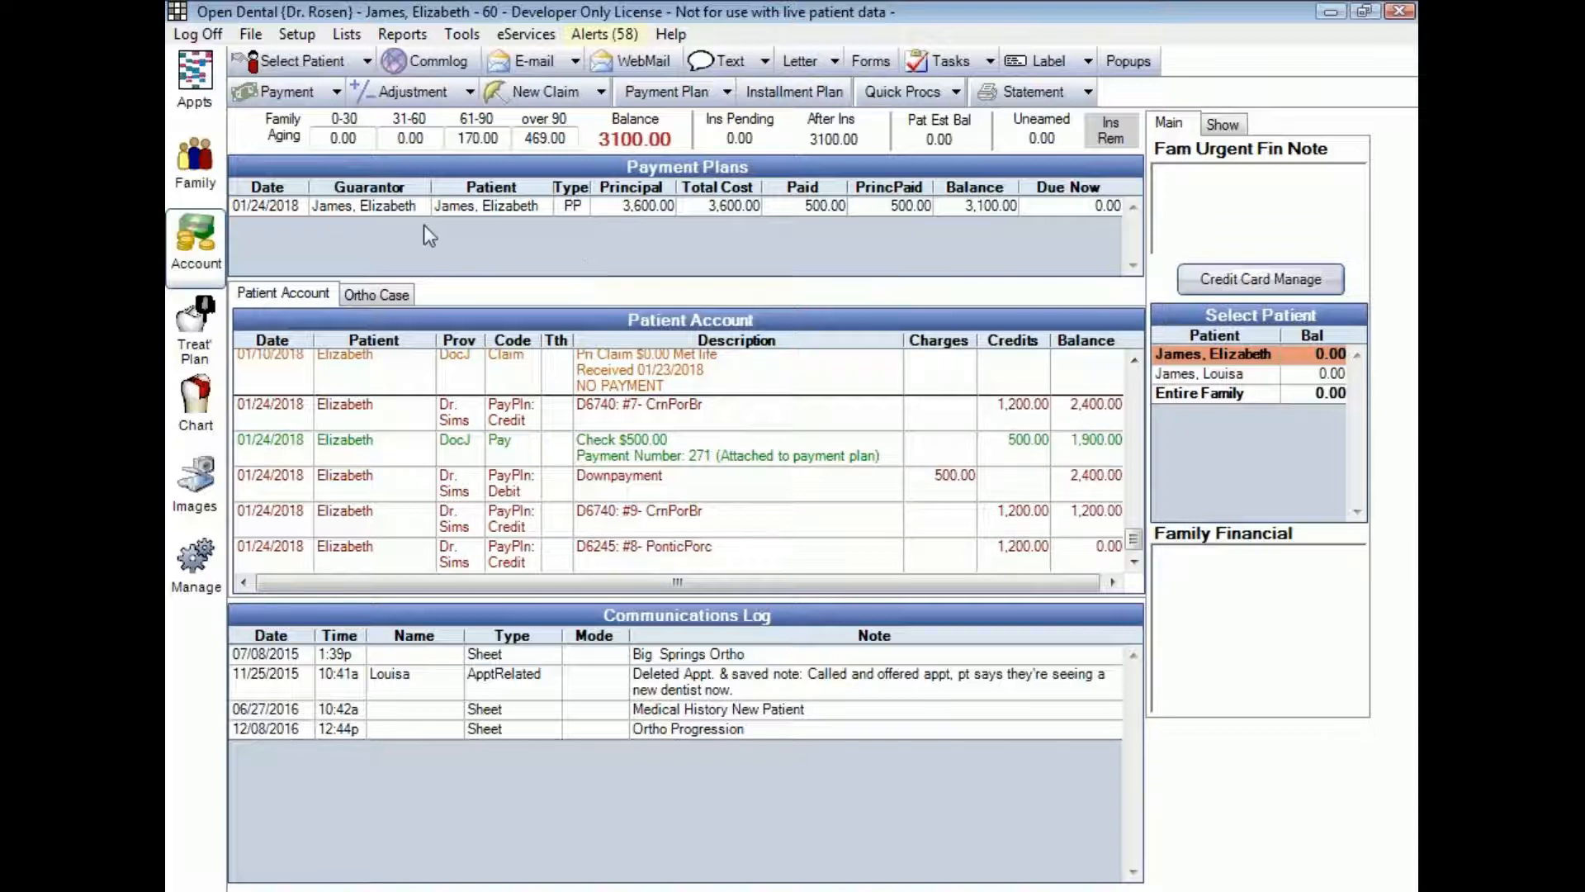
Review the Manage module preference for days in advance to bill payment plan amounts due, and close the preferences
{"action": "left_click", "coordinate": [295, 35]}
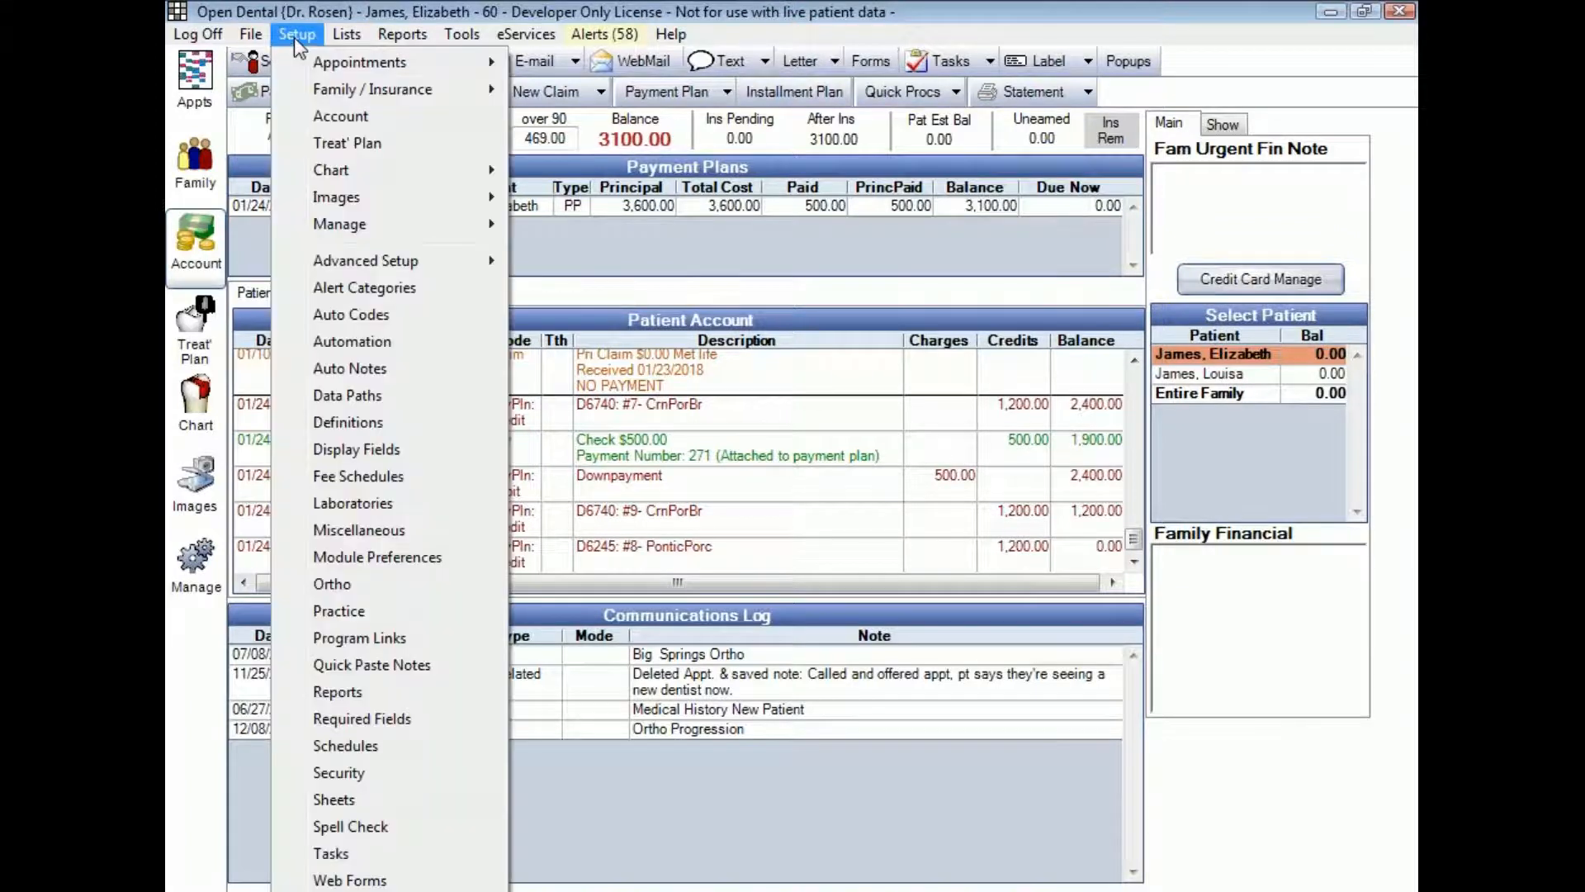
{"action": "mouse_move", "coordinate": [388, 229]}
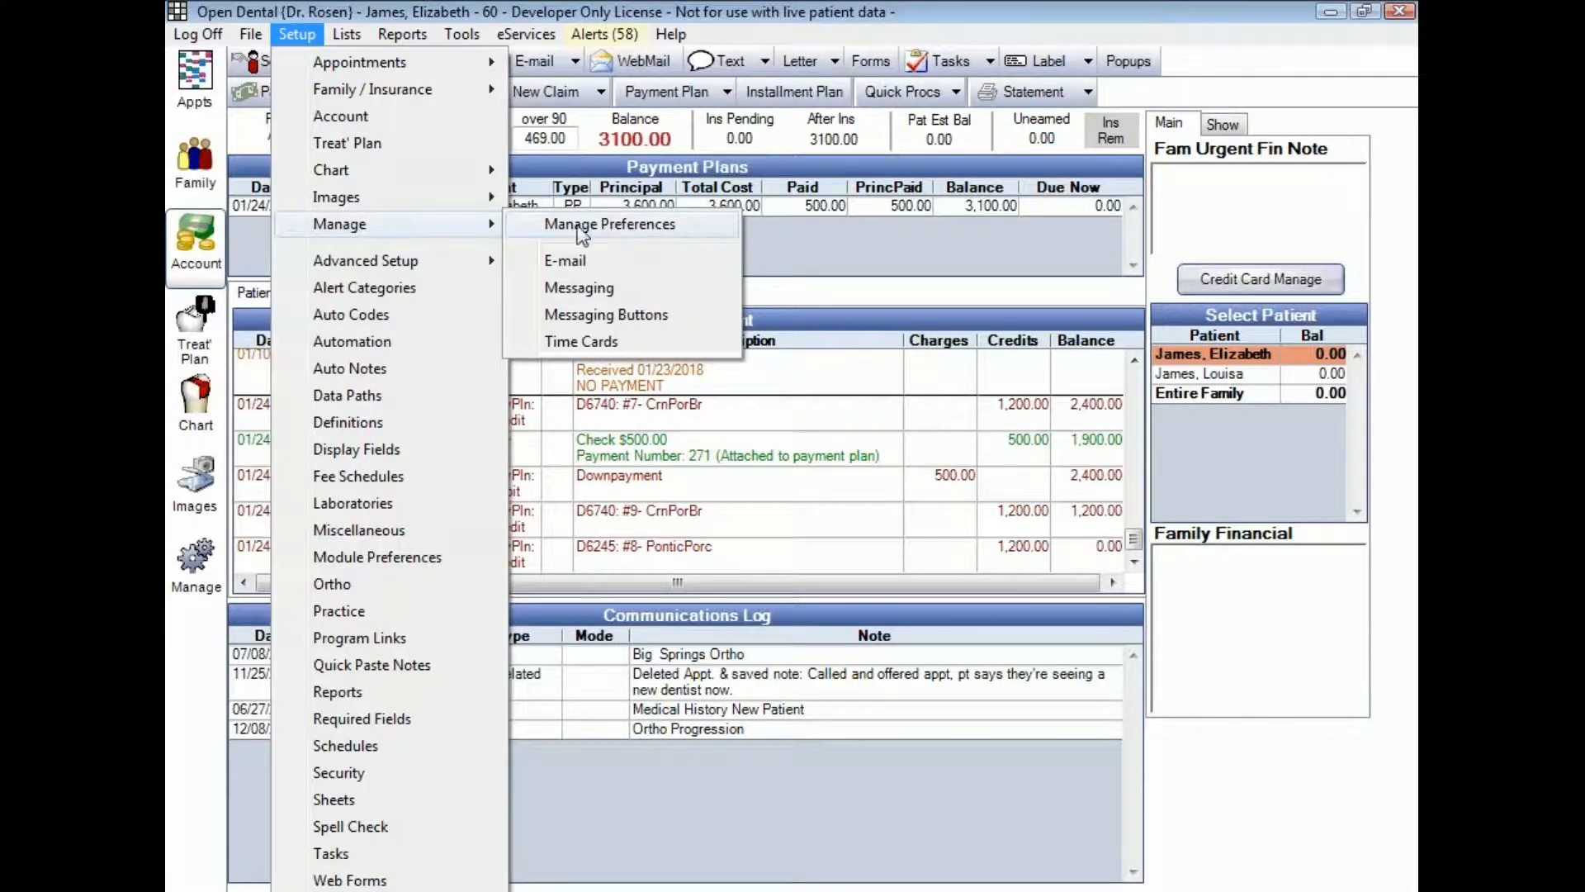
{"action": "left_click", "coordinate": [622, 227]}
{"action": "left_click", "coordinate": [974, 434]}
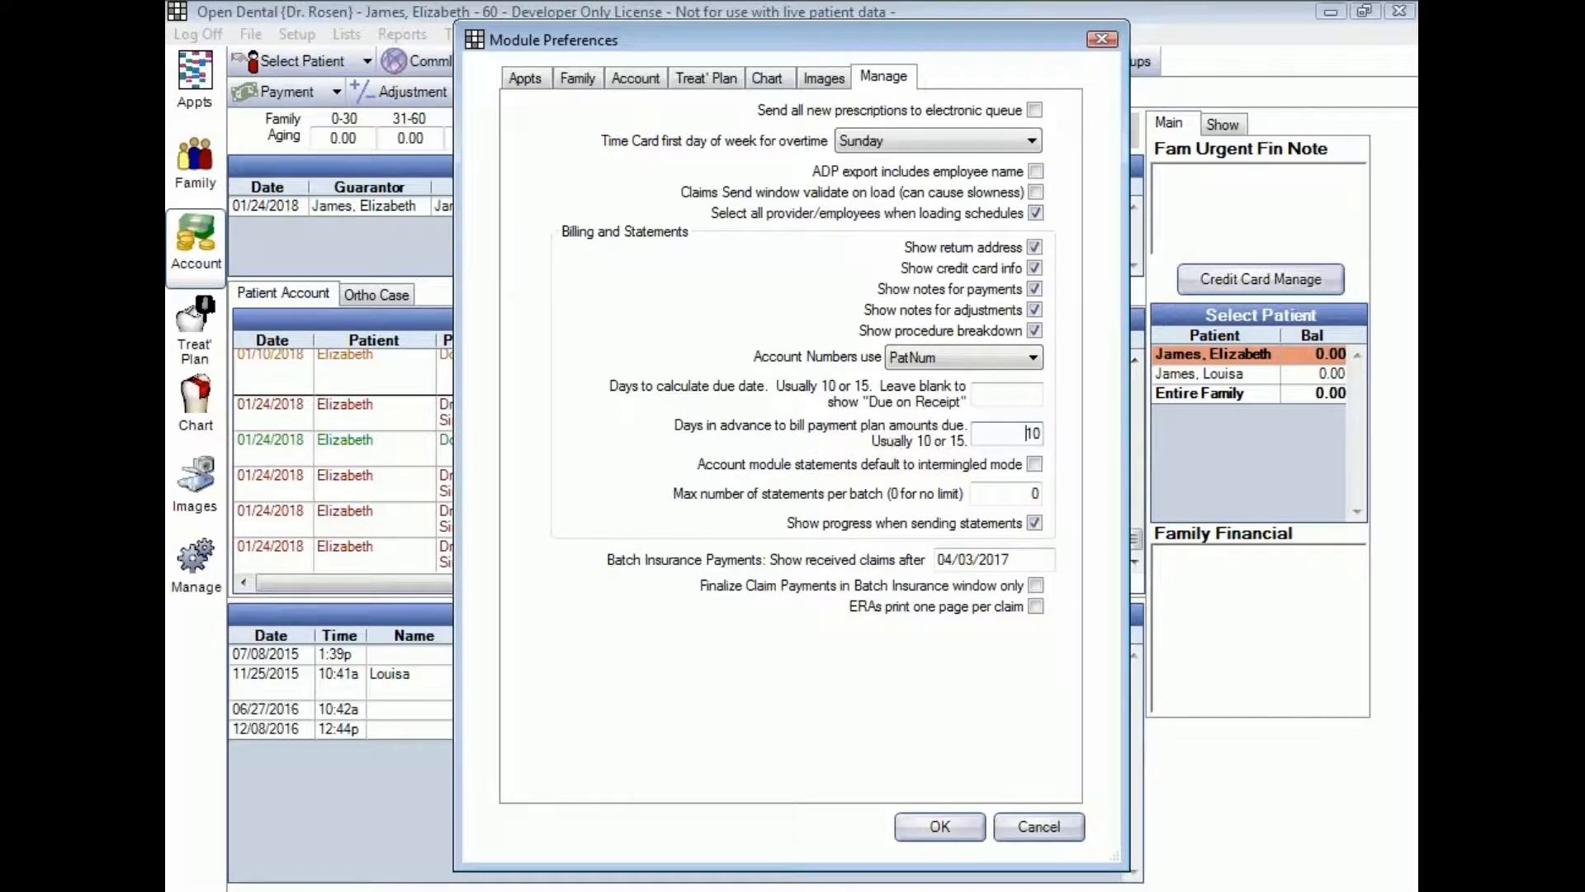
{"action": "left_click_drag", "start_coordinate": [1020, 436], "coordinate": [1054, 436]}
{"action": "left_click", "coordinate": [950, 828]}
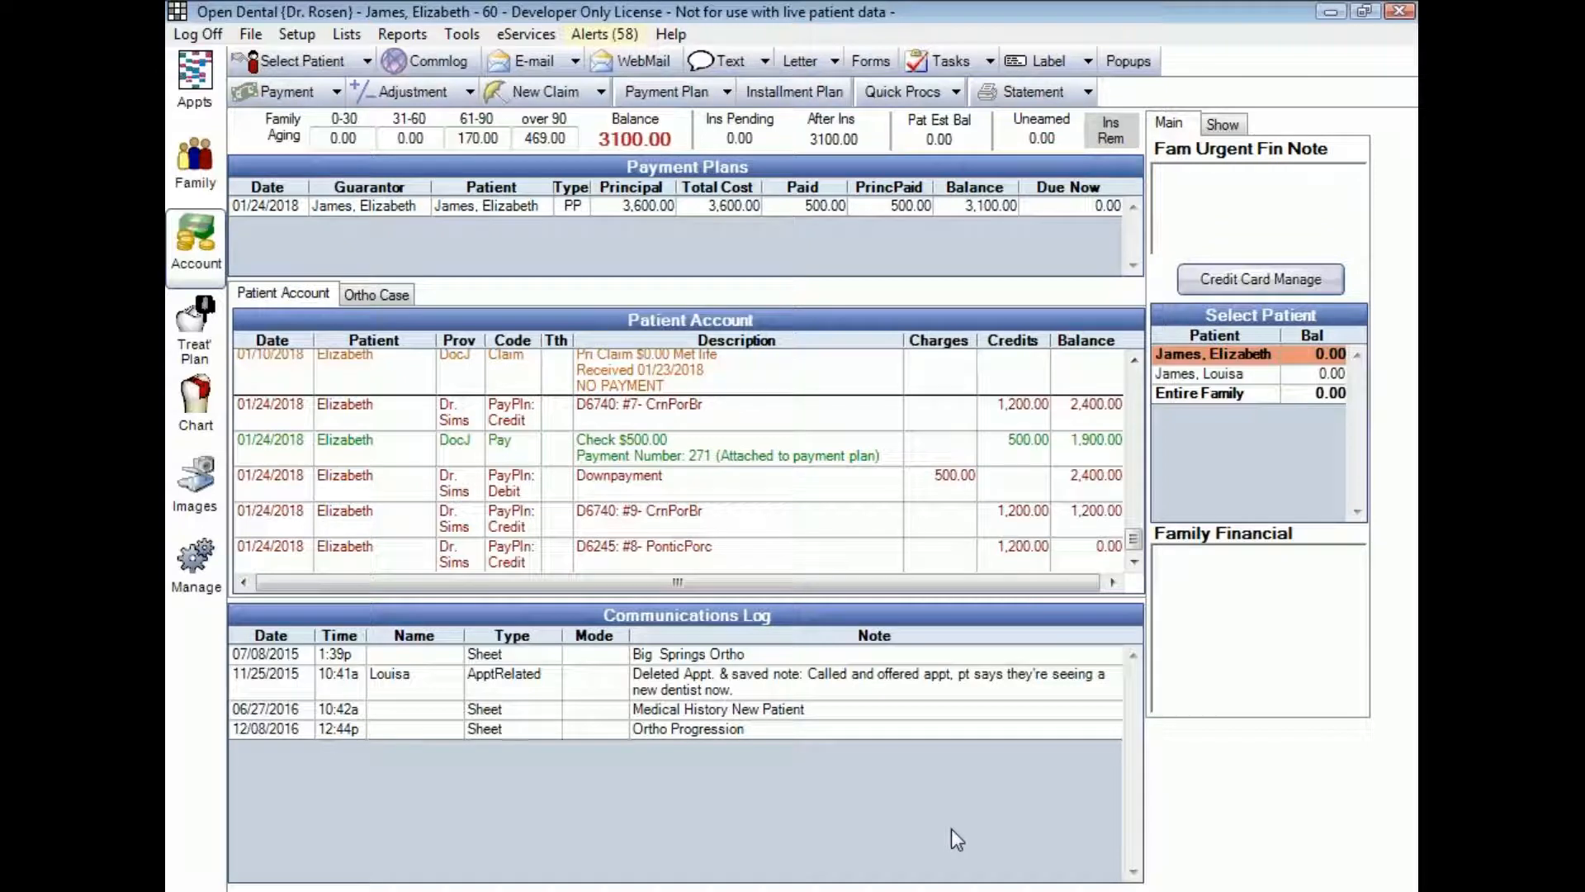
Run the monthly Payment Plans report for all providers with a start date of January 1, 2017
{"action": "left_click", "coordinate": [404, 37]}
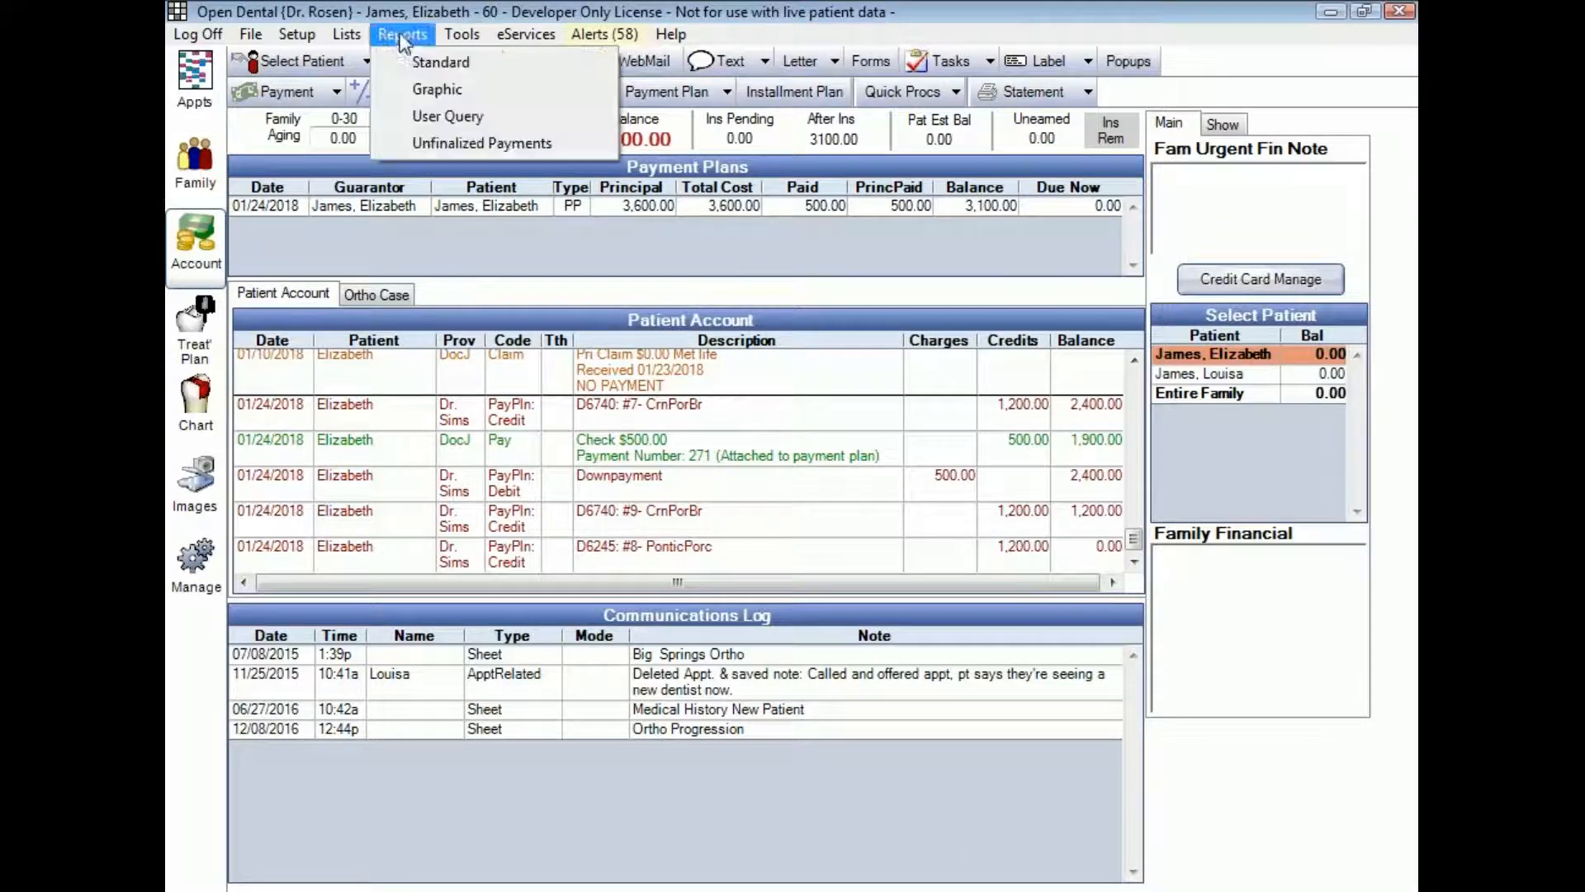
{"action": "left_click", "coordinate": [443, 65]}
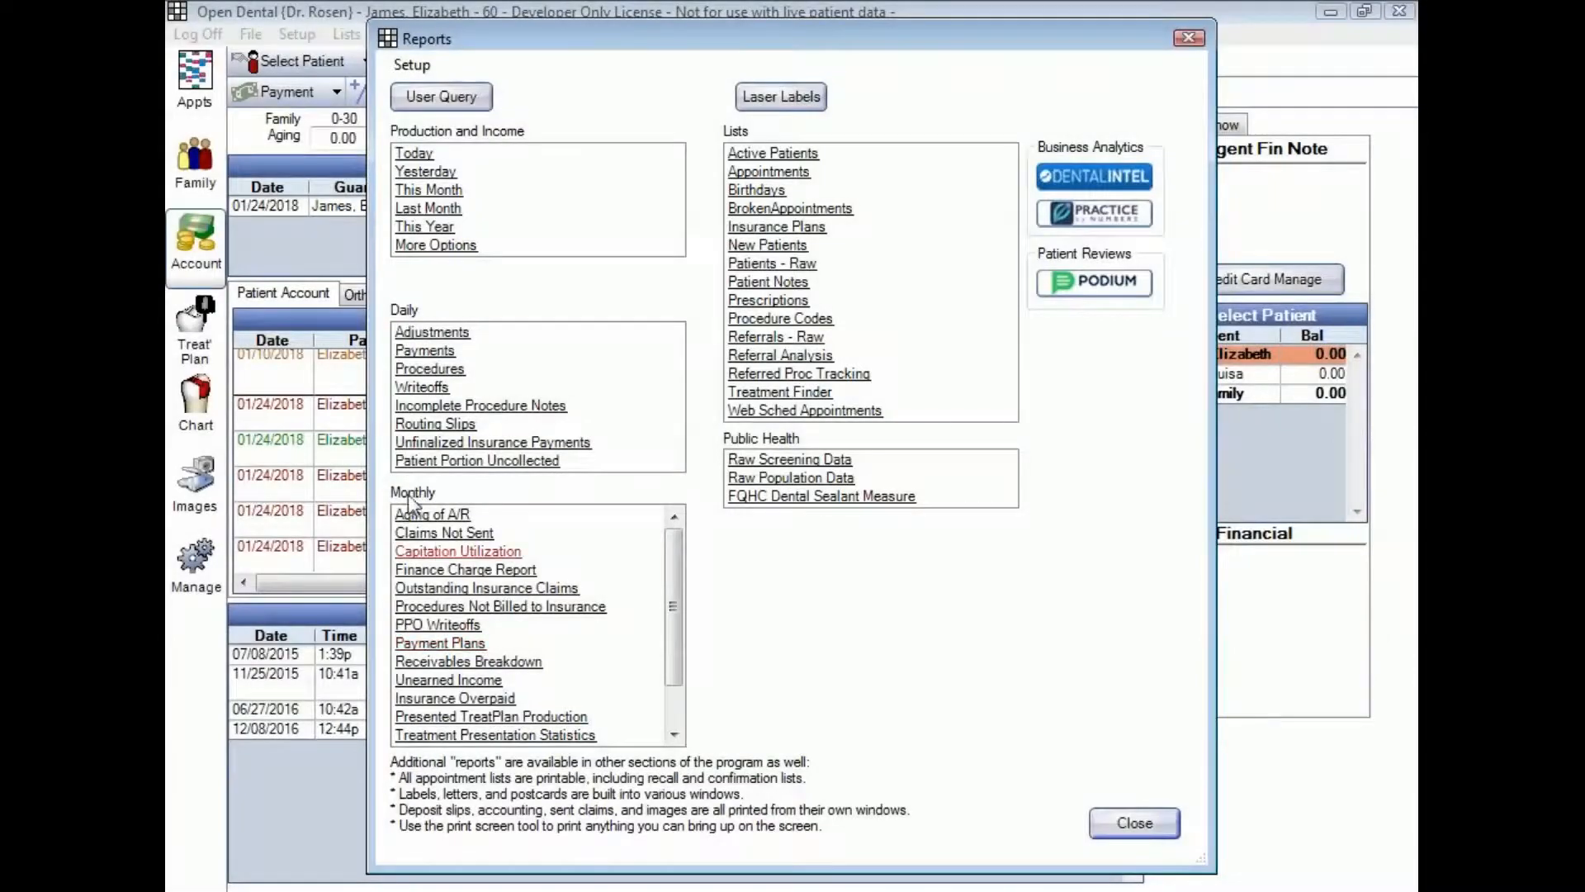
{"action": "left_click", "coordinate": [453, 642]}
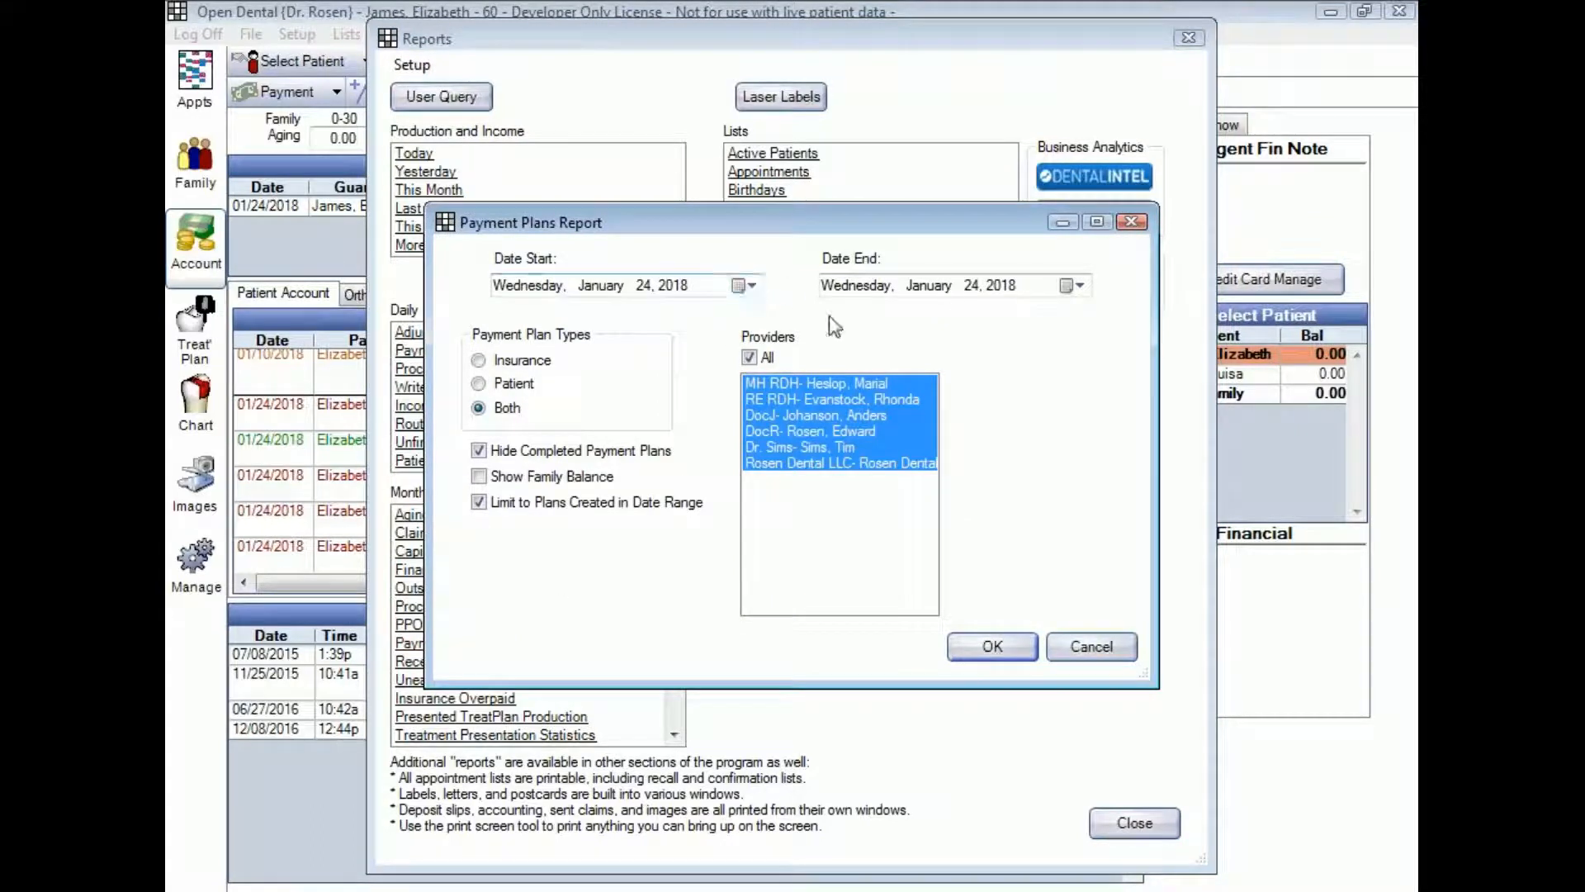
{"action": "left_click", "coordinate": [753, 288]}
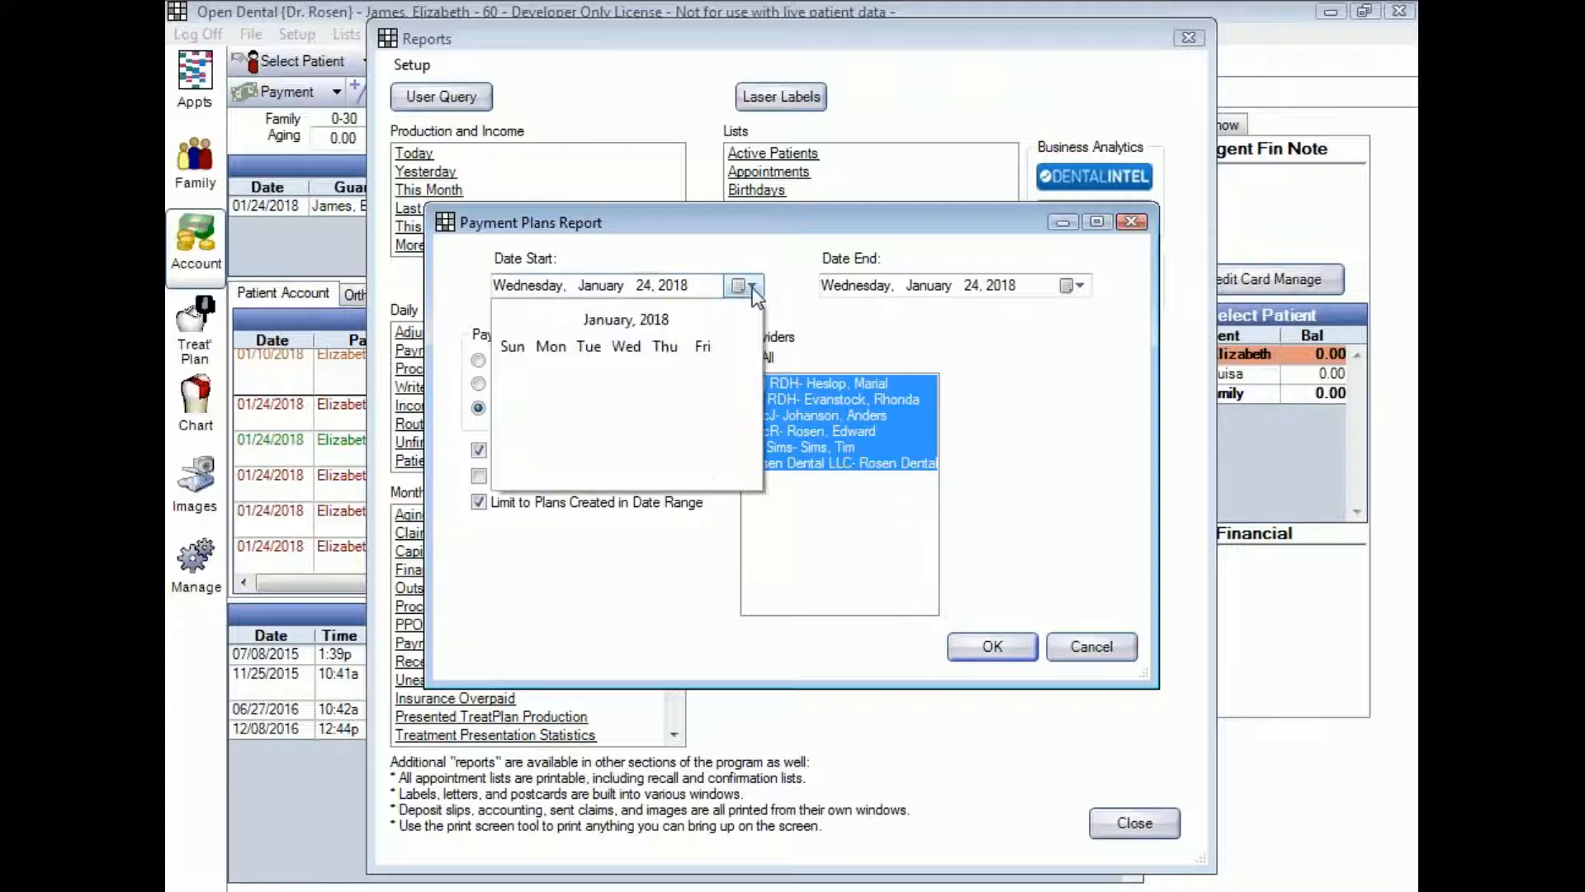
{"action": "left_click", "coordinate": [653, 325]}
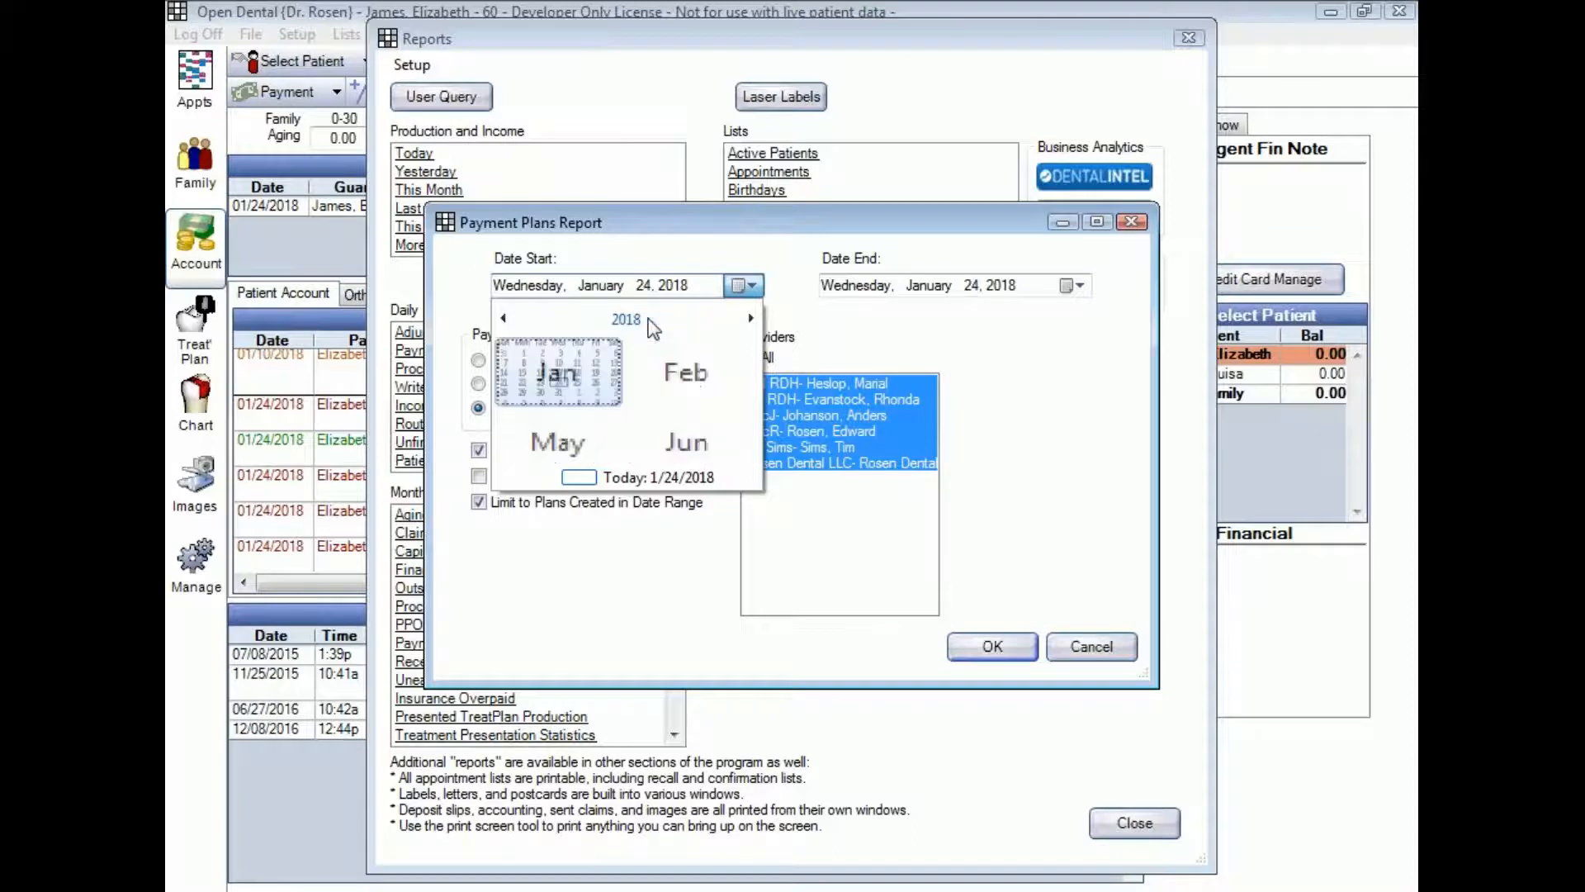
{"action": "left_click", "coordinate": [503, 319]}
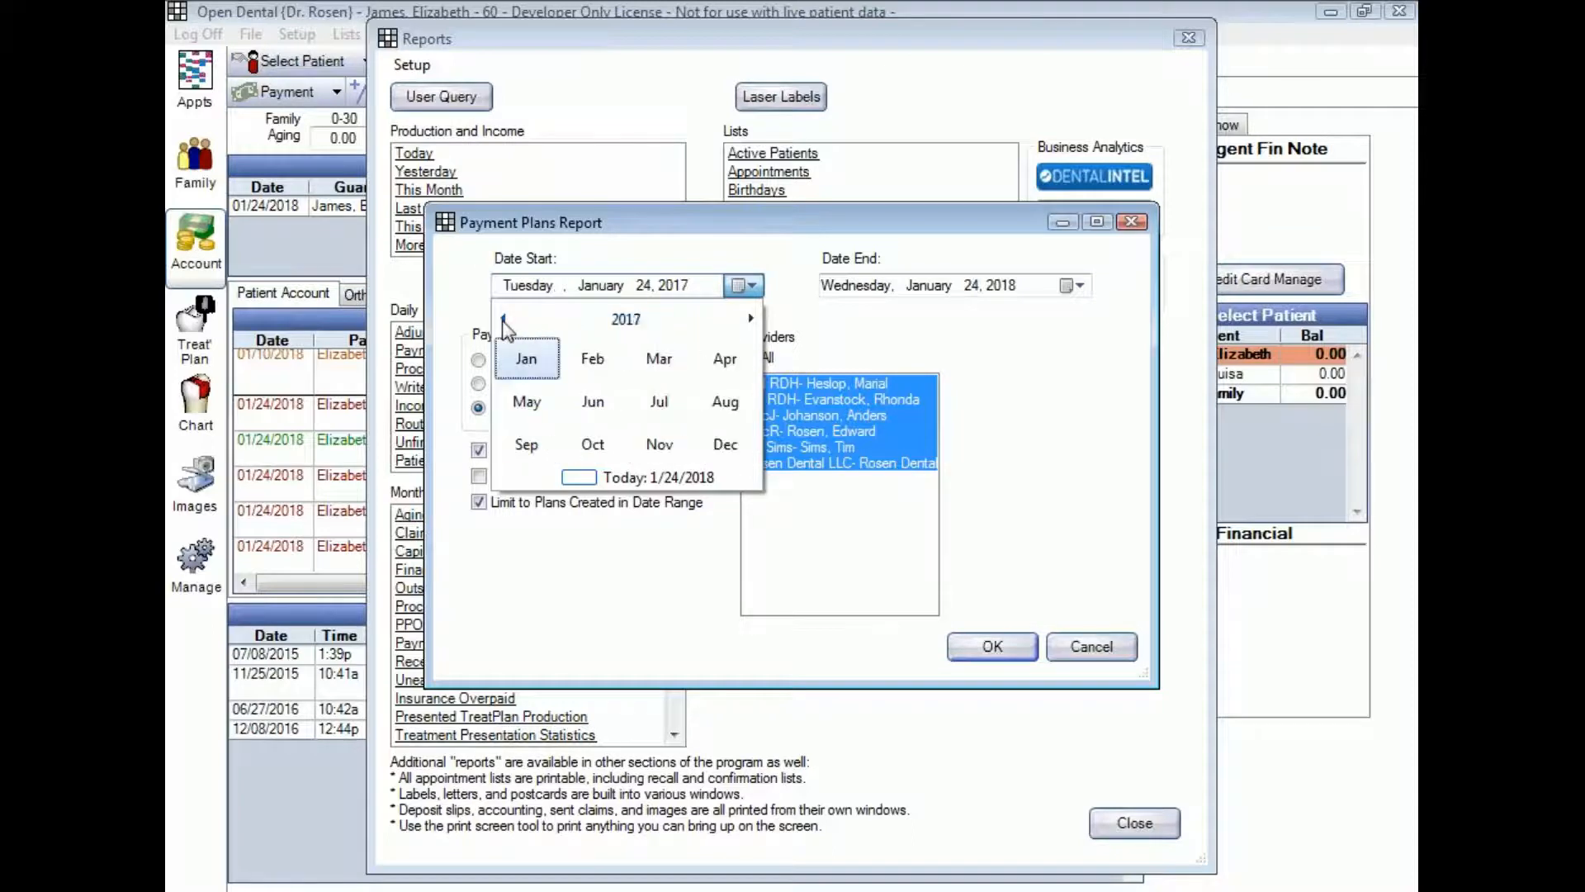
{"action": "left_click", "coordinate": [507, 351]}
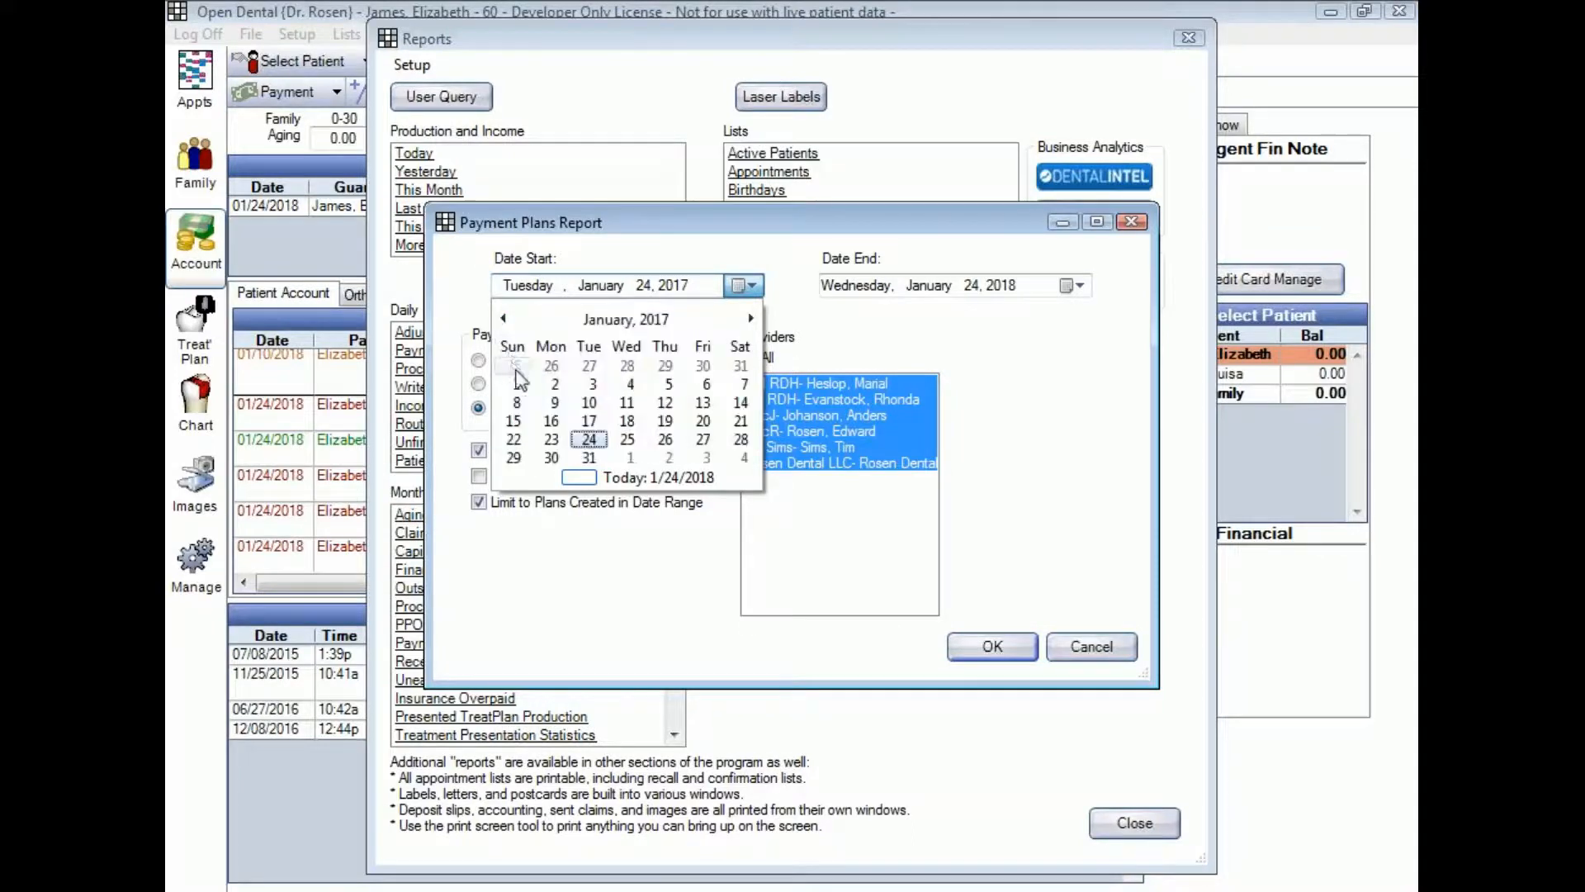
{"action": "left_click", "coordinate": [516, 384]}
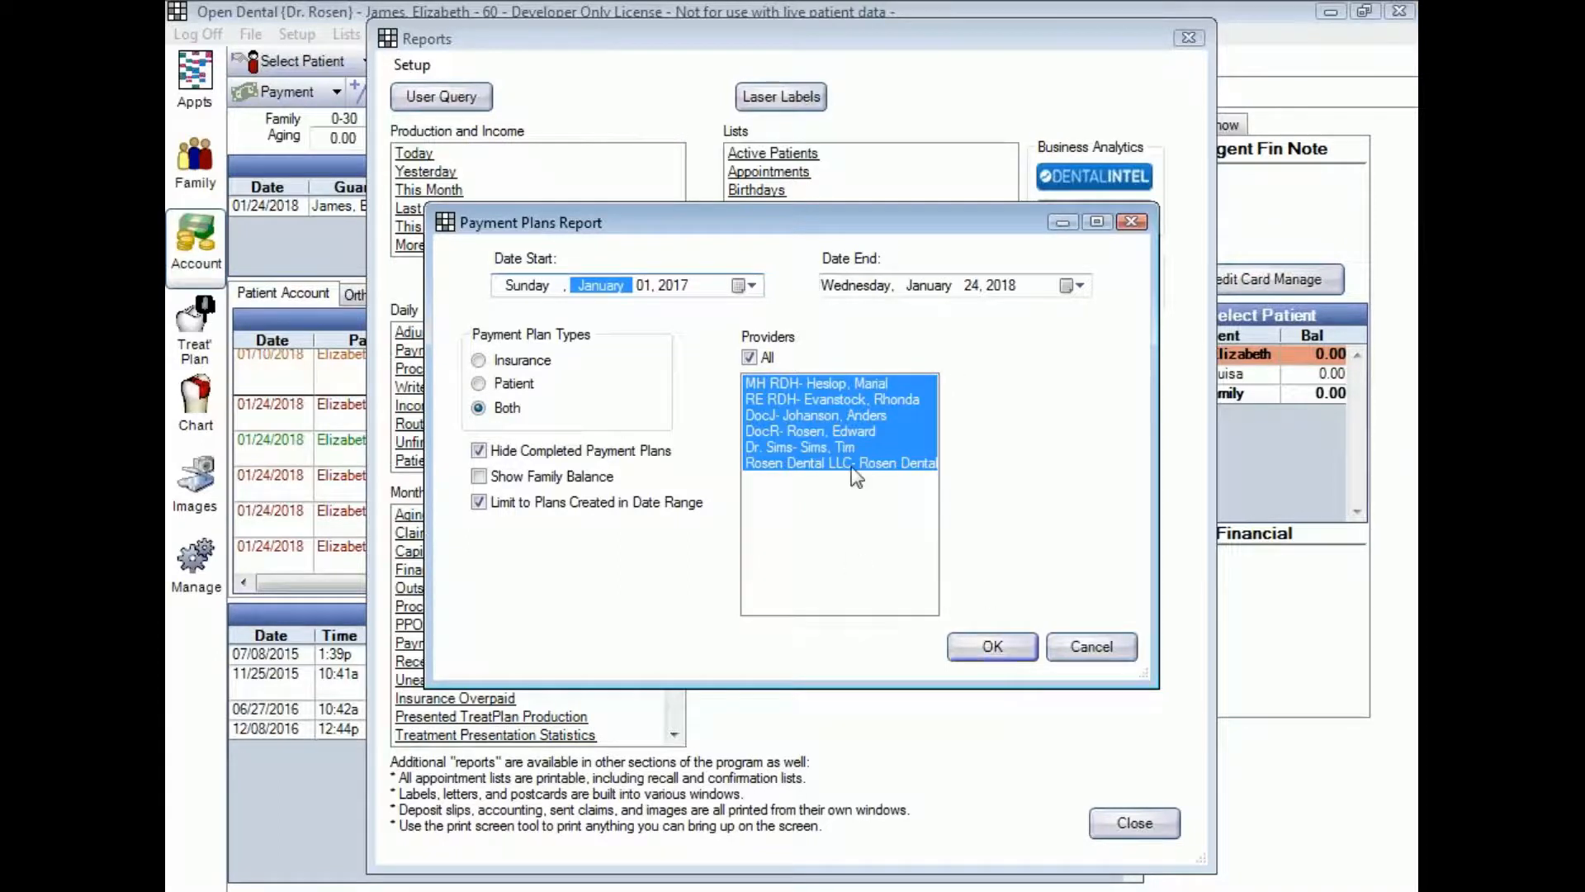
{"action": "left_click", "coordinate": [990, 655]}
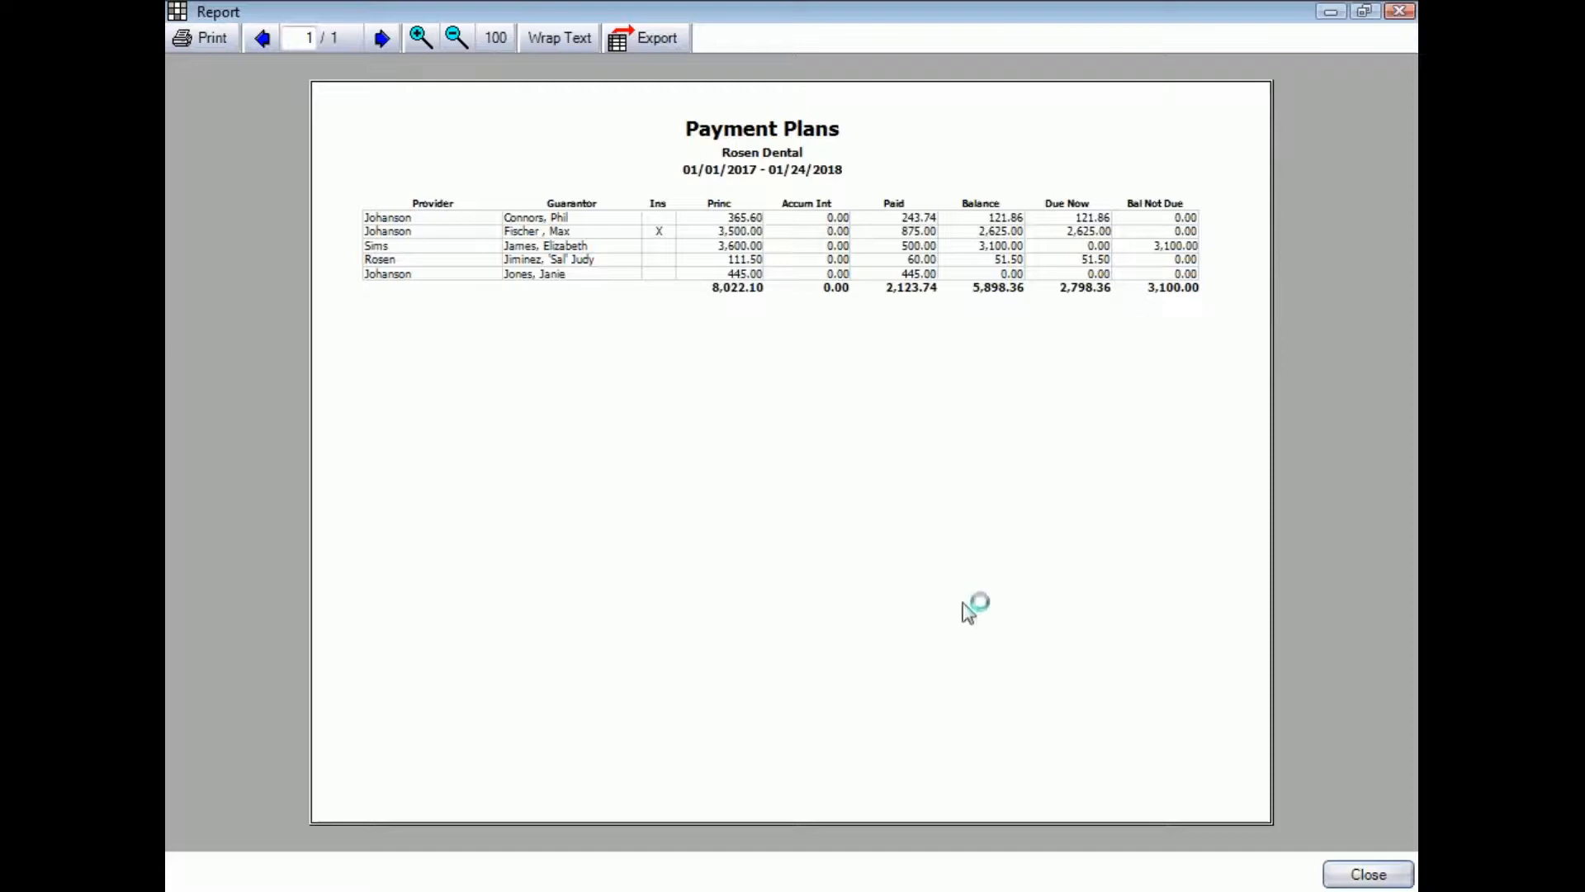
Examine every column of the Payment Plans report, from provider through balance not due, and close the reports
{"action": "left_click", "coordinate": [421, 38]}
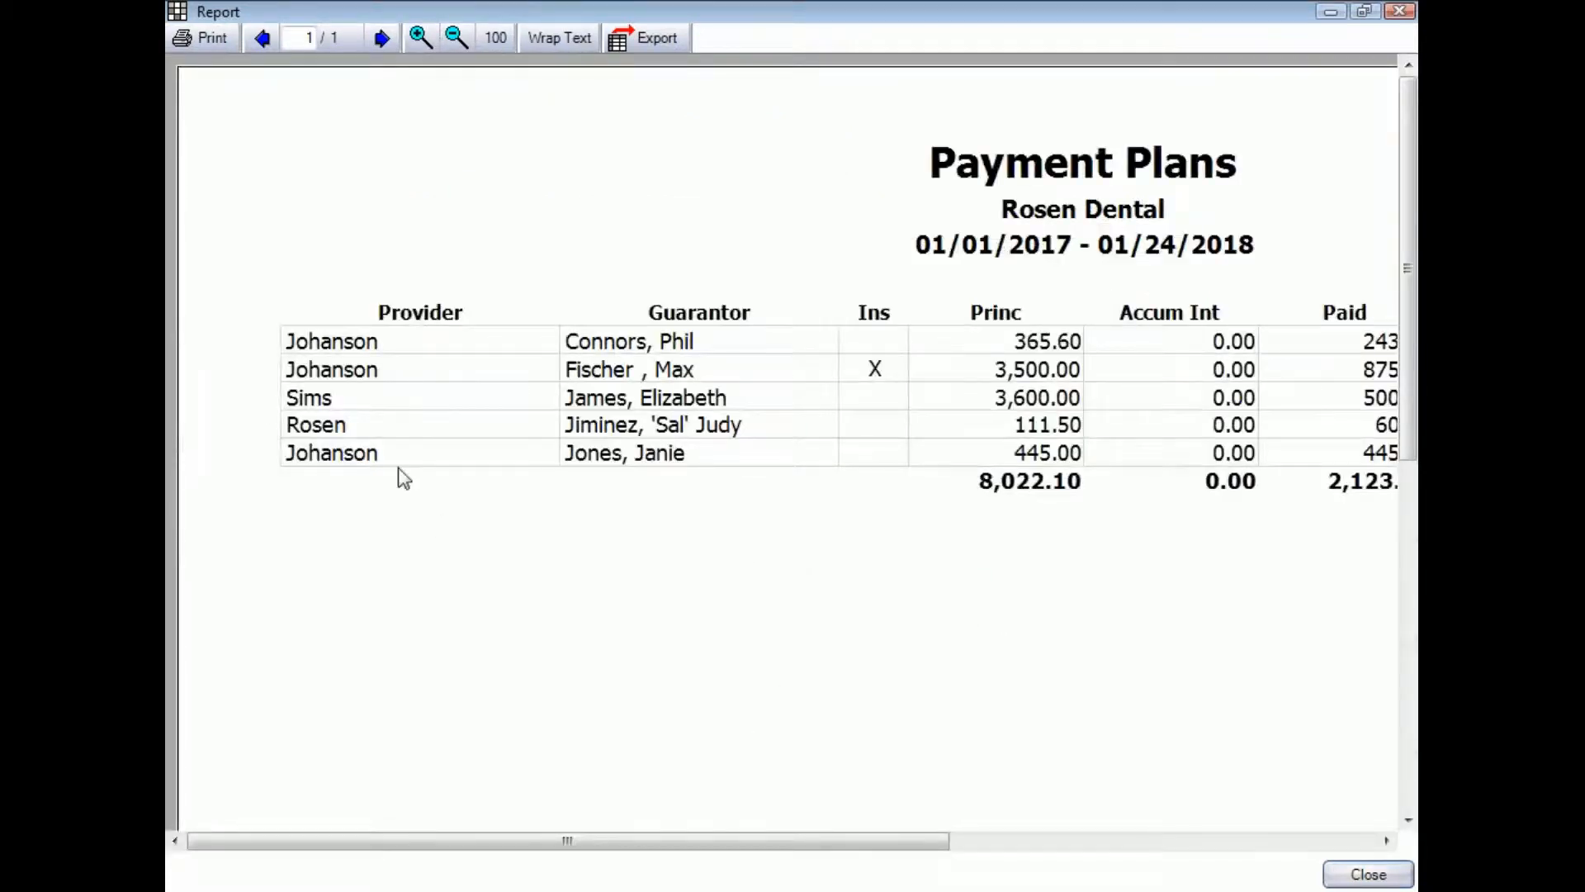
{"action": "left_click_drag", "start_coordinate": [600, 843], "coordinate": [640, 842]}
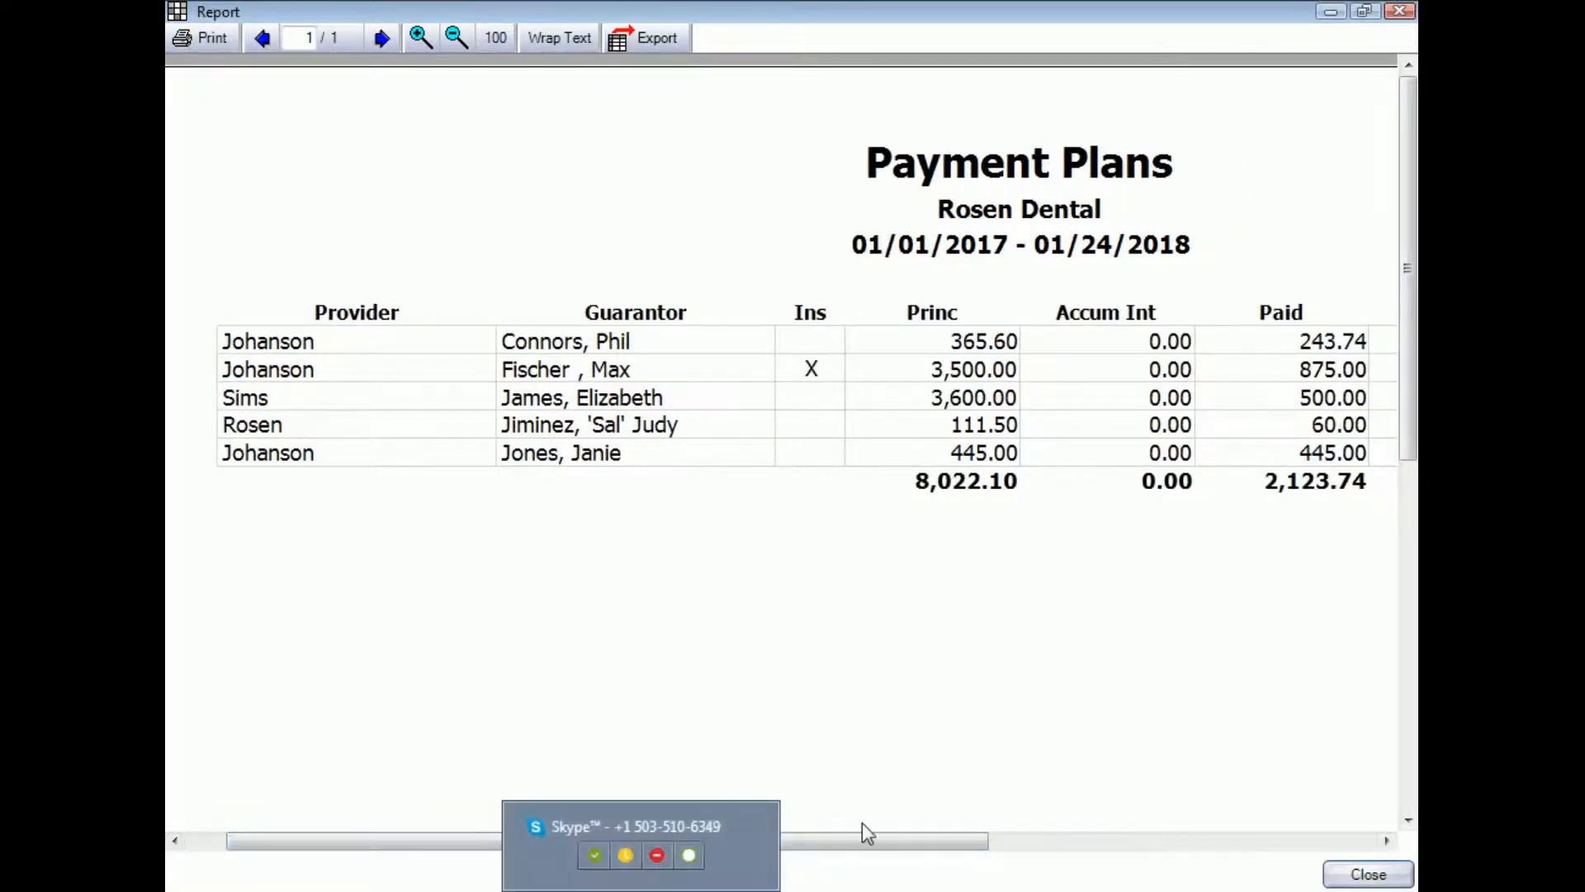
{"action": "left_click_drag", "start_coordinate": [859, 839], "coordinate": [952, 842]}
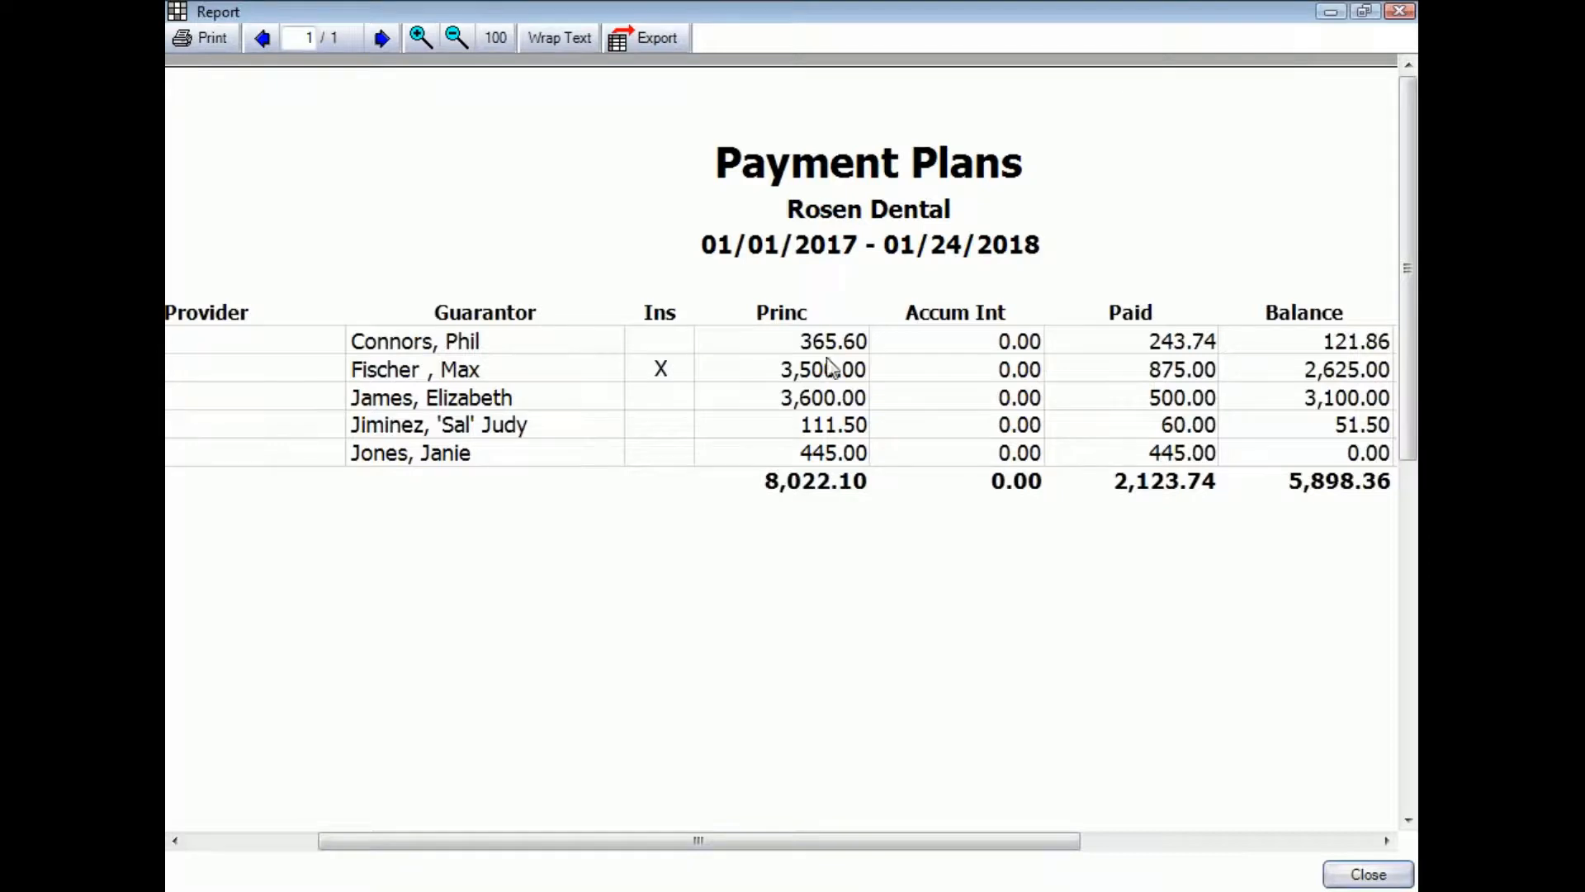
{"action": "left_click_drag", "start_coordinate": [890, 843], "coordinate": [1021, 834]}
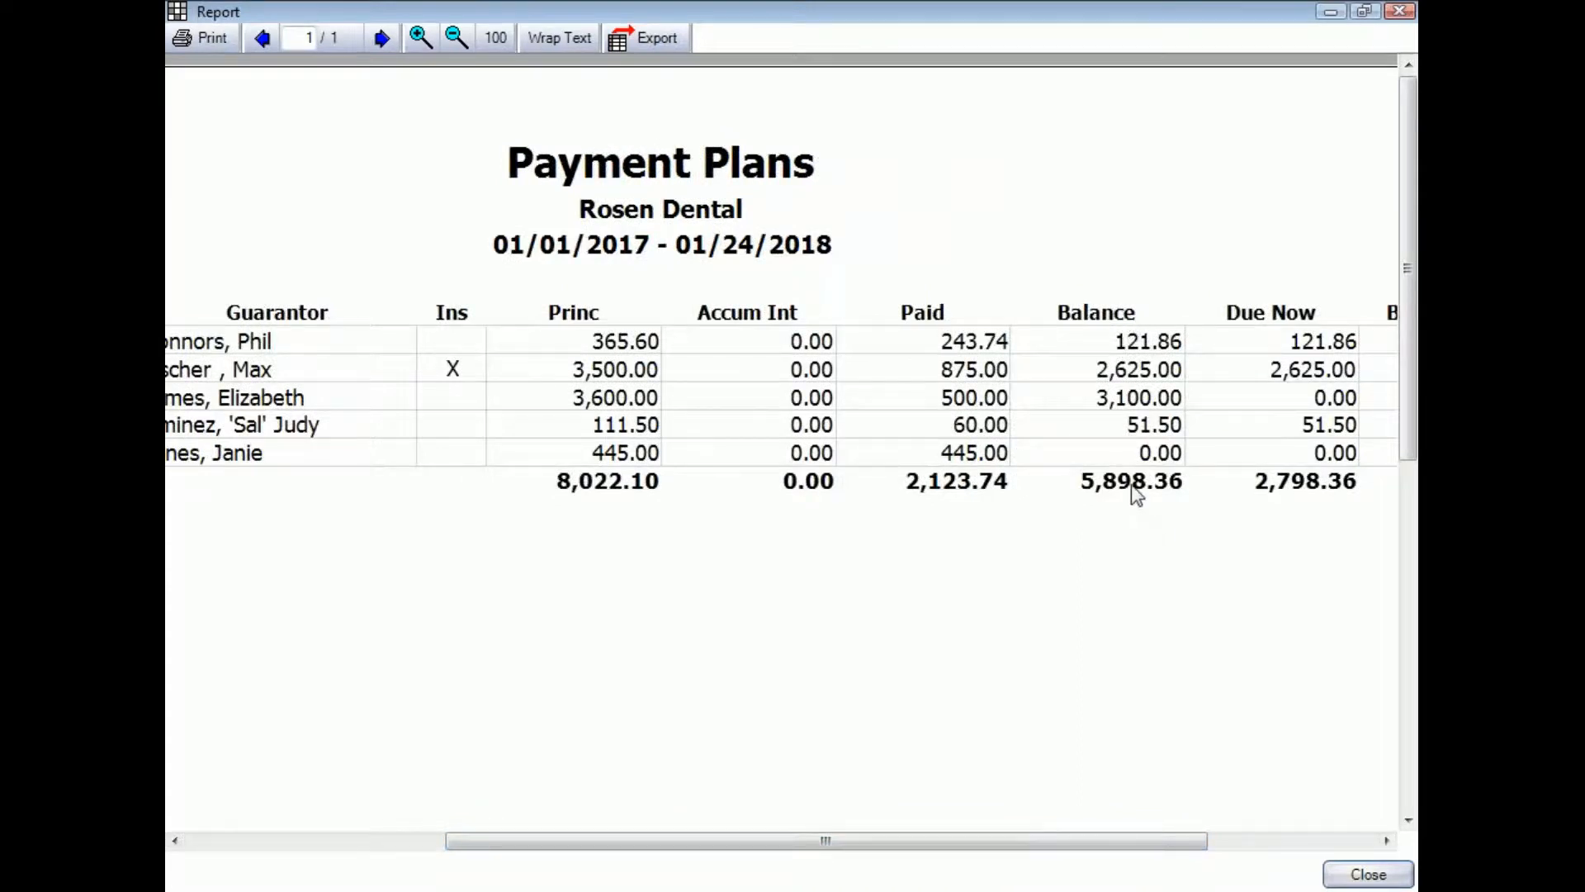
{"action": "left_click_drag", "start_coordinate": [1118, 844], "coordinate": [1221, 848]}
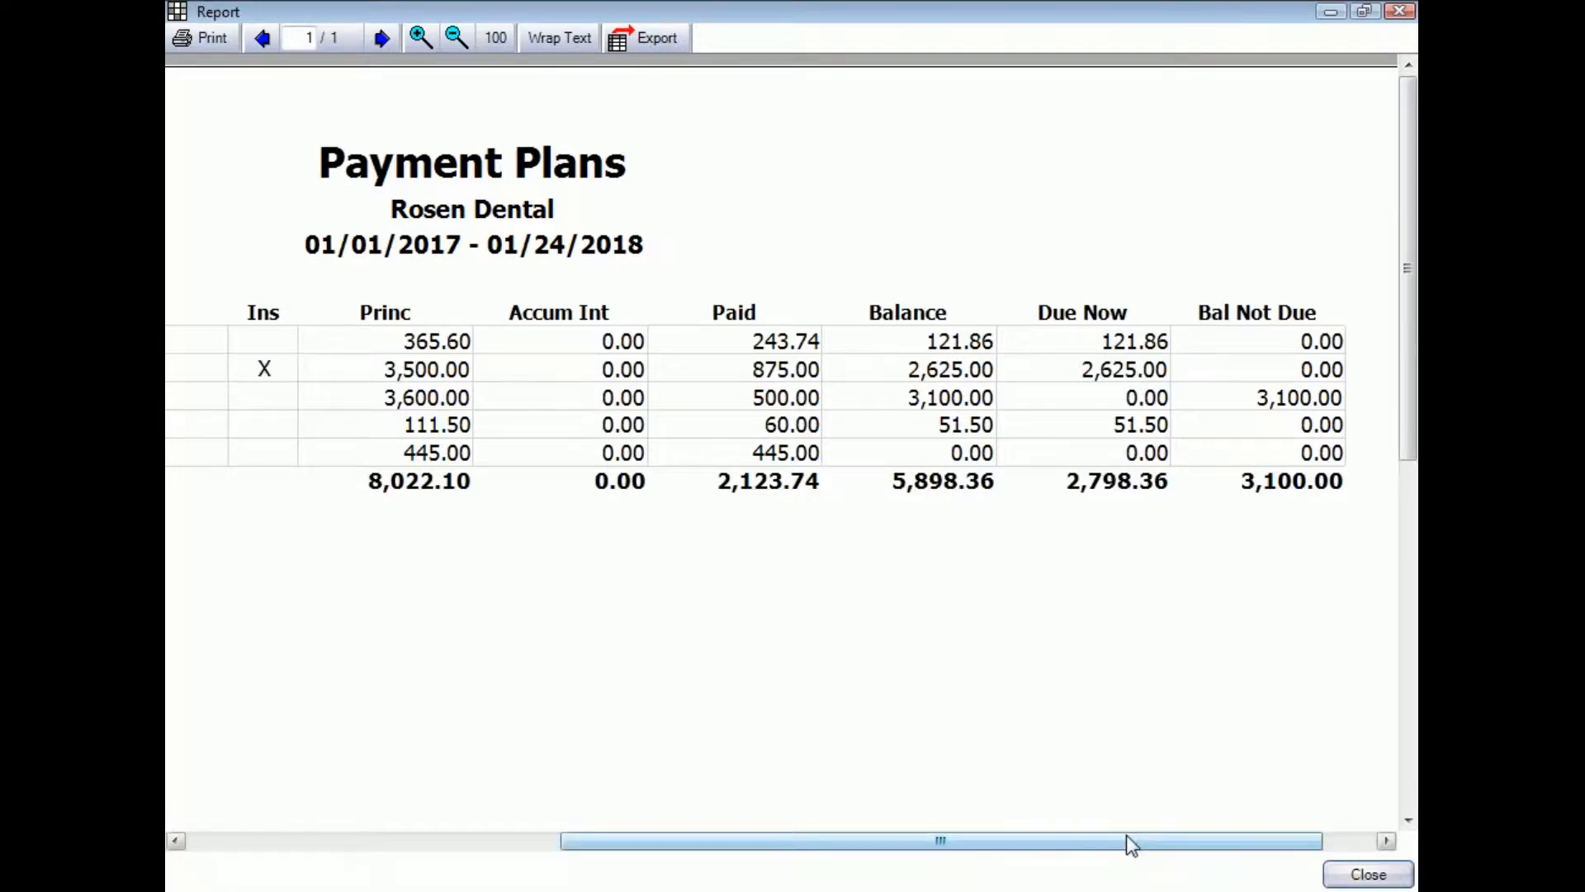
{"action": "left_click_drag", "start_coordinate": [1126, 834], "coordinate": [914, 836]}
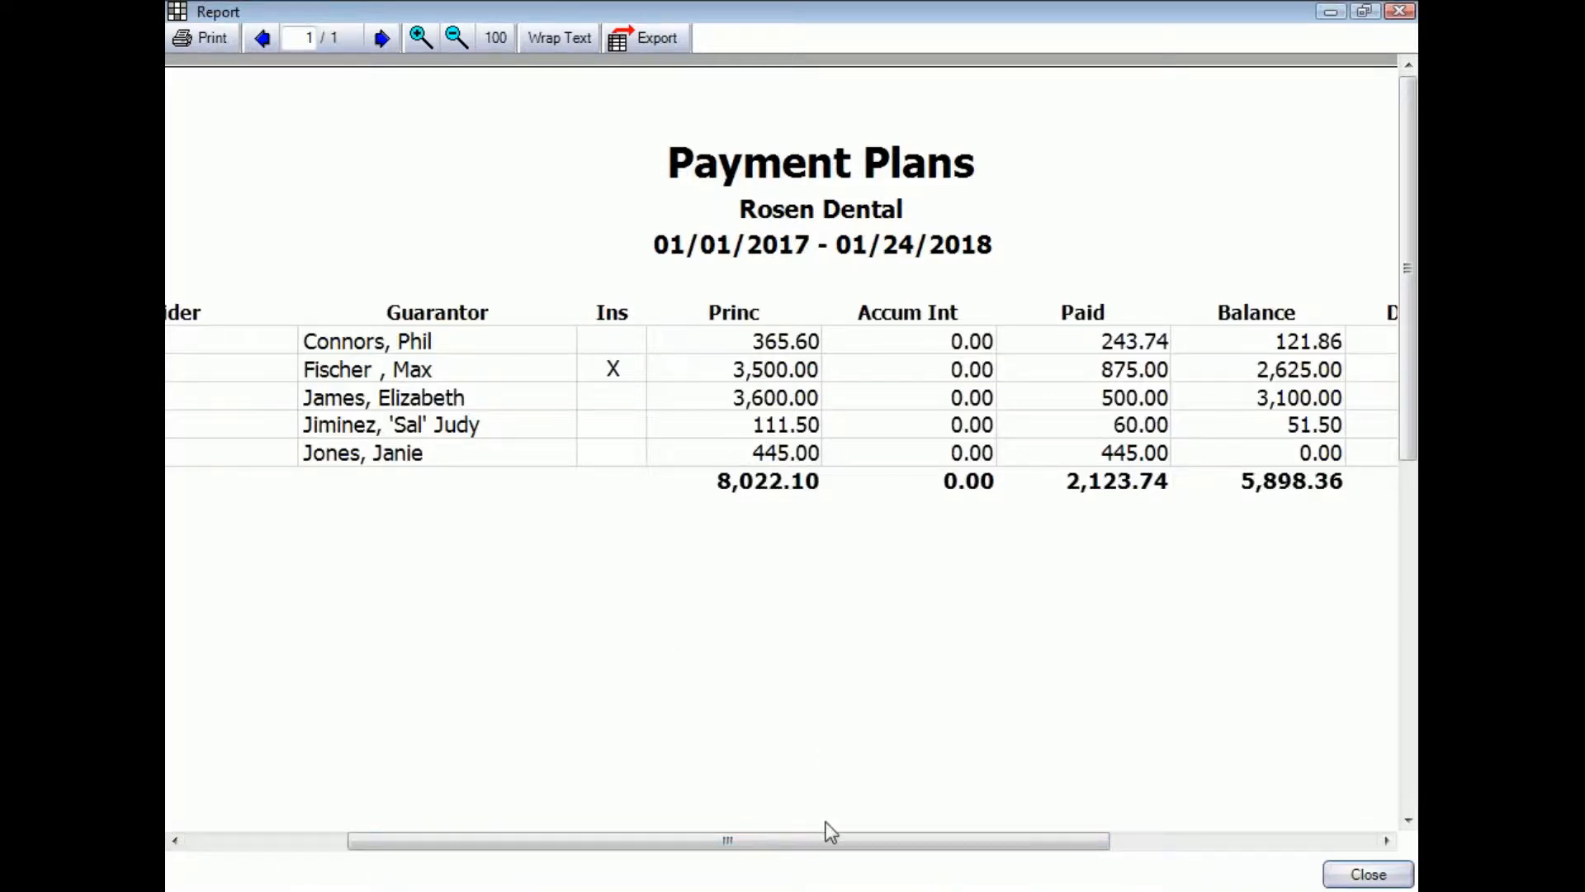
{"action": "left_click_drag", "start_coordinate": [822, 842], "coordinate": [938, 845]}
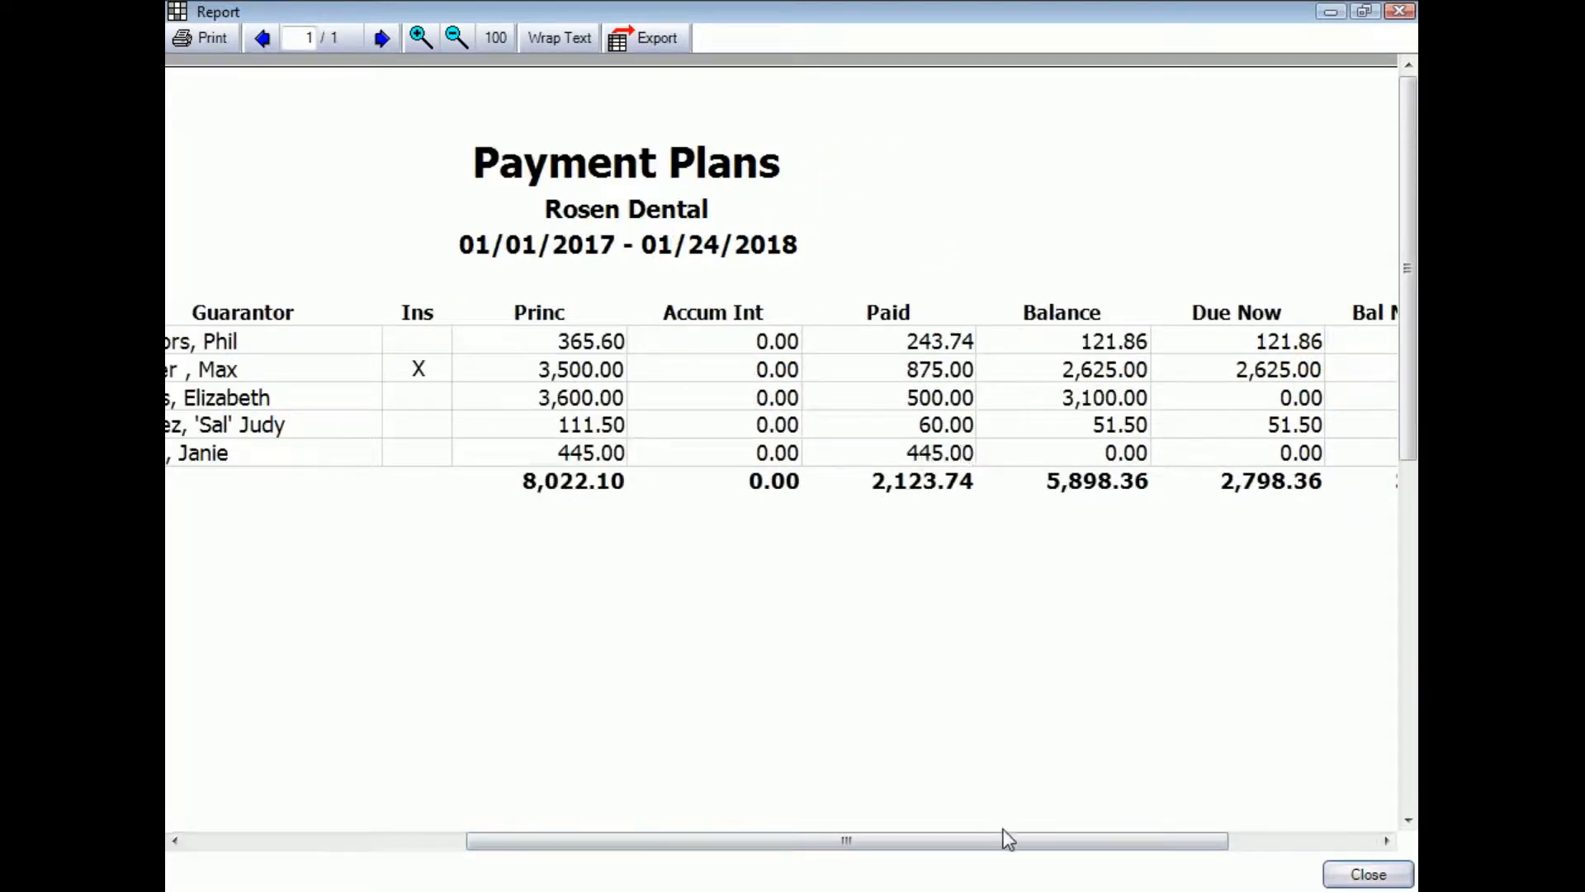
{"action": "left_click_drag", "start_coordinate": [1016, 846], "coordinate": [1129, 849]}
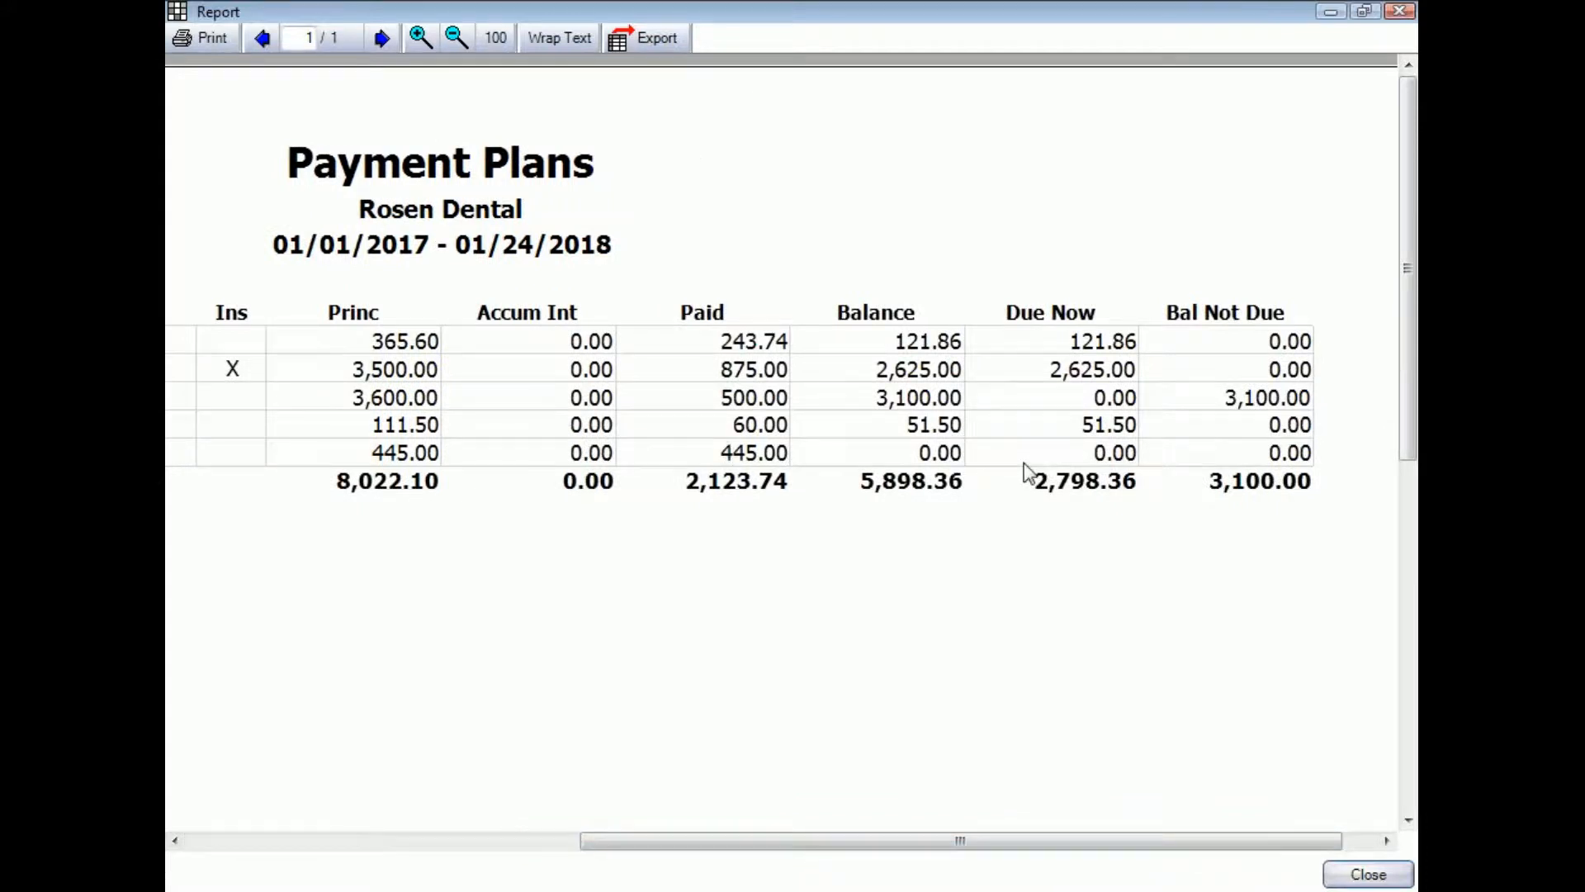
{"action": "left_click", "coordinate": [1372, 875]}
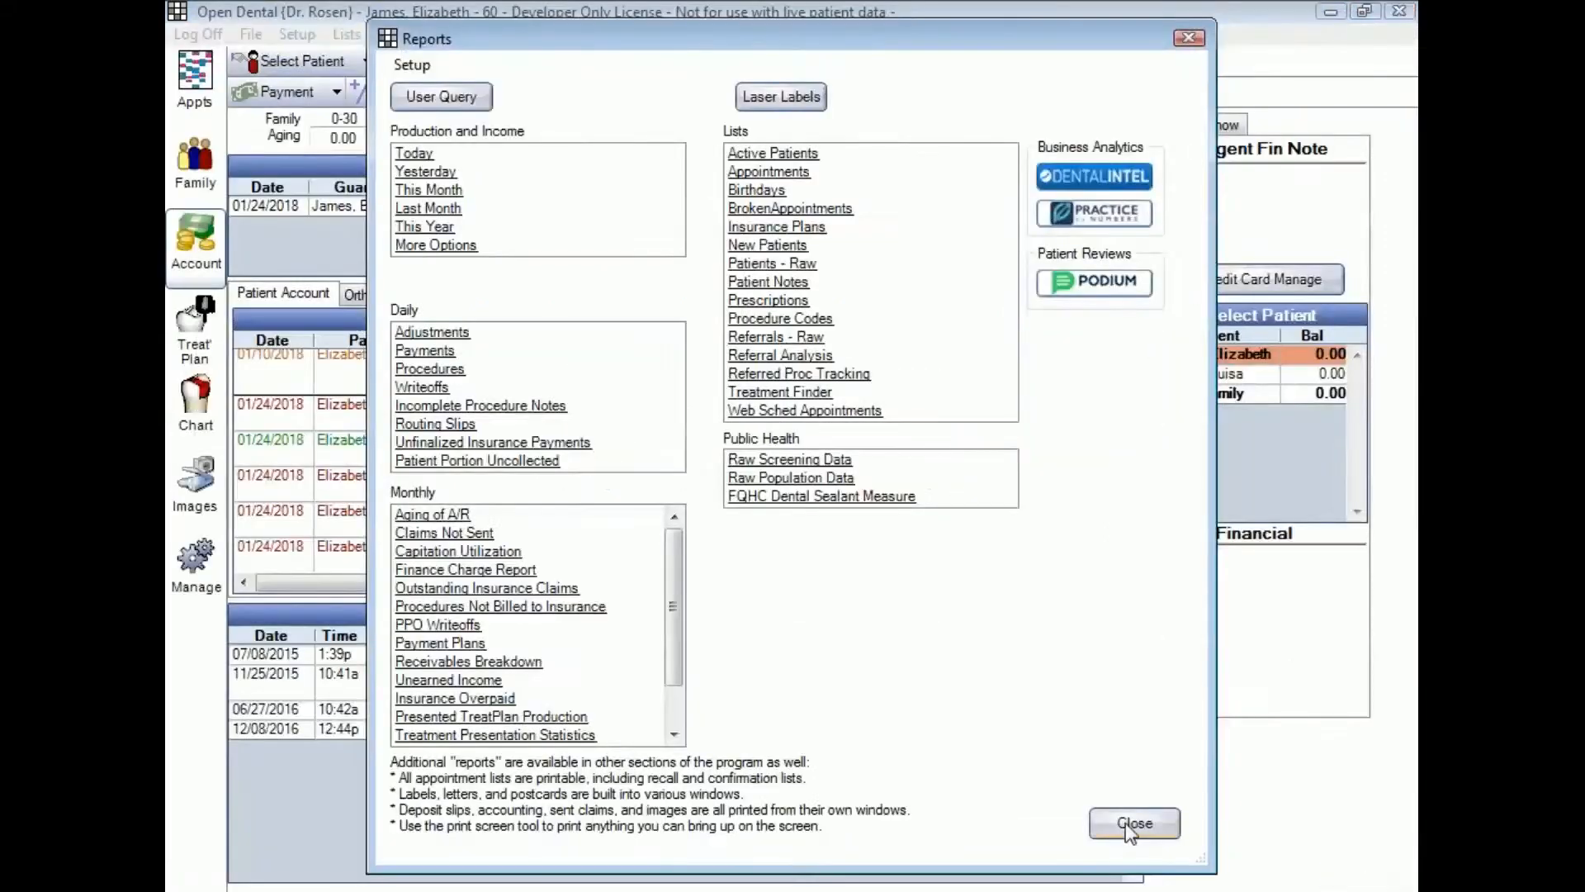
{"action": "left_click", "coordinate": [1128, 823]}
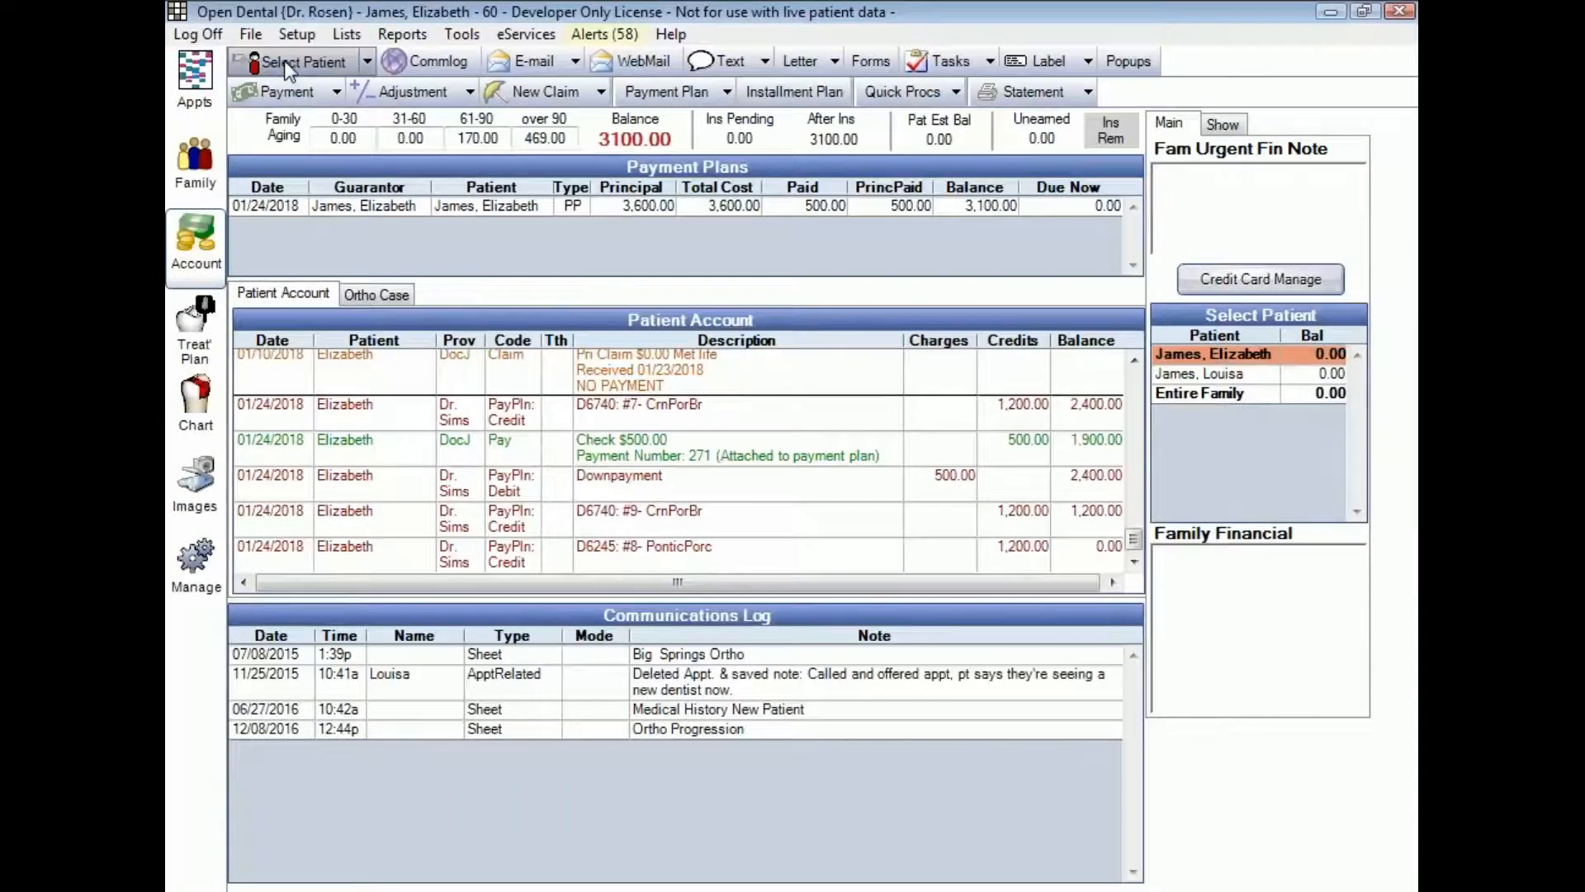
Search for the guarantor of the report's 445.00 plan by last name, open that account, and select its payment plan
{"action": "left_click", "coordinate": [284, 61]}
{"action": "type", "text": "jones"}
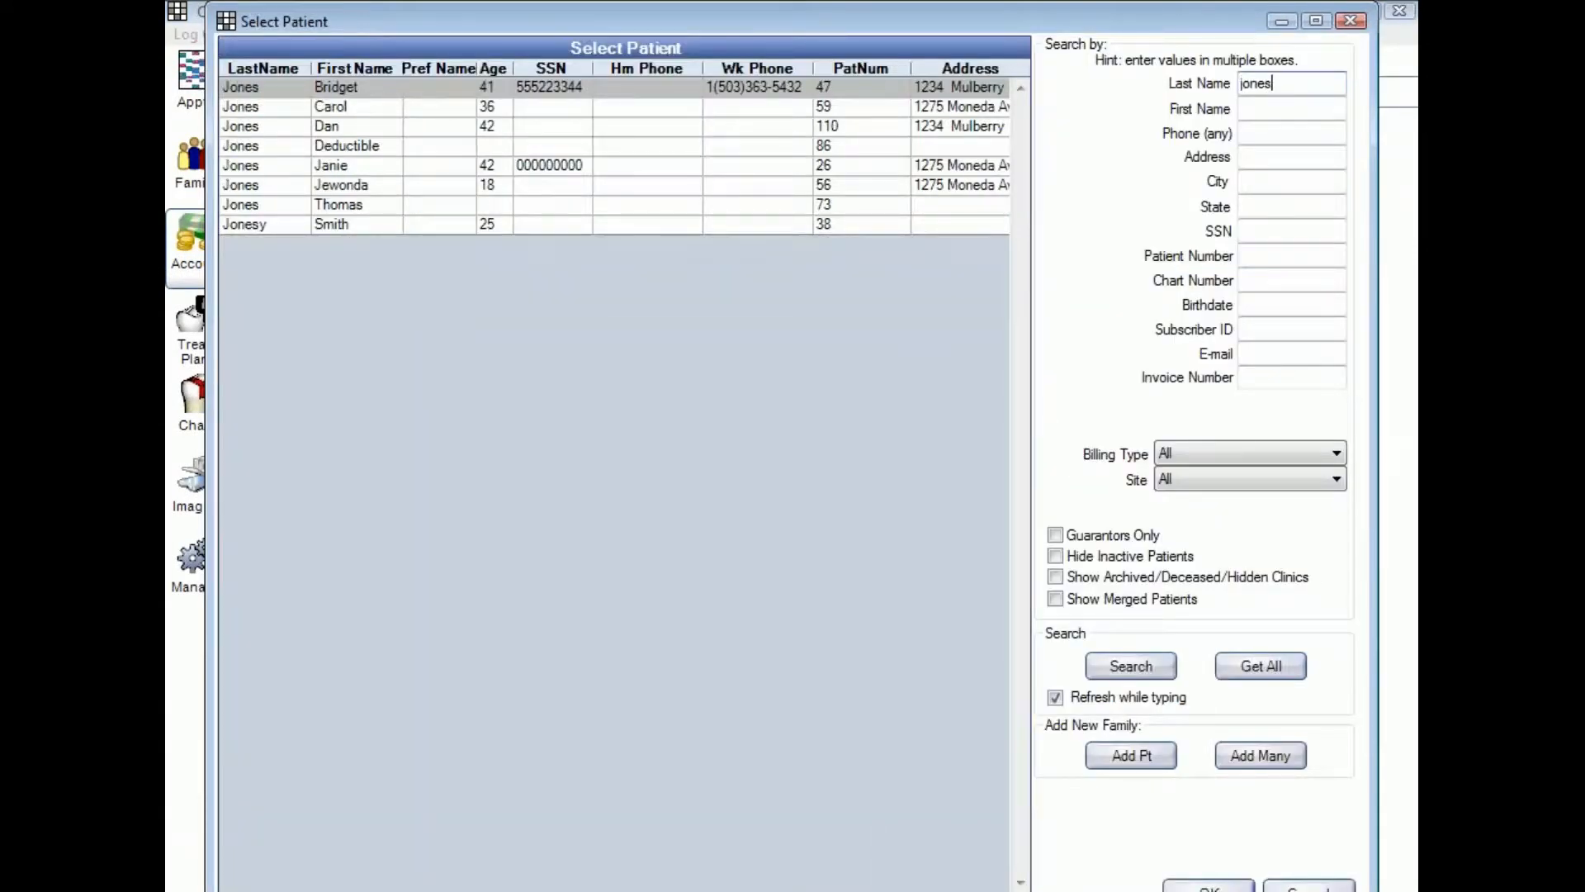
{"action": "double_click", "coordinate": [349, 165]}
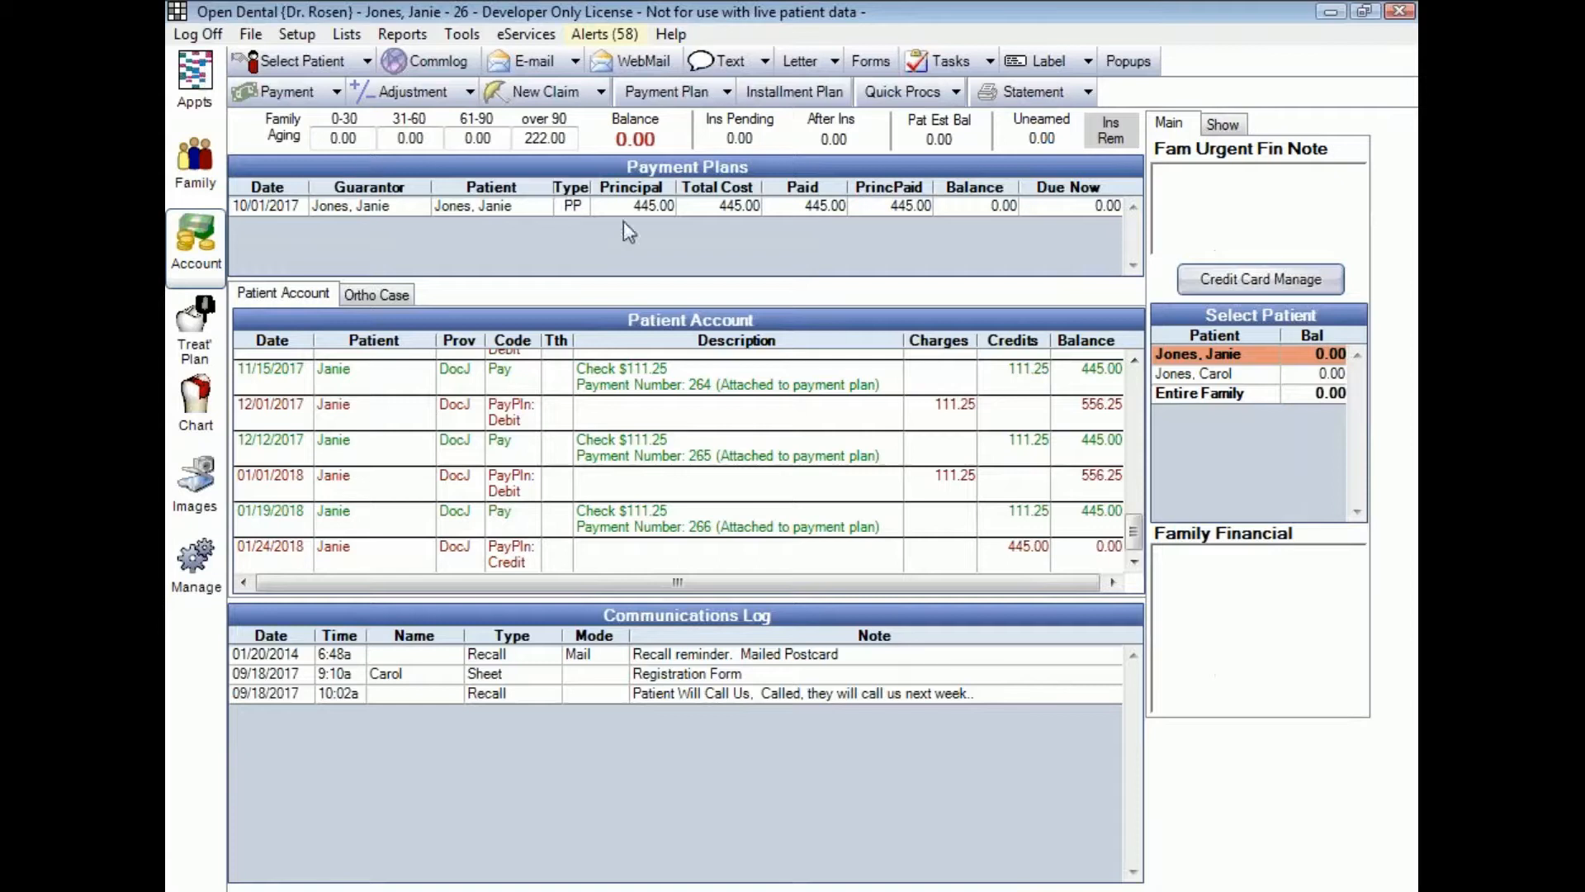
{"action": "left_click", "coordinate": [692, 210]}
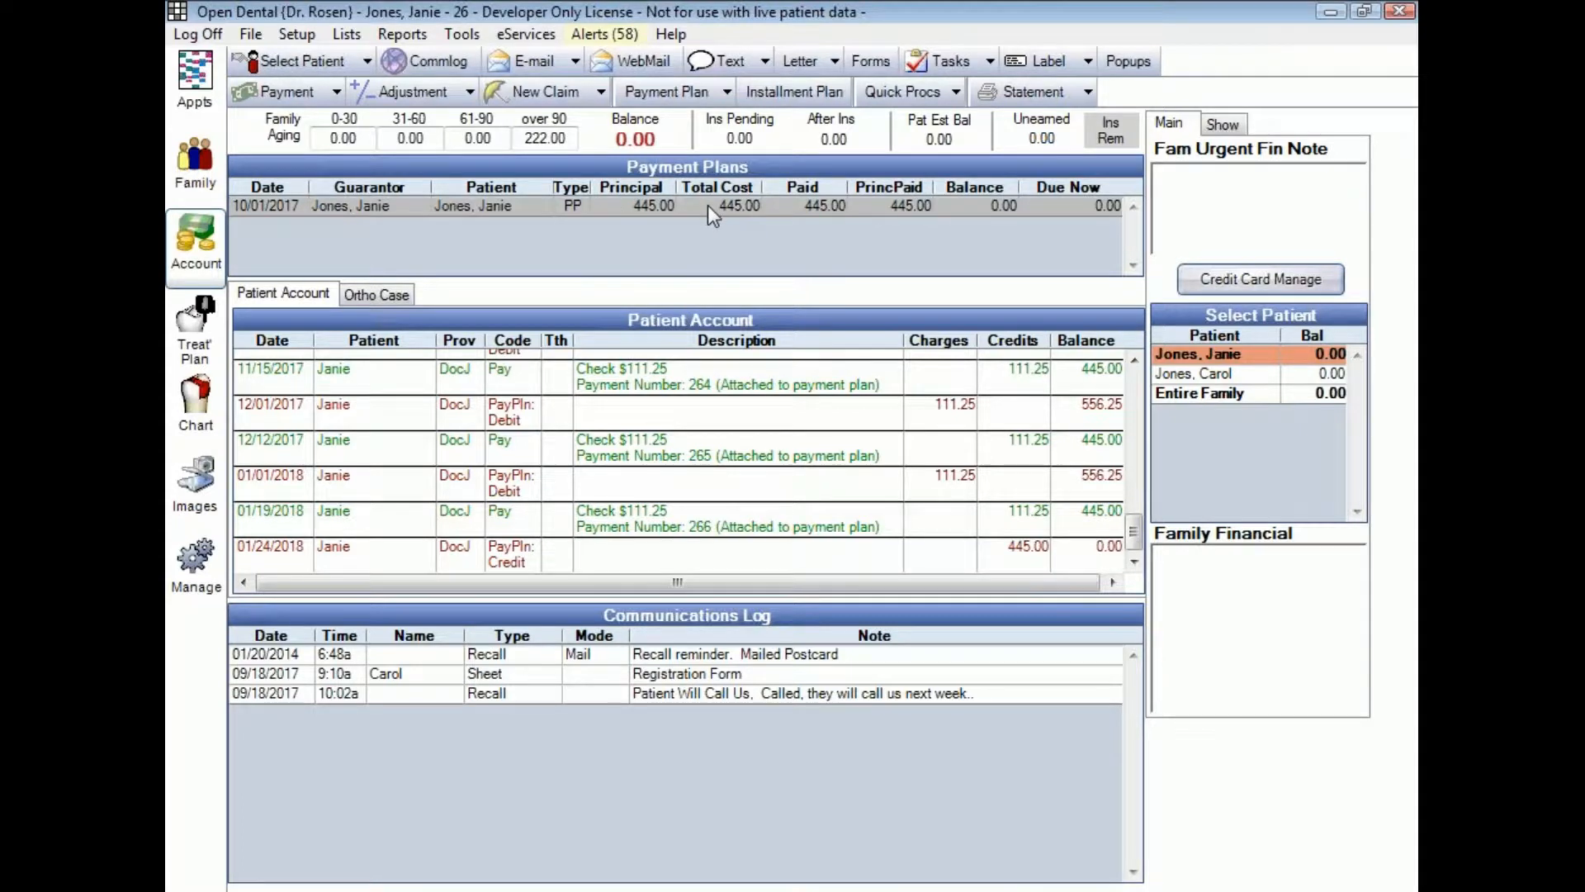
Open the 445.00 payment plan, review its printable Payment Plan Terms sheet down to the guarantor signature, and close the sheet
{"action": "double_click", "coordinate": [707, 205]}
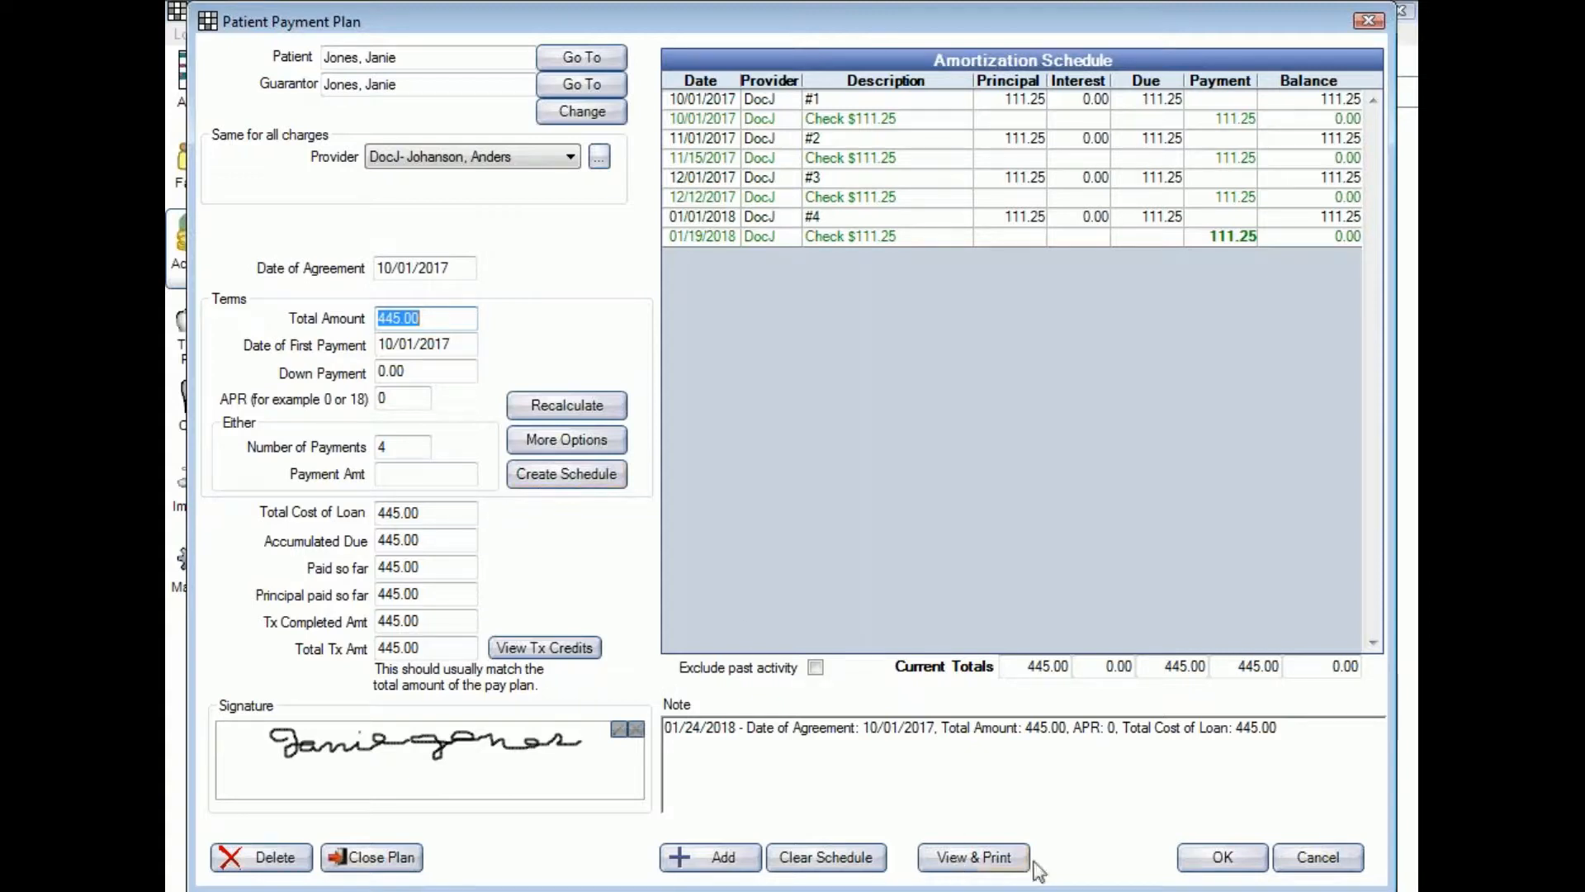
{"action": "left_click", "coordinate": [973, 861]}
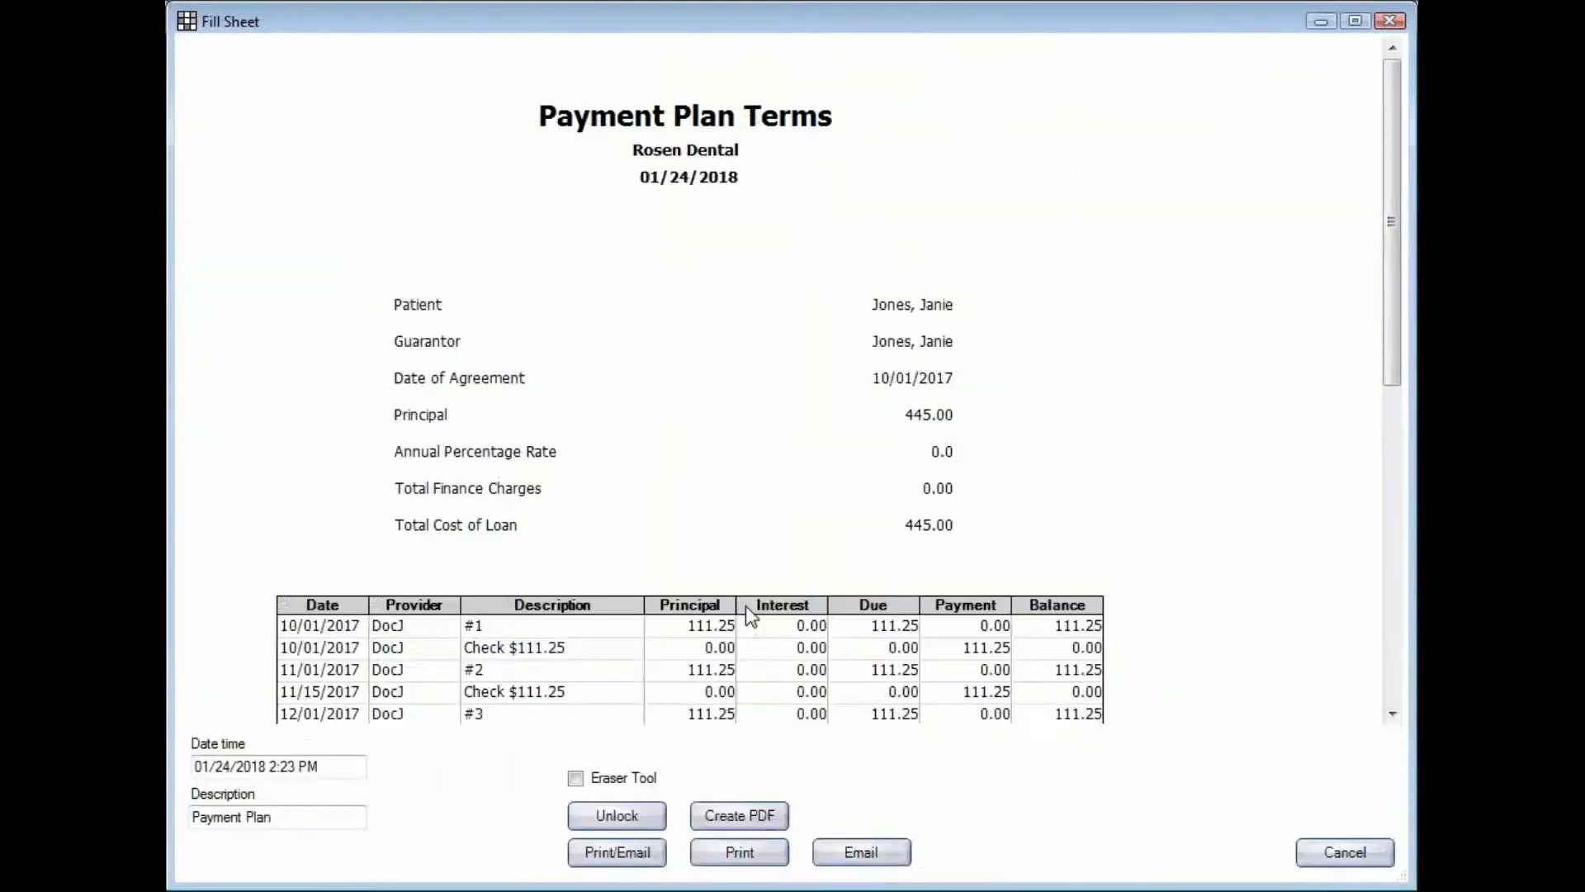
{"action": "scroll", "coordinate": [687, 719], "scroll_direction": "down", "scroll_amount": 8}
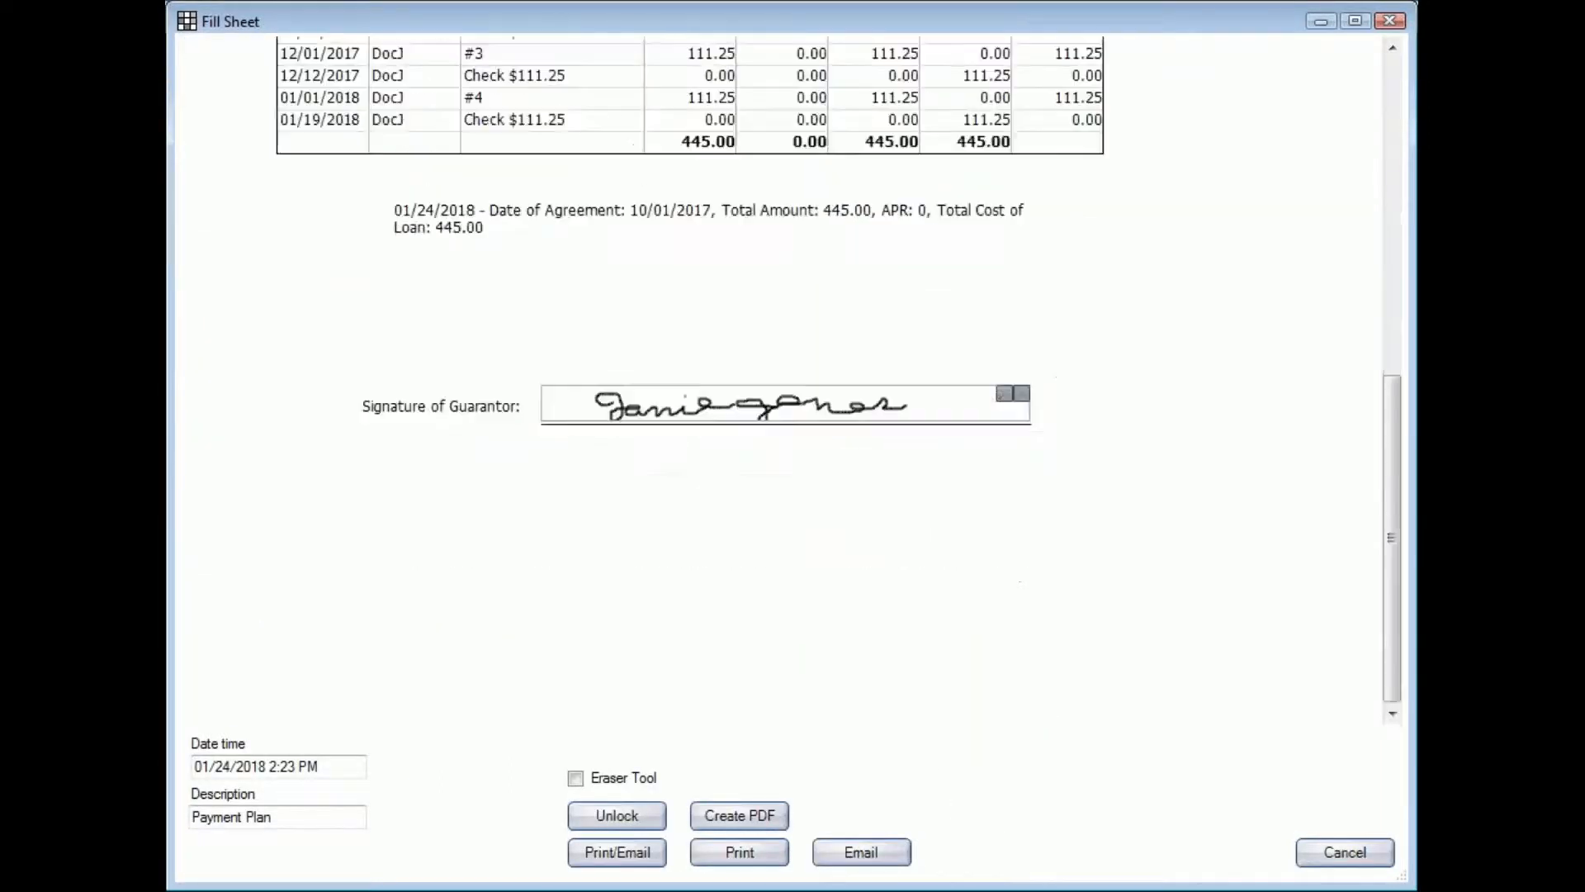
{"action": "scroll", "coordinate": [690, 330], "scroll_direction": "up", "scroll_amount": 4}
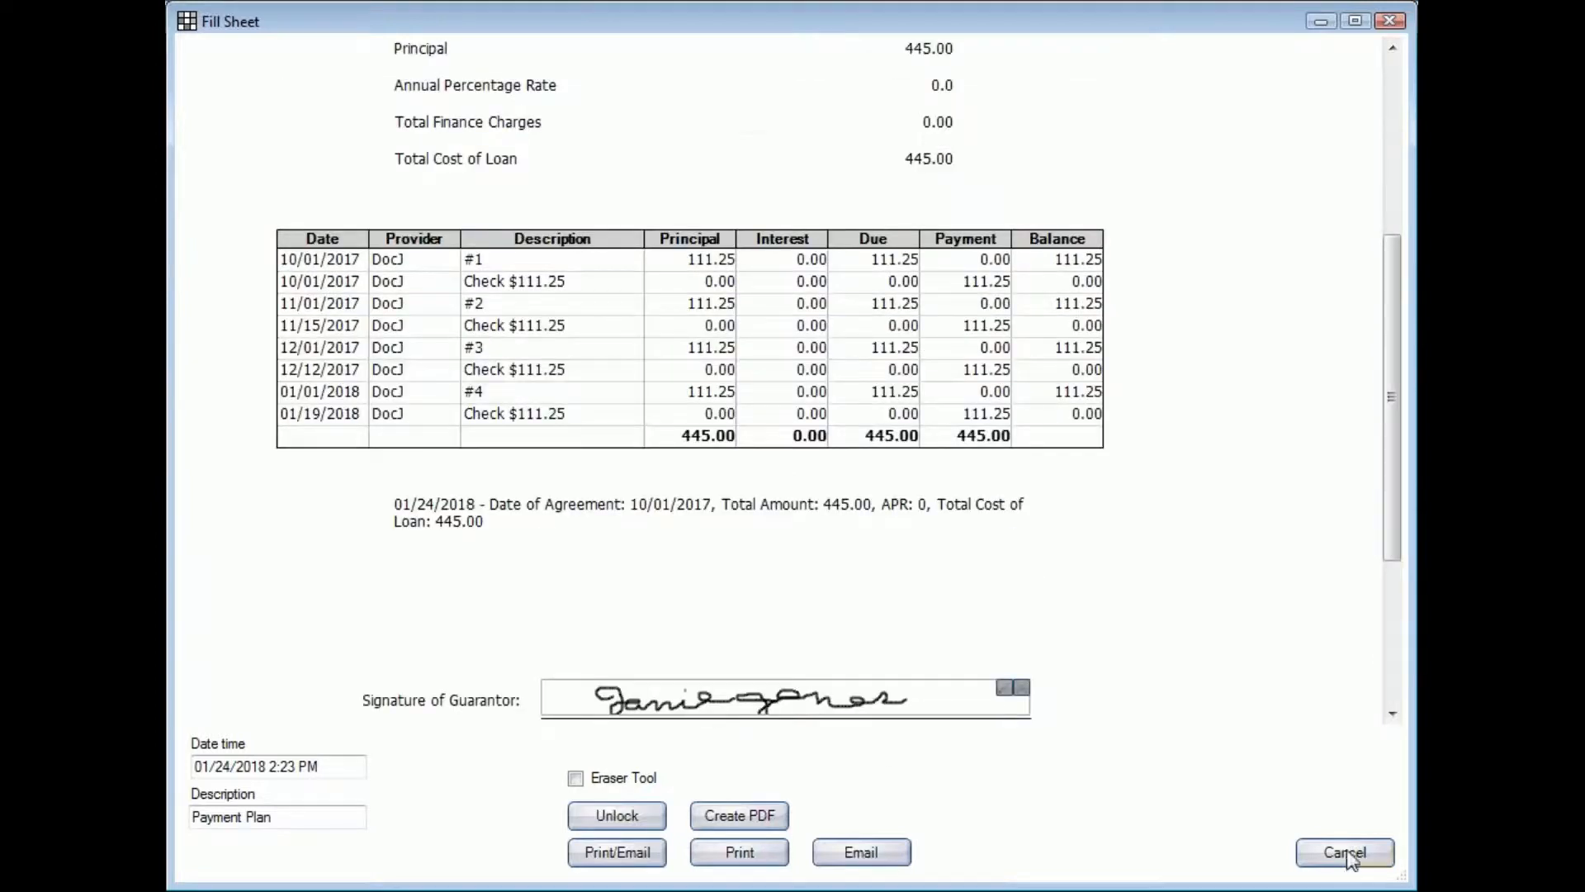
{"action": "left_click", "coordinate": [1346, 855]}
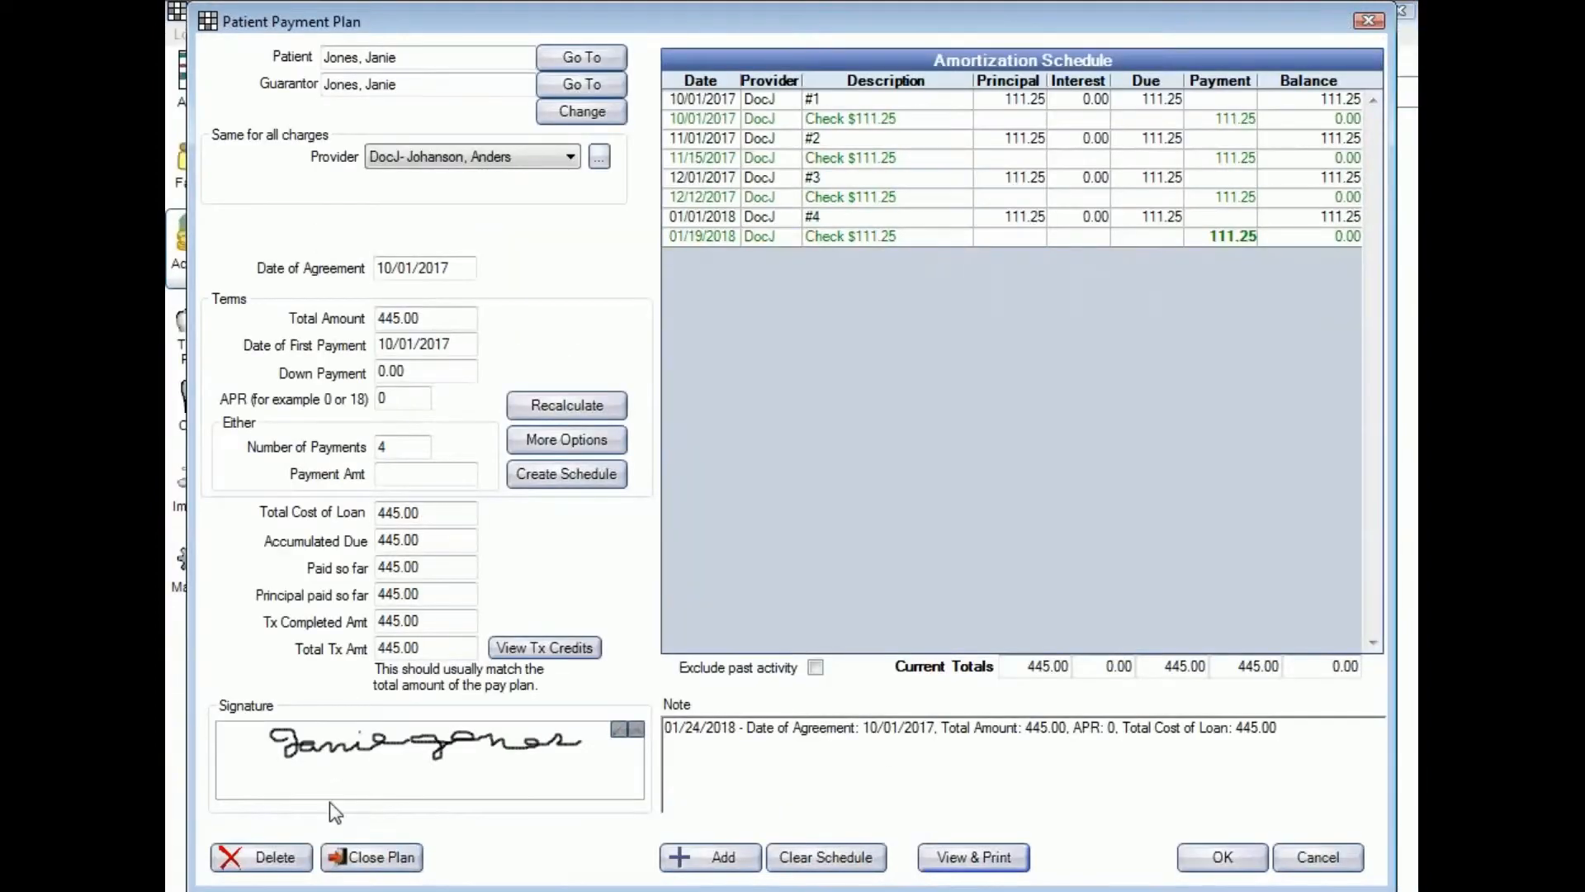
Try to delete the 445.00 payment plan along with its debits and credits
{"action": "left_click", "coordinate": [231, 863]}
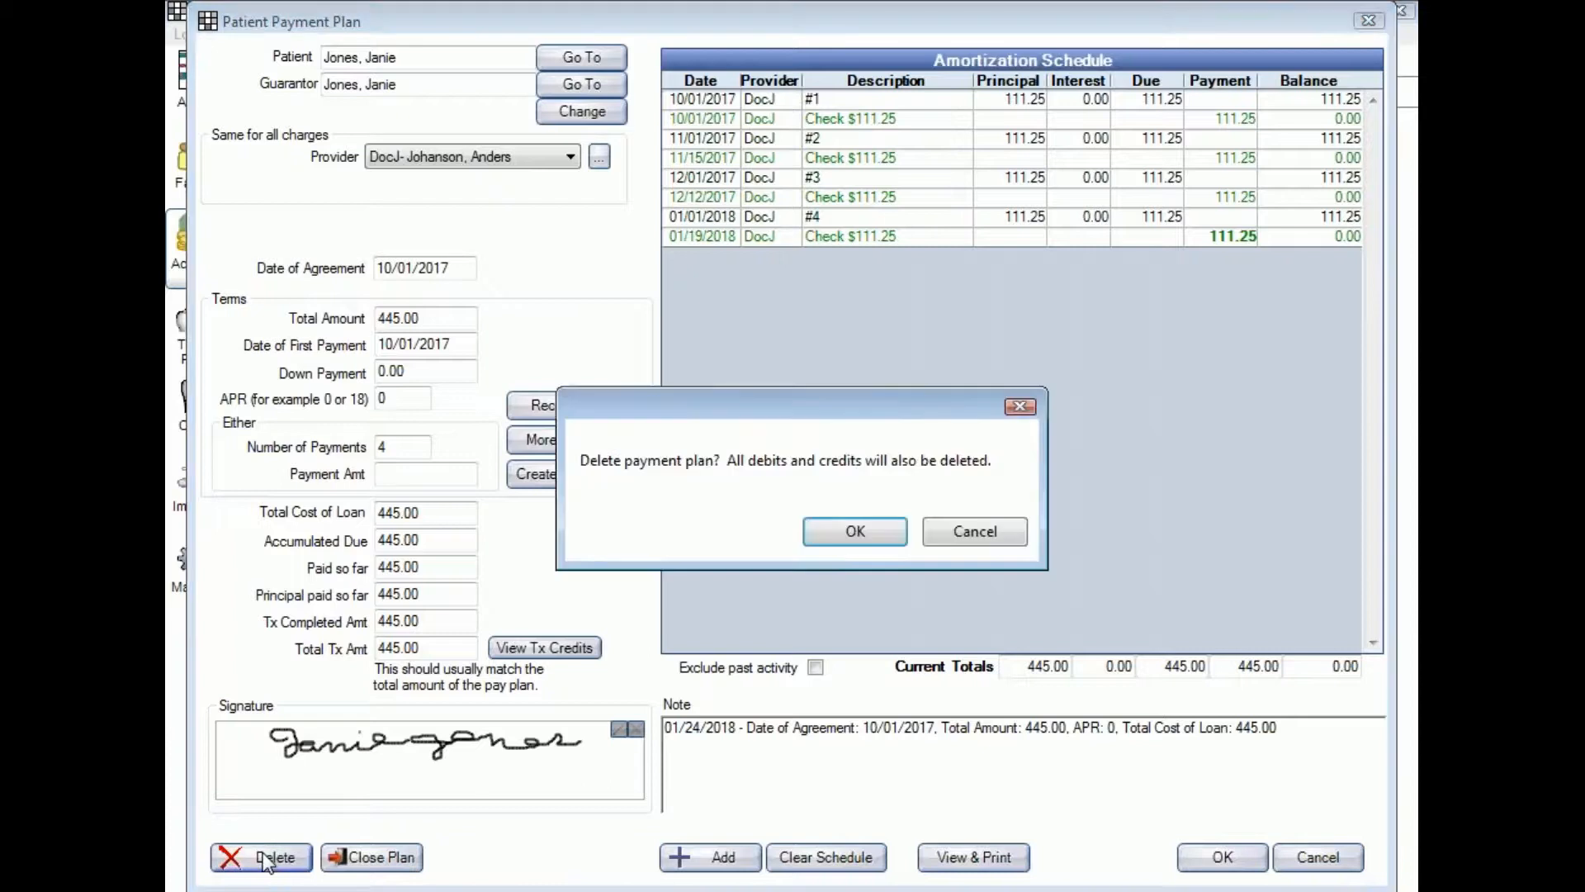
{"action": "left_click", "coordinate": [869, 537]}
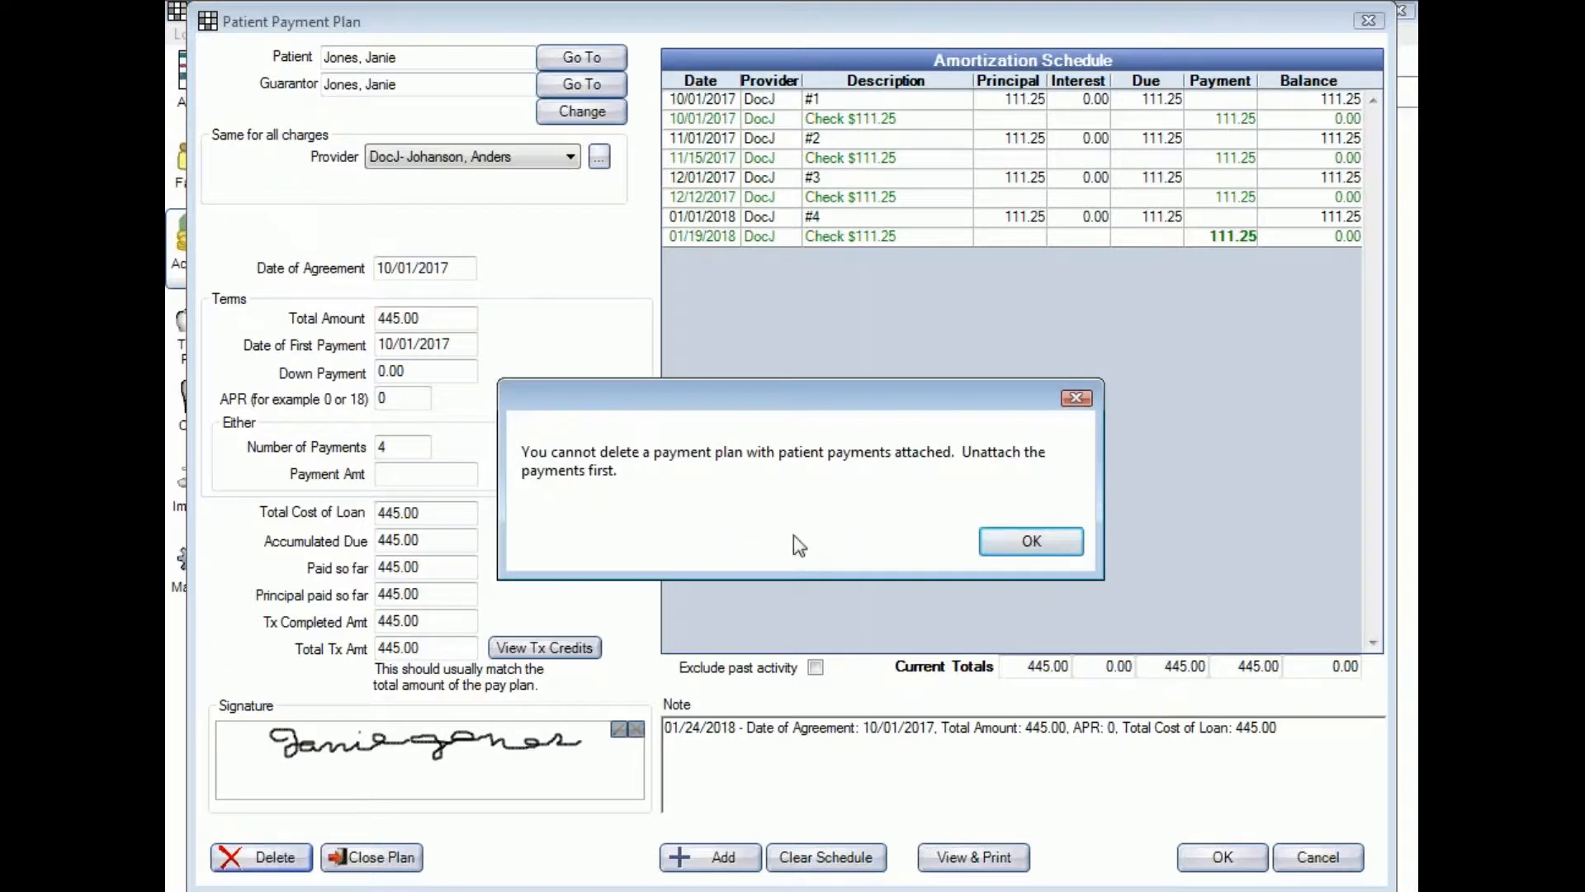
{"action": "left_click", "coordinate": [1032, 543]}
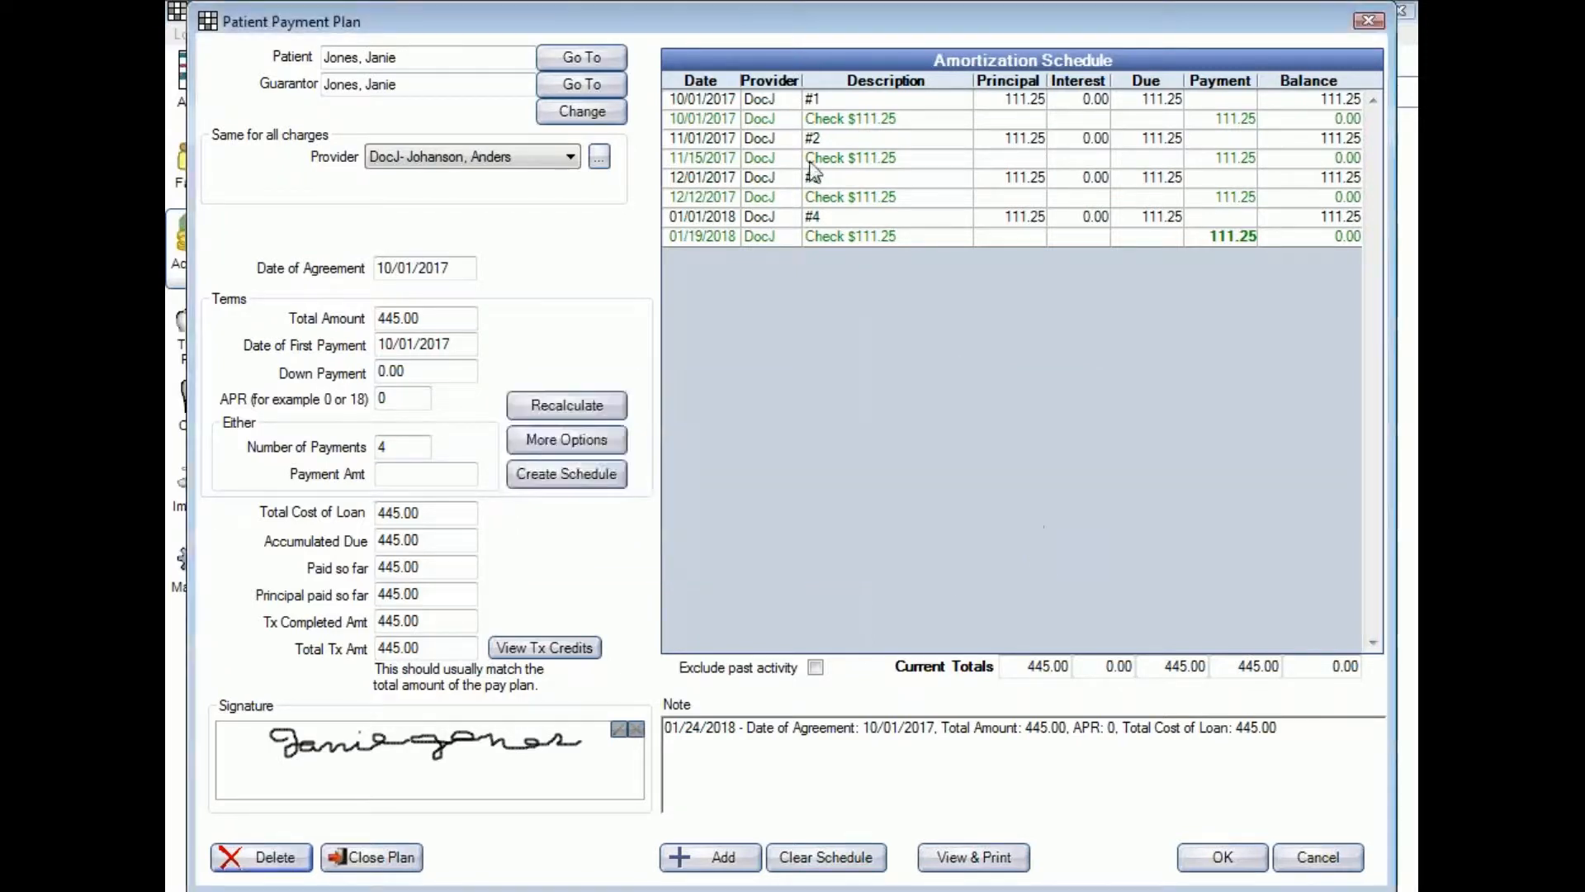
Open the 10/01/2017 check payment and its split to review the Attached to Payment Plan setting, and close both
{"action": "left_click", "coordinate": [861, 122]}
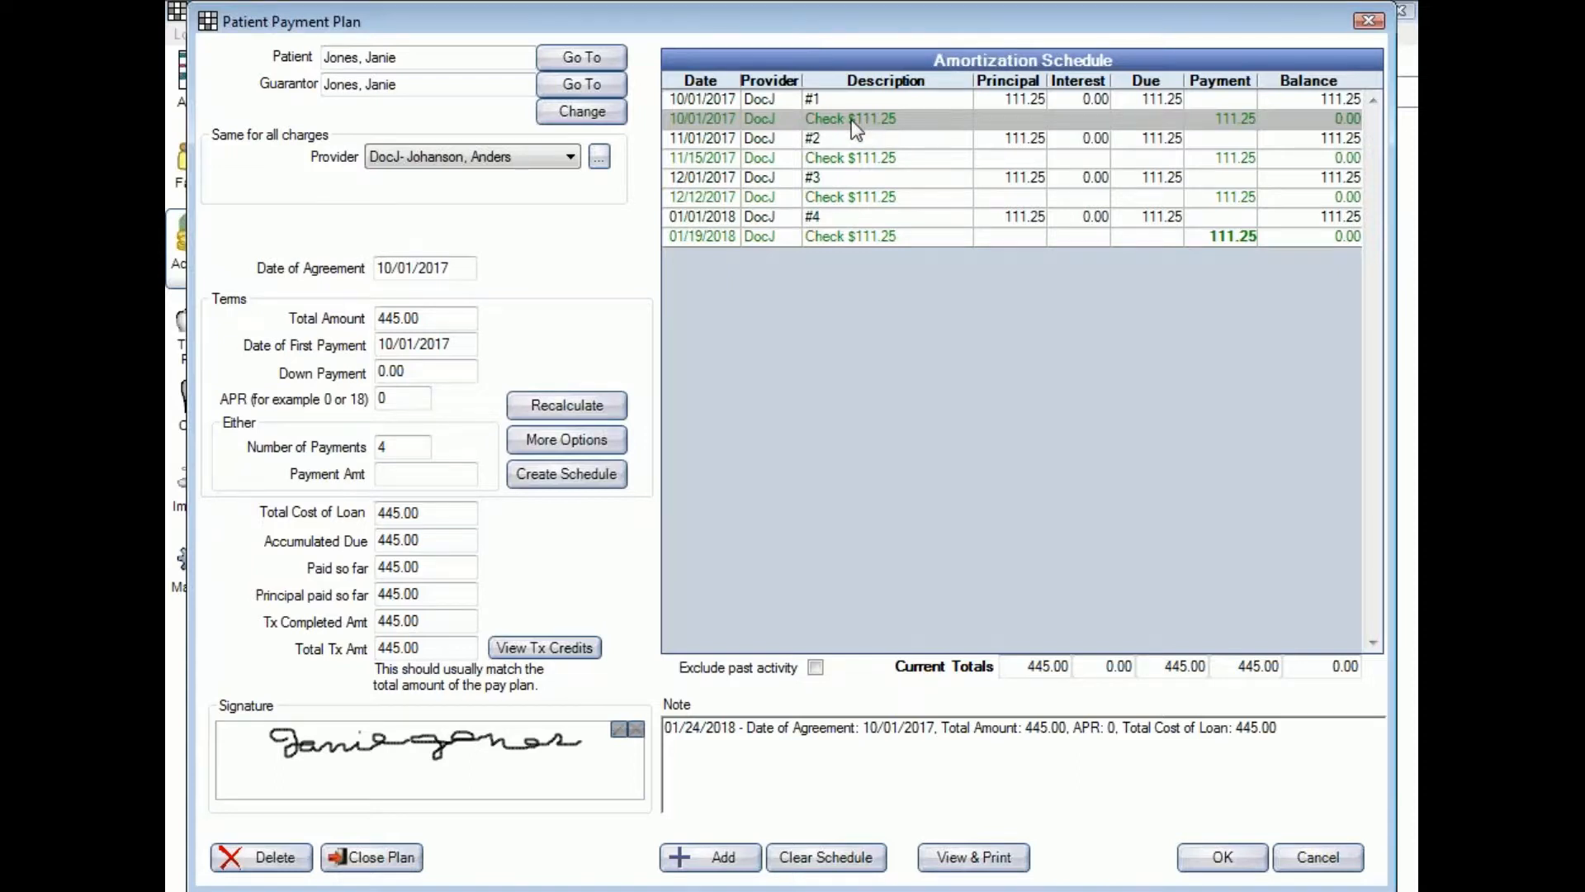
{"action": "double_click", "coordinate": [856, 127]}
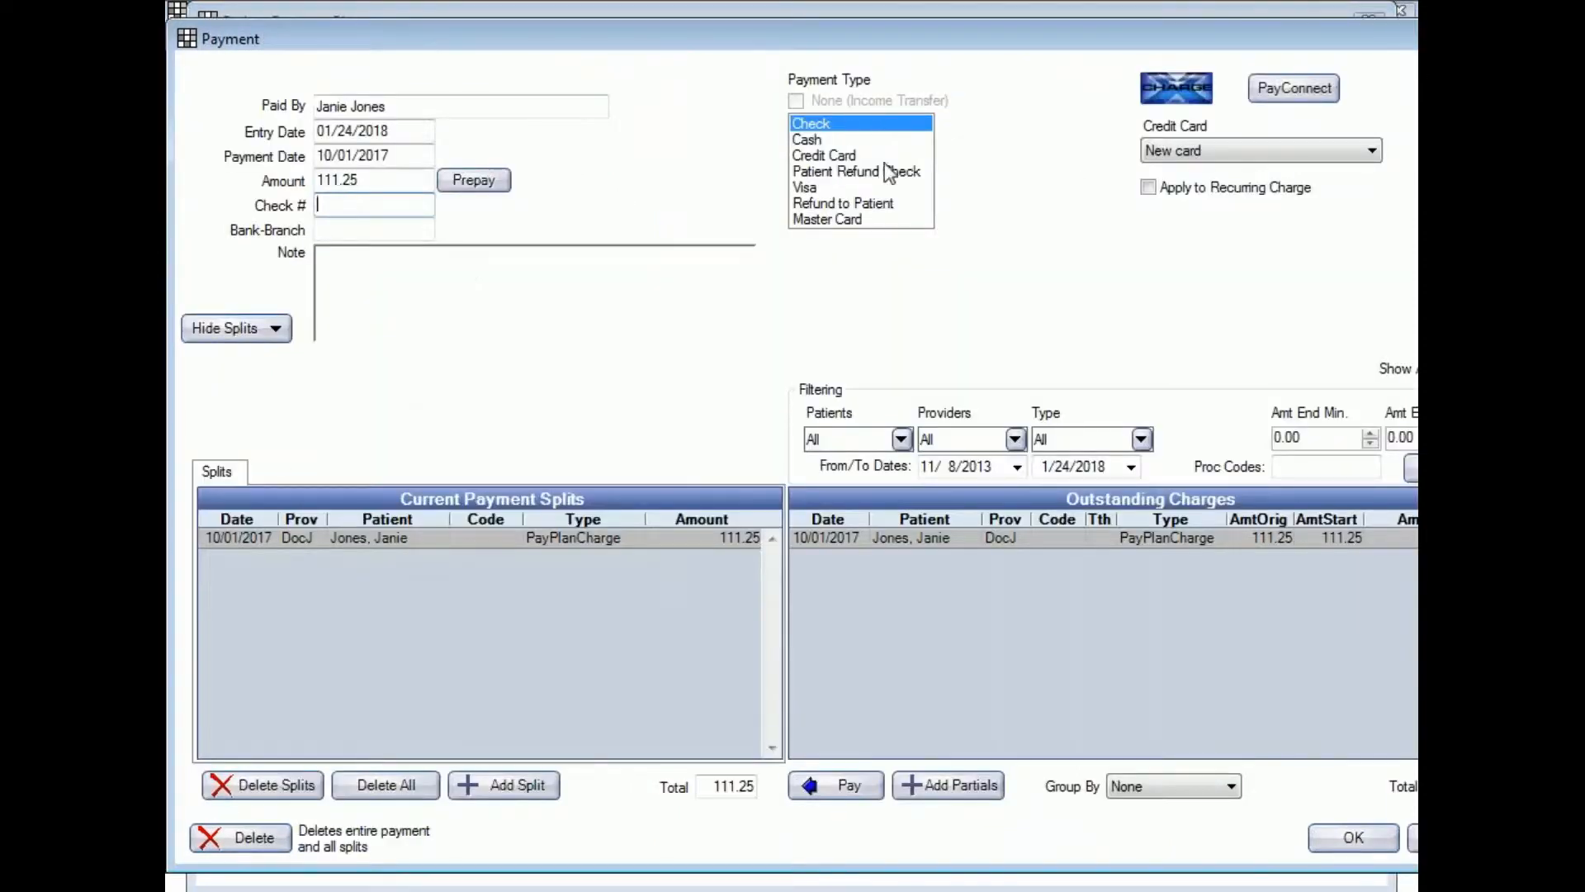
{"action": "double_click", "coordinate": [601, 539]}
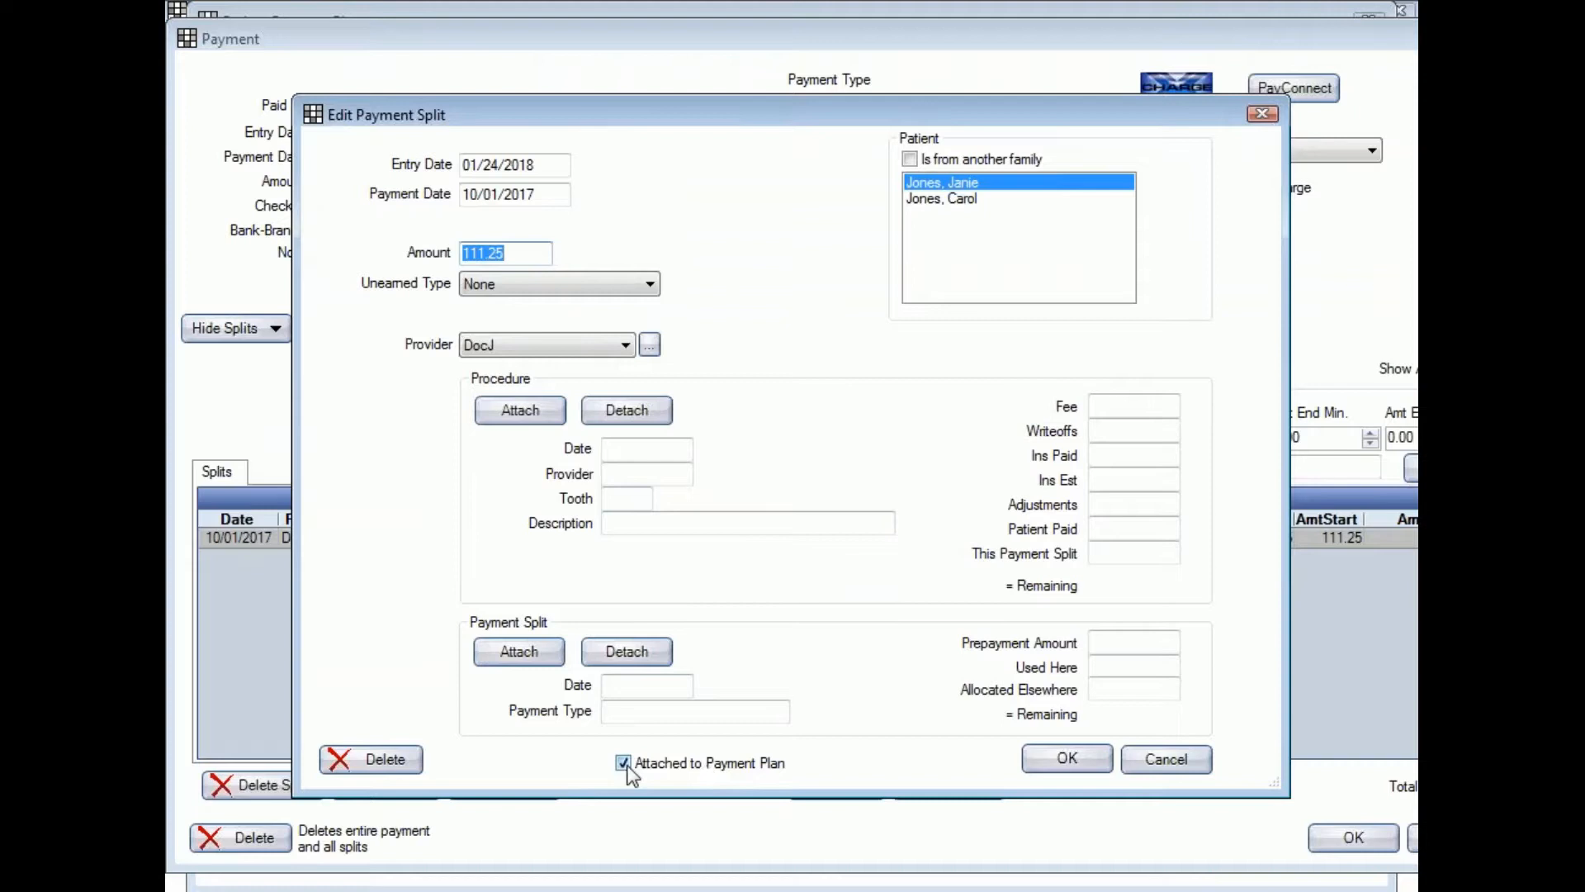
{"action": "left_click", "coordinate": [1068, 765]}
{"action": "left_click", "coordinate": [1352, 838]}
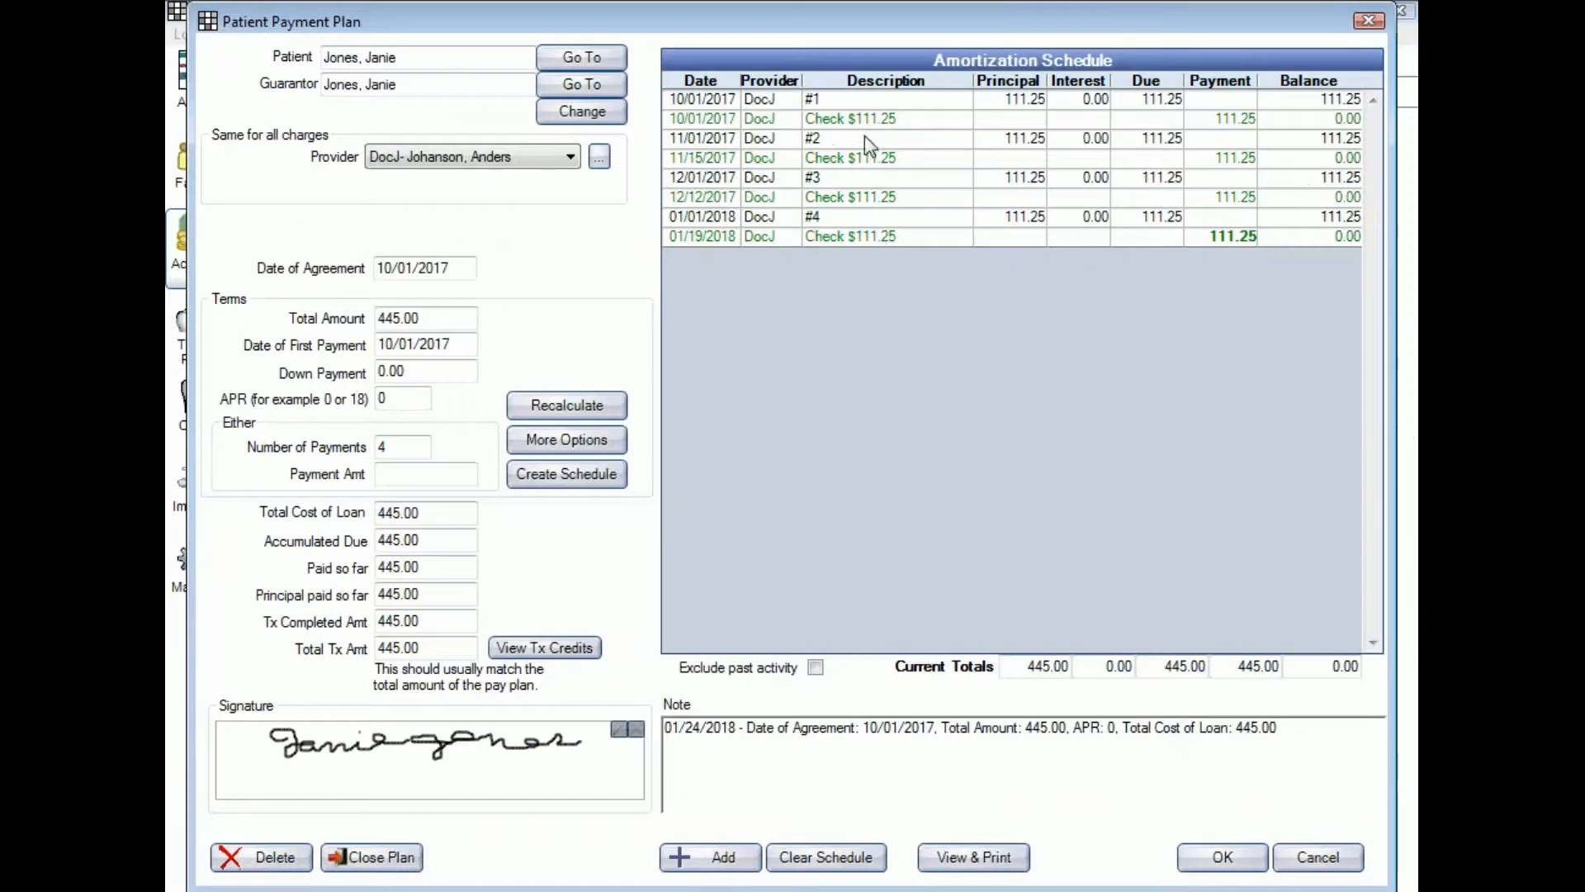
Go through the four check payments in the amortization schedule, from 10/01/2017 to 01/19/2018
{"action": "left_click", "coordinate": [840, 122]}
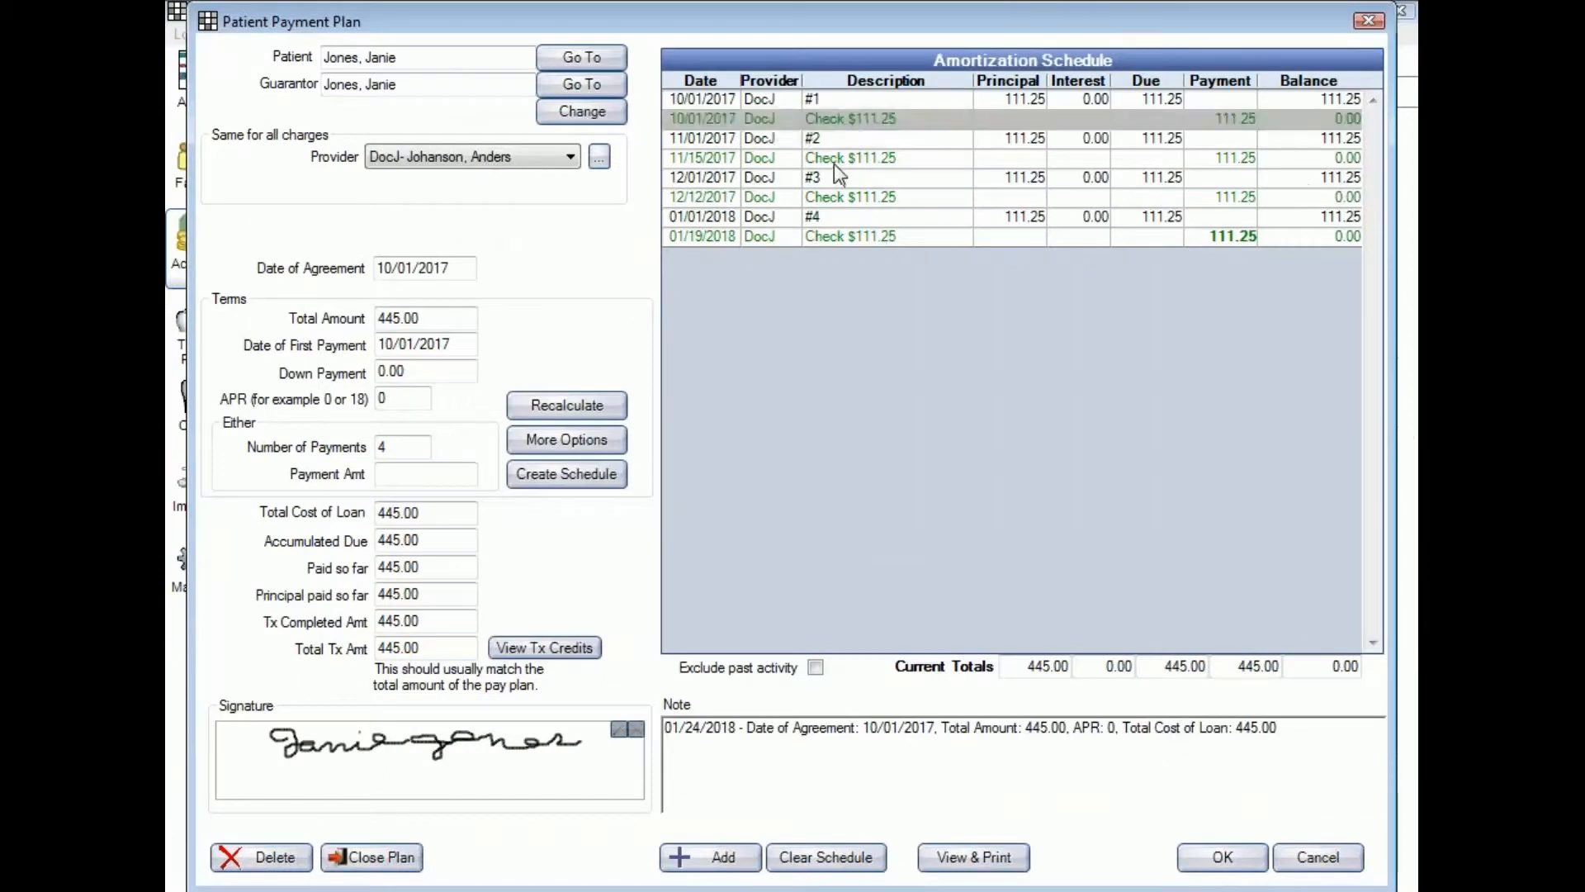
{"action": "left_click", "coordinate": [834, 158]}
{"action": "left_click", "coordinate": [834, 195]}
{"action": "left_click", "coordinate": [841, 238]}
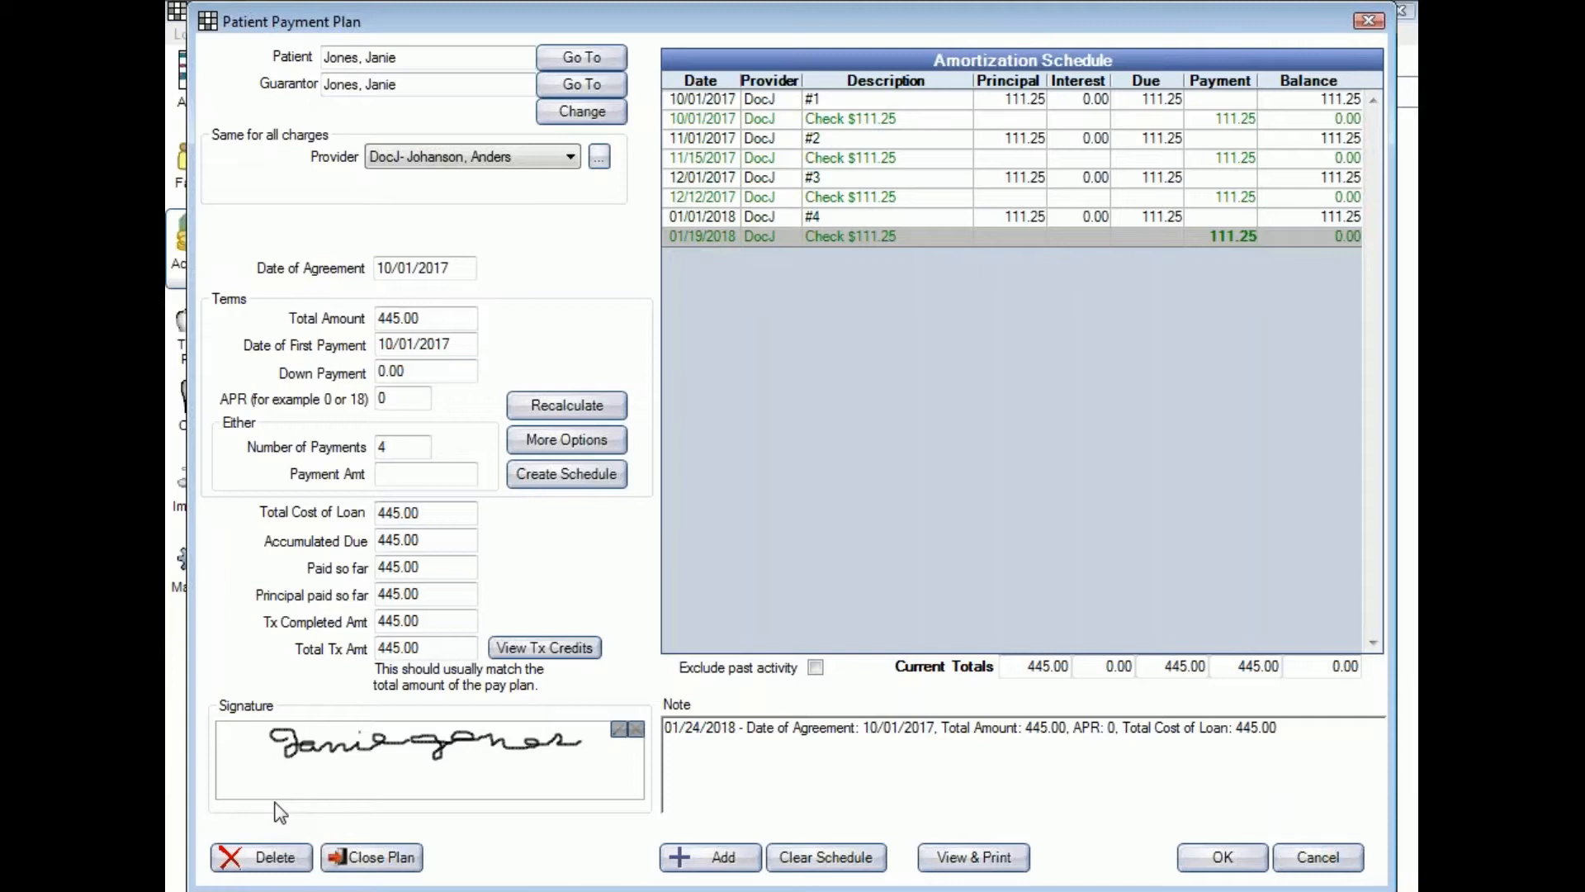
Close out the paid-off 445.00 payment plan, agreeing to make any future charges due immediately without interest
{"action": "left_click", "coordinate": [390, 855]}
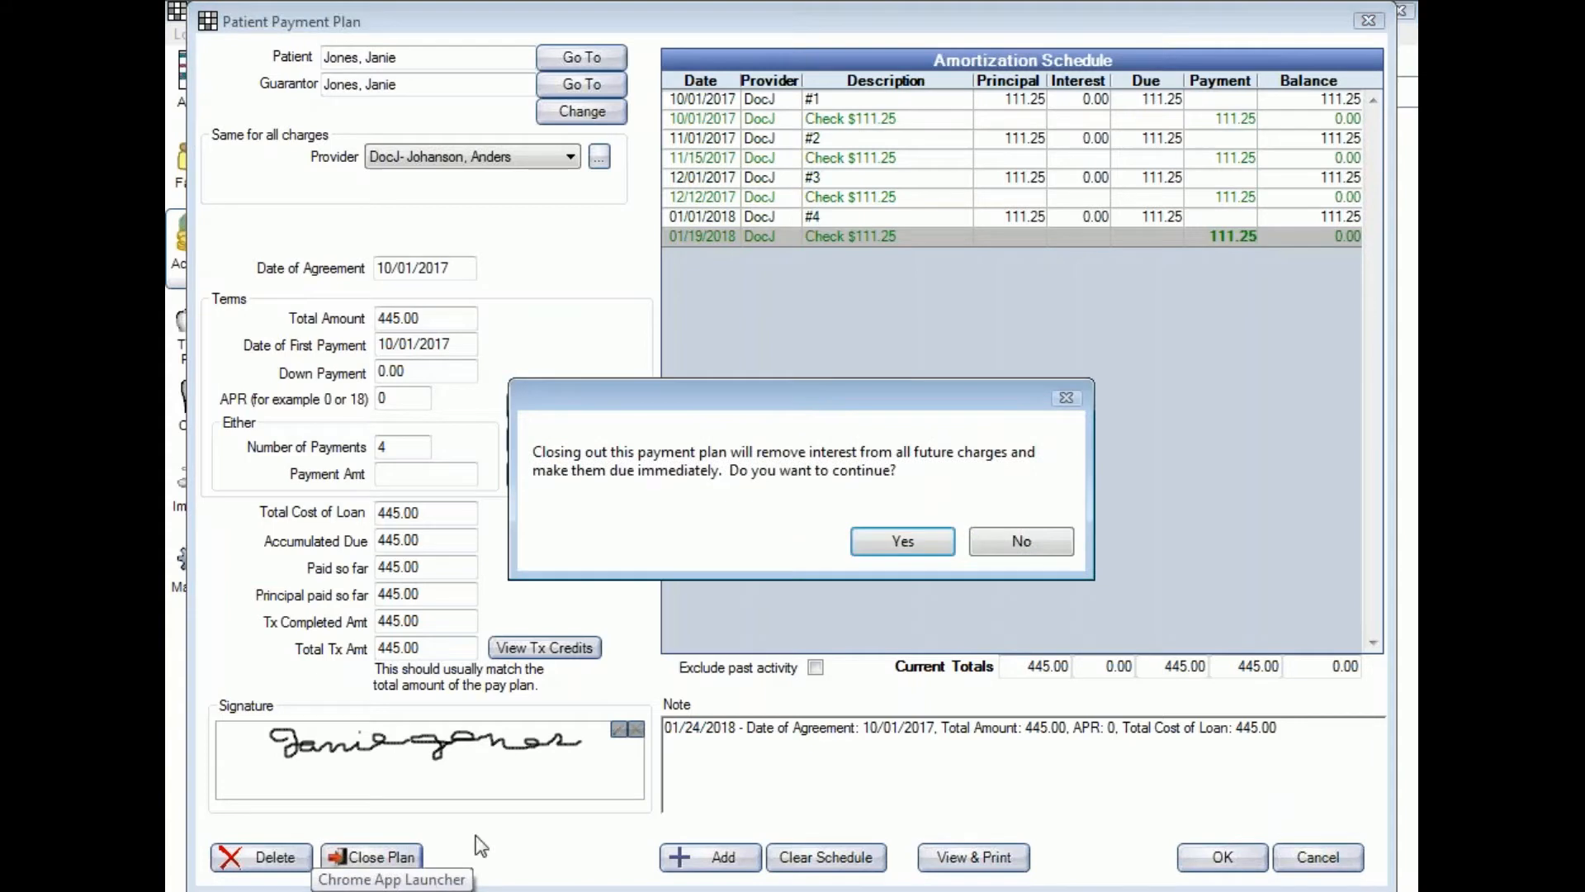
{"action": "left_click", "coordinate": [933, 547]}
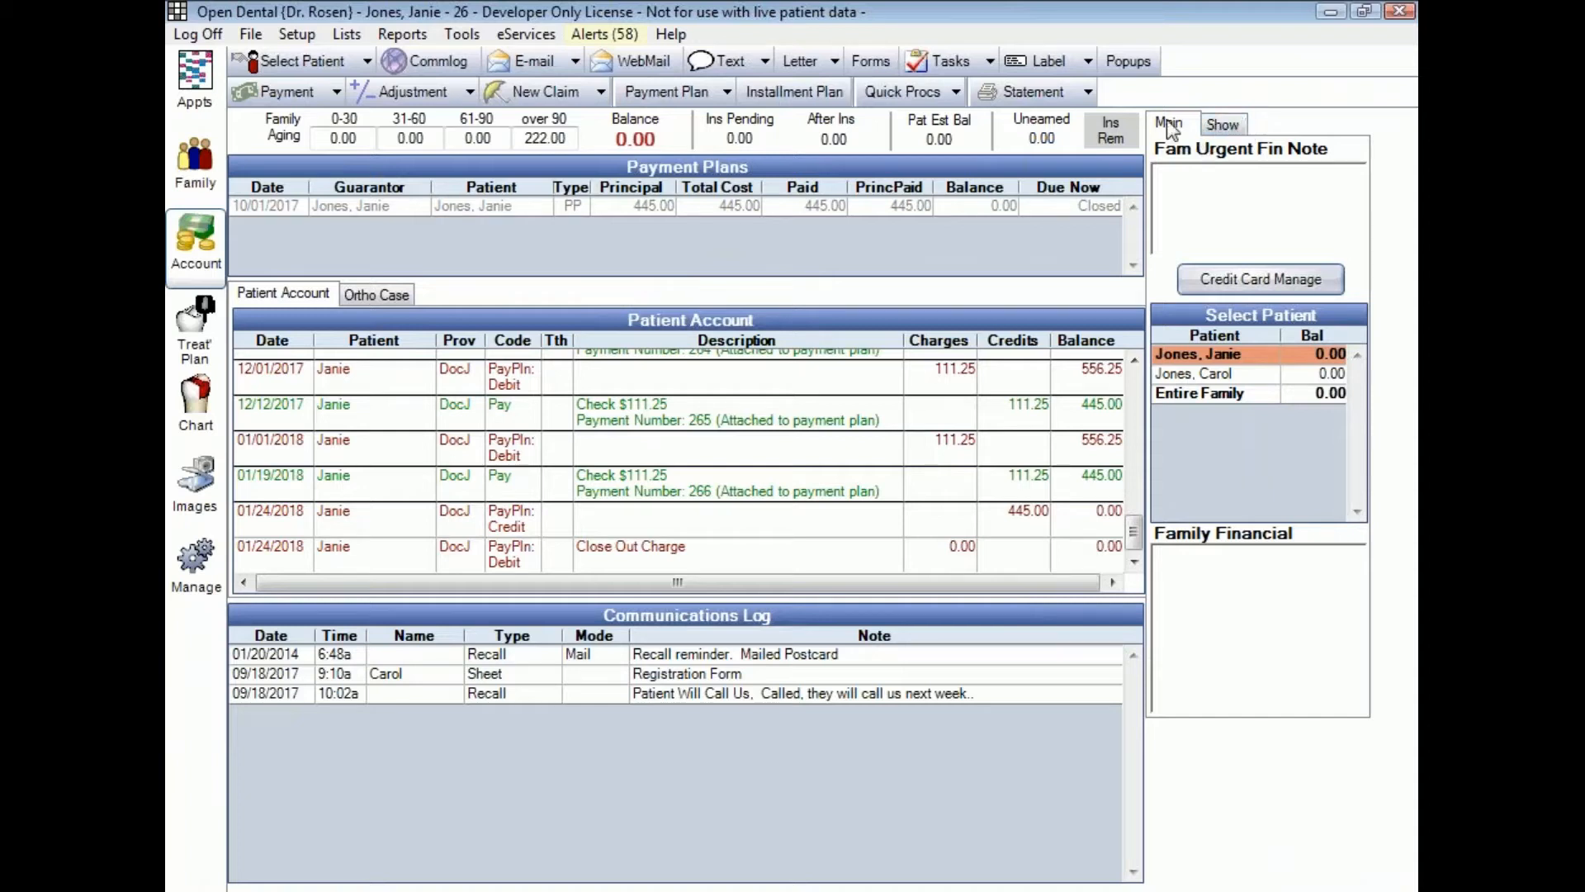
Hide completed payment plans in the account view and show them again
{"action": "left_click", "coordinate": [1227, 126]}
{"action": "left_click", "coordinate": [1169, 446]}
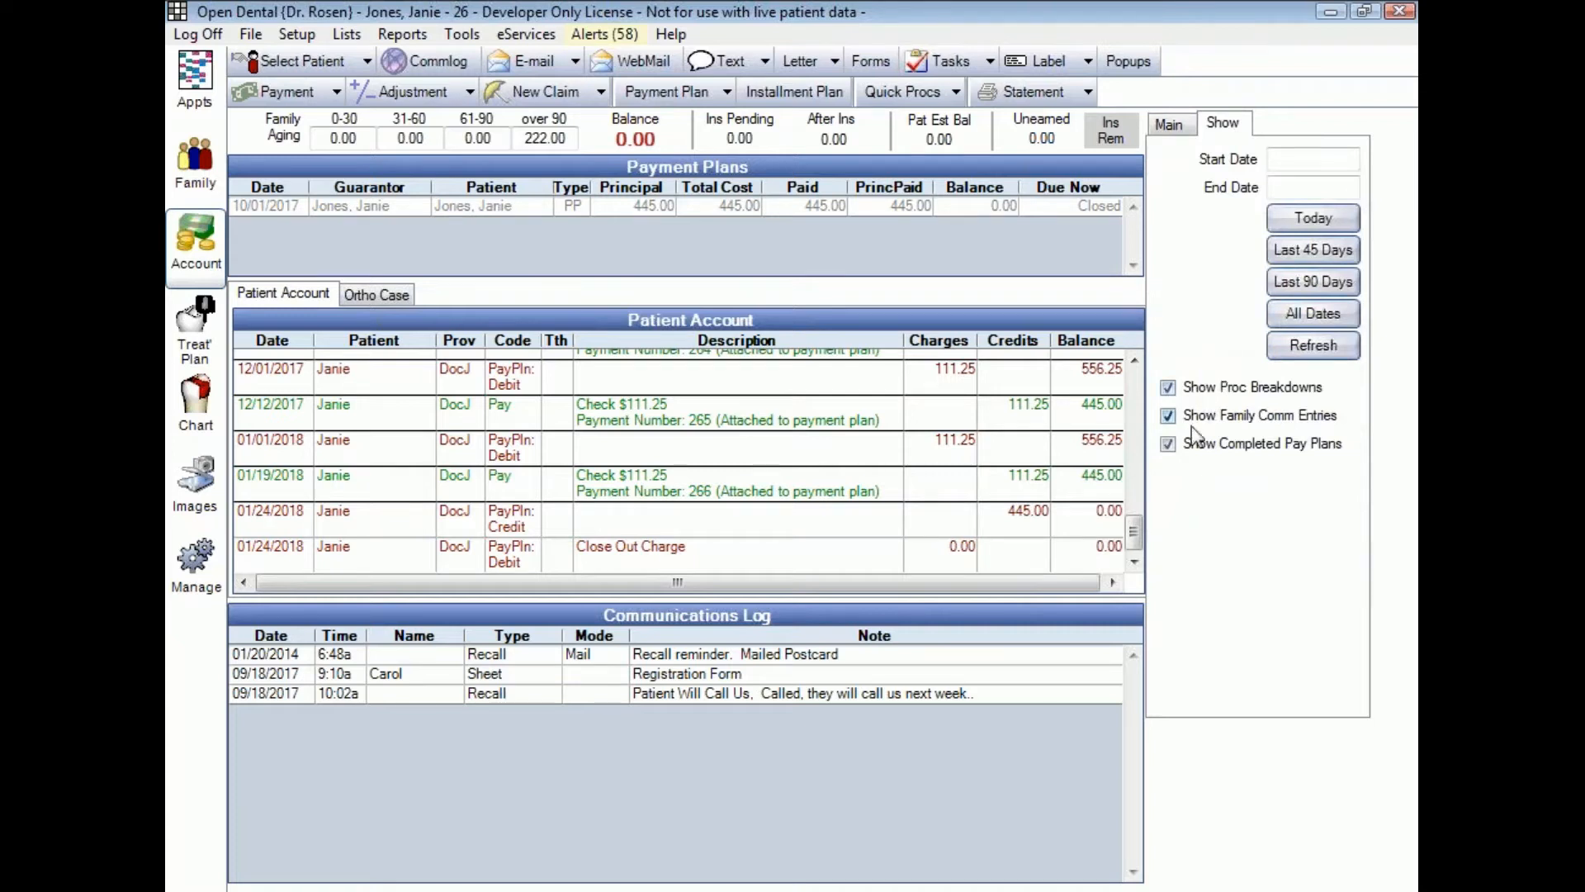
{"action": "left_click", "coordinate": [1169, 445]}
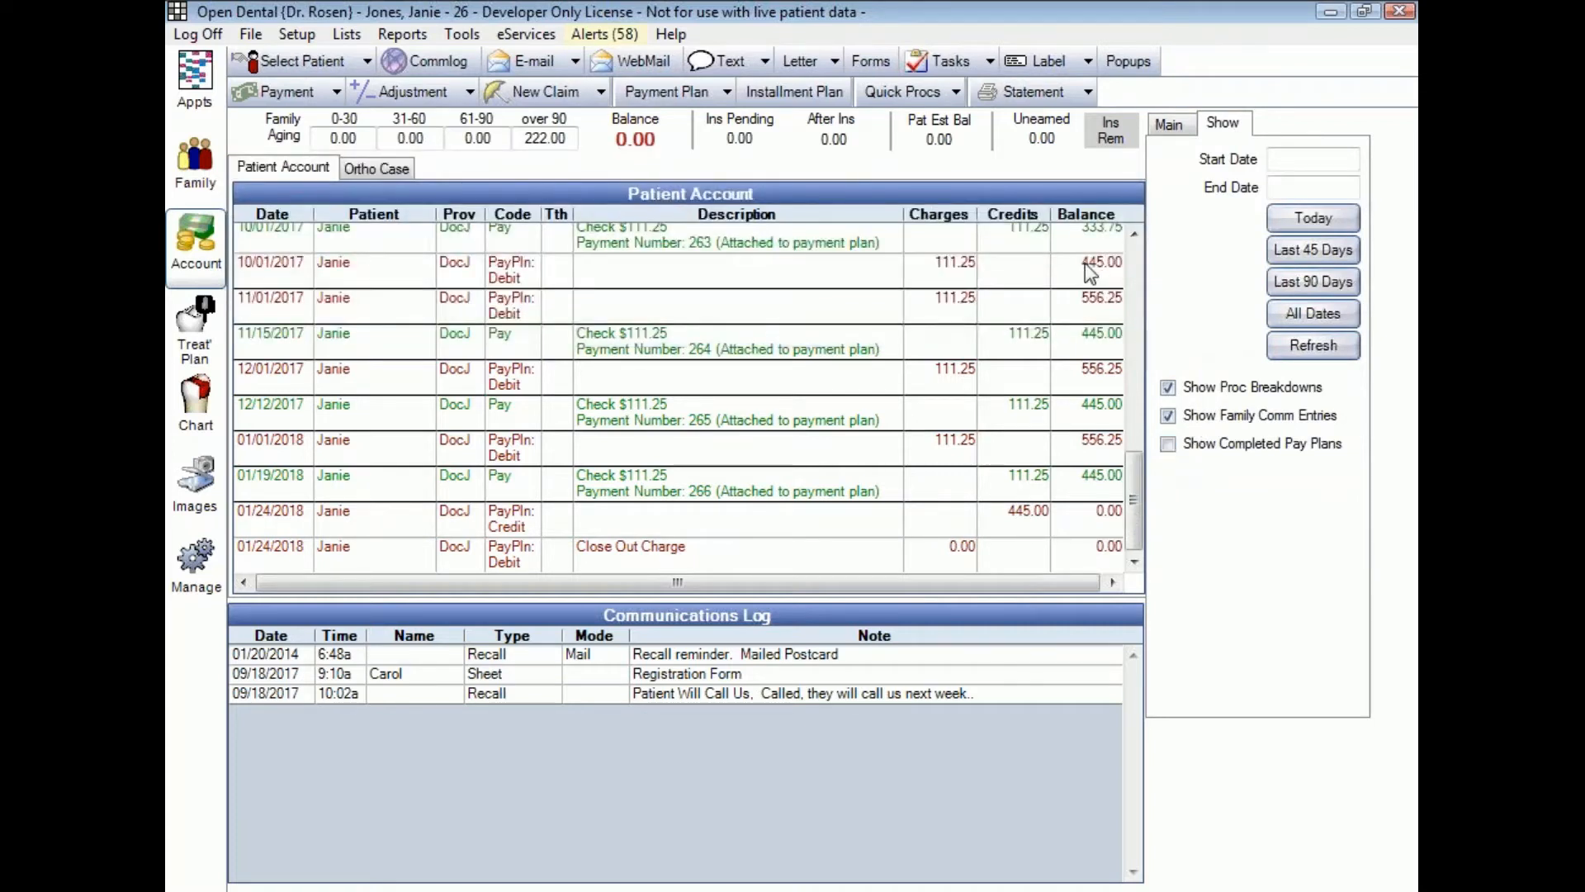
{"action": "left_click", "coordinate": [1169, 445]}
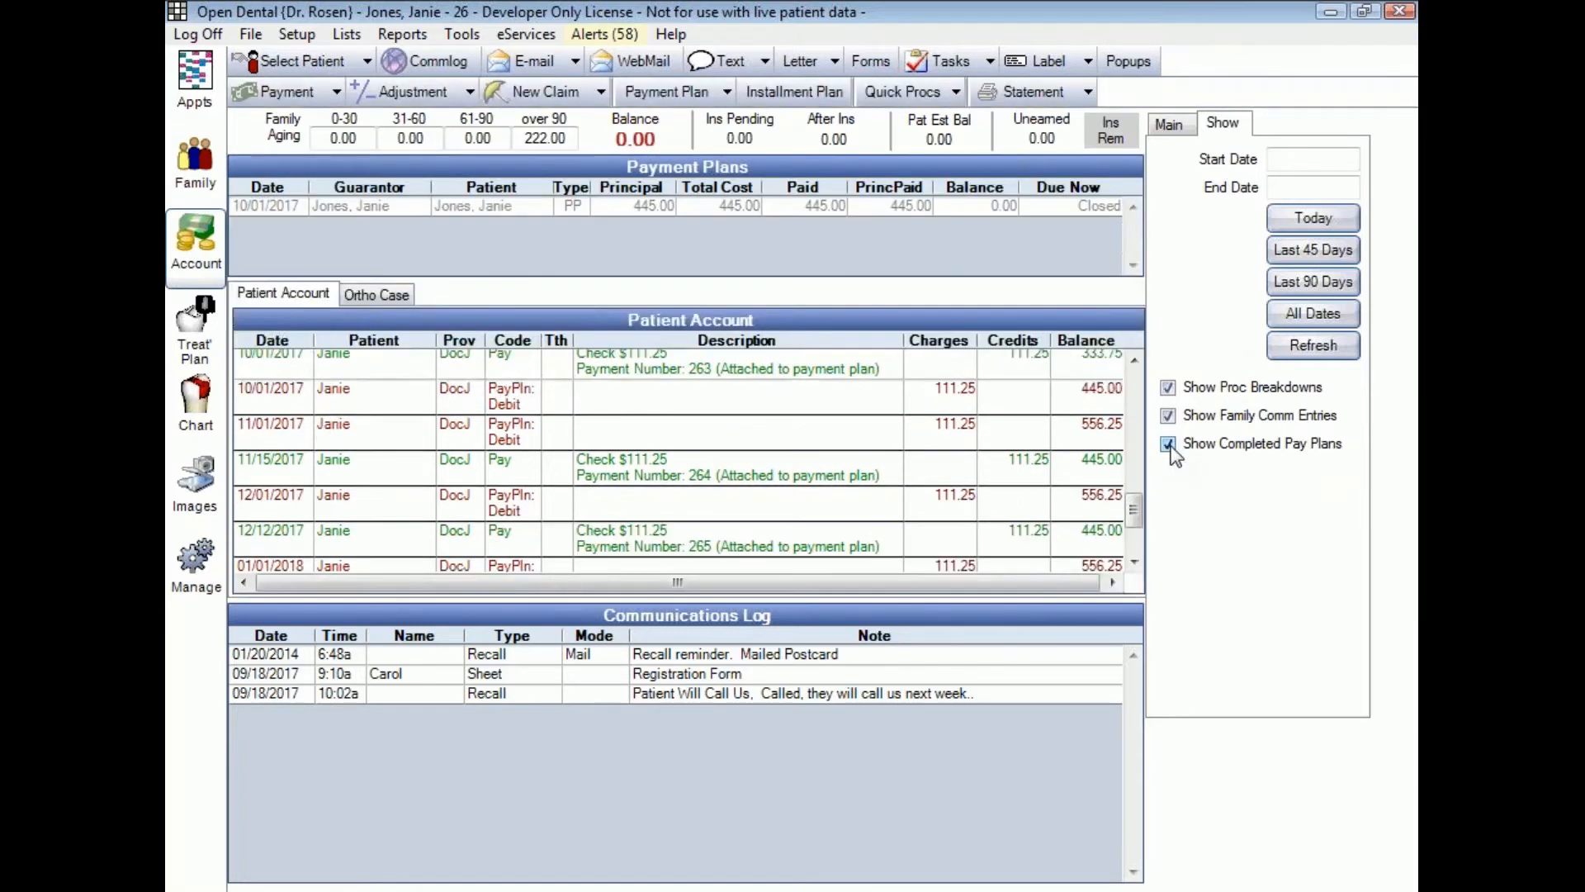